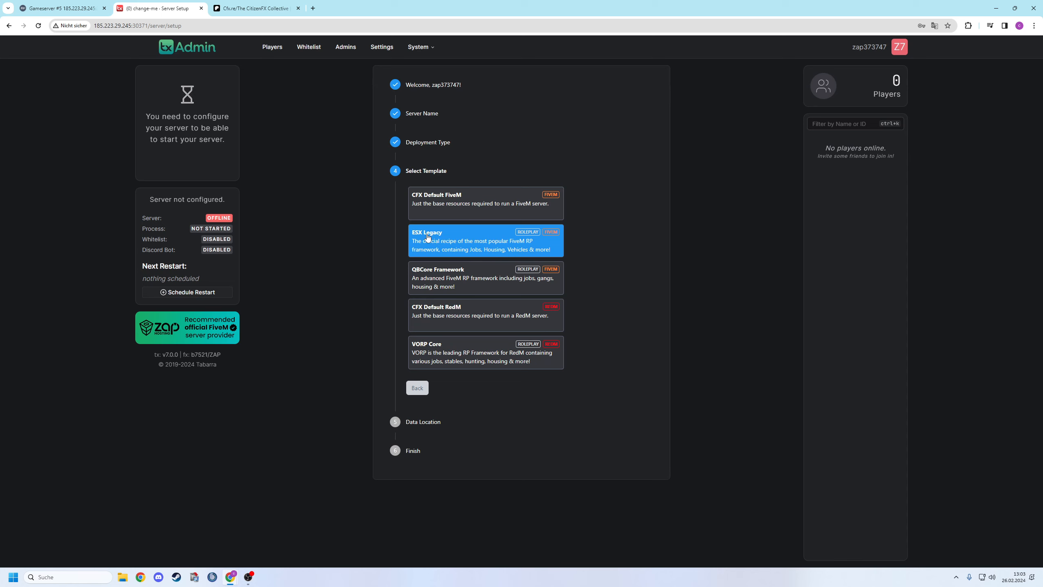
# - Choose the ESX Legacy template, accept the suggested data location and proceed to the recipe deployer
pyautogui.click(427, 236)
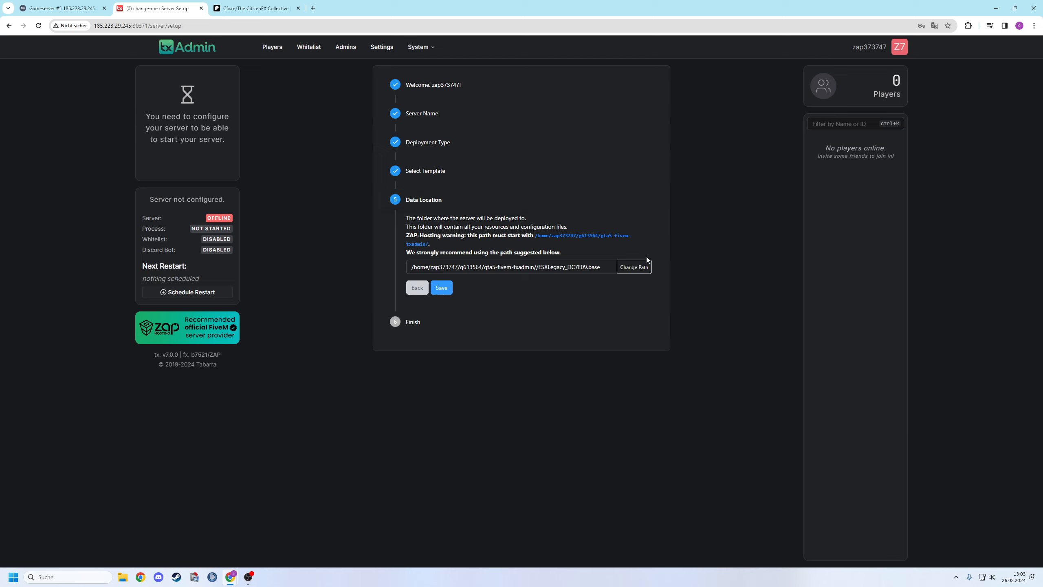
pyautogui.click(442, 288)
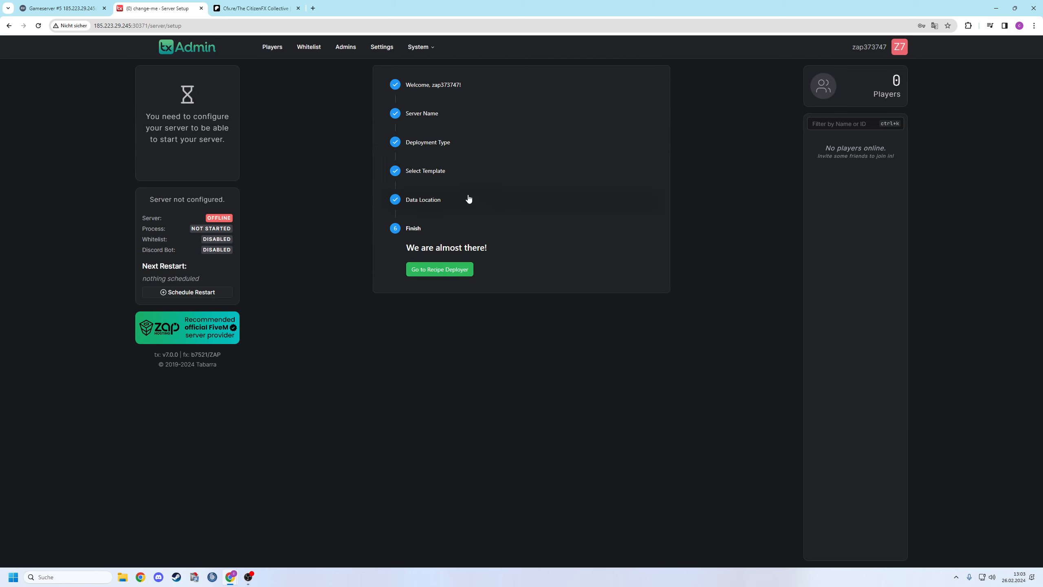
pyautogui.click(447, 267)
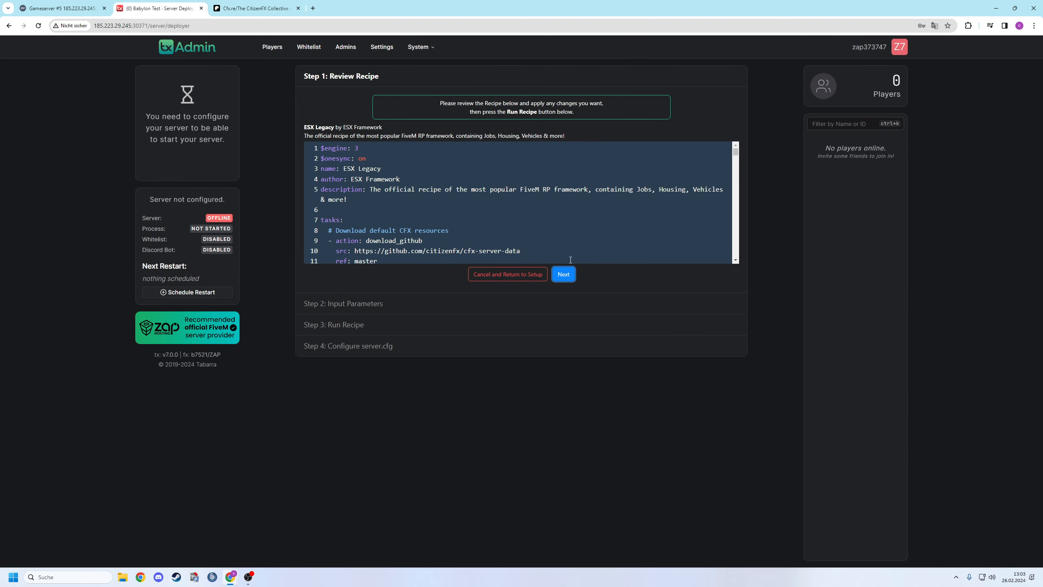
# - Run the ESX Legacy recipe with its prefilled parameters and continue to the server.cfg configuration
pyautogui.click(564, 275)
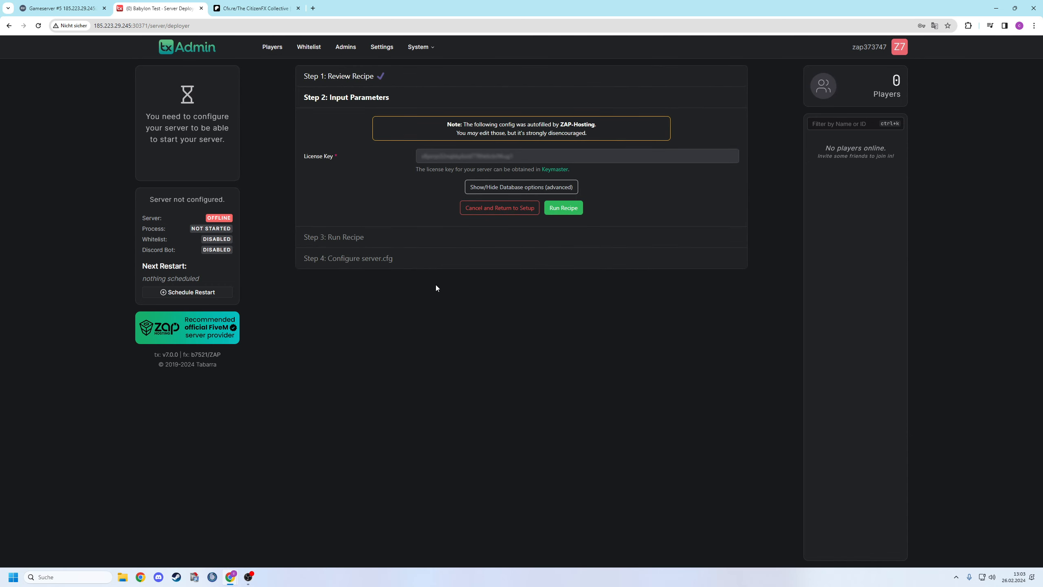
pyautogui.click(562, 213)
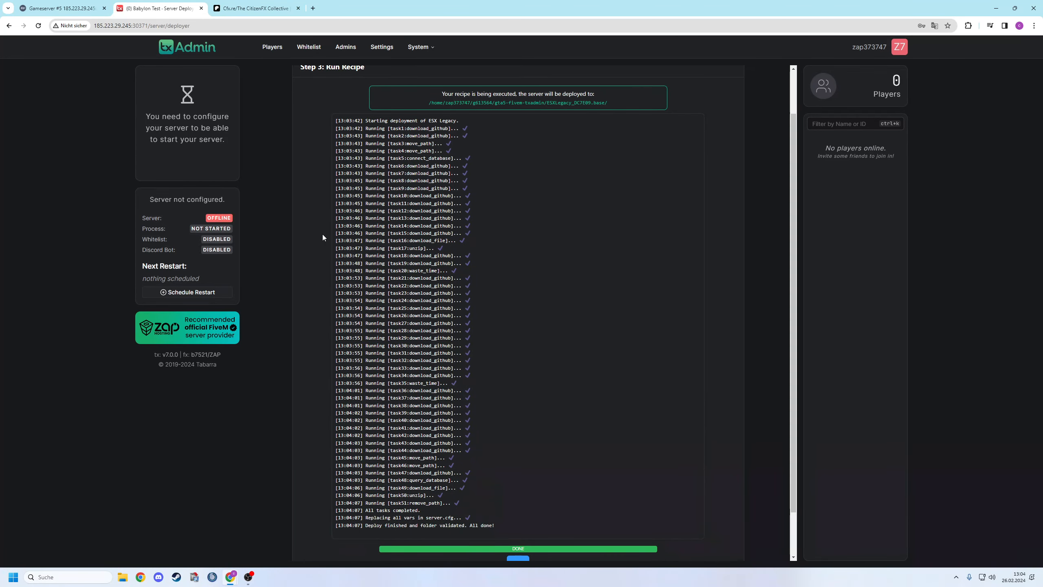
pyautogui.scroll(-1, 324, 255)
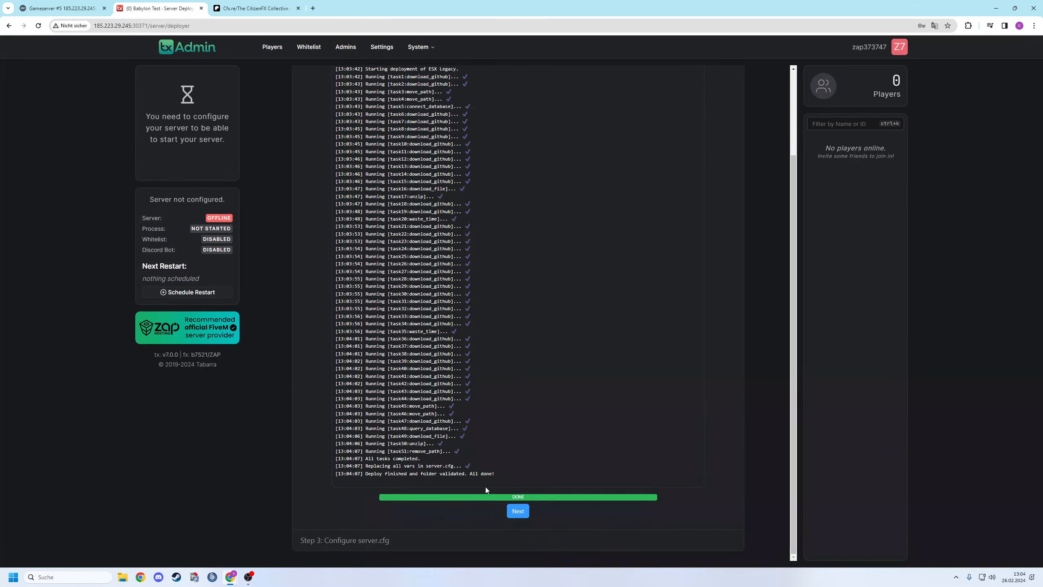
pyautogui.click(519, 511)
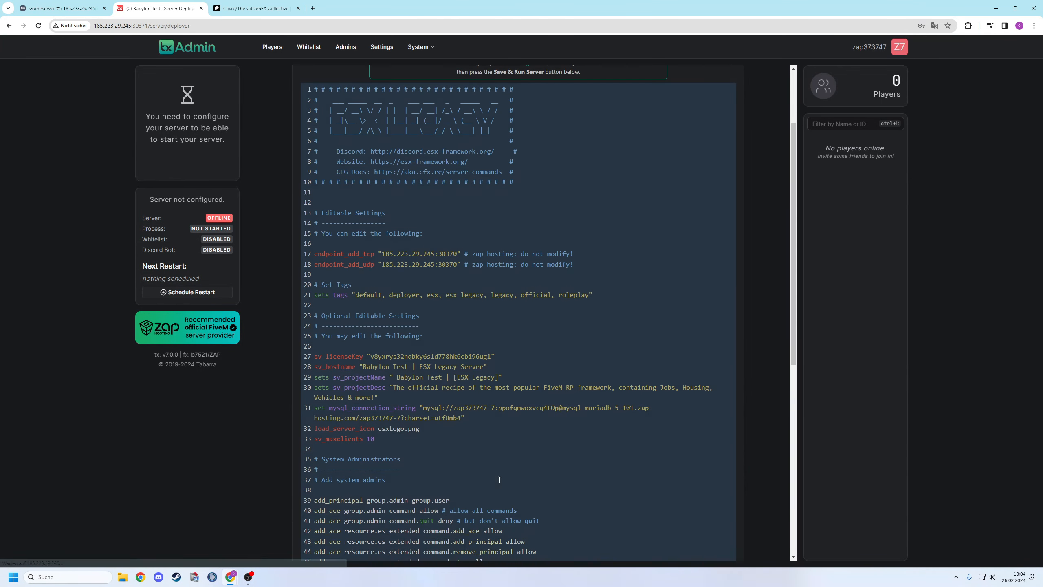
# - Replace the tags "default" and "deployer" in server.cfg with "rp" and "bg"
pyautogui.scroll(-2, 403, 313)
pyautogui.scroll(-1, 397, 312)
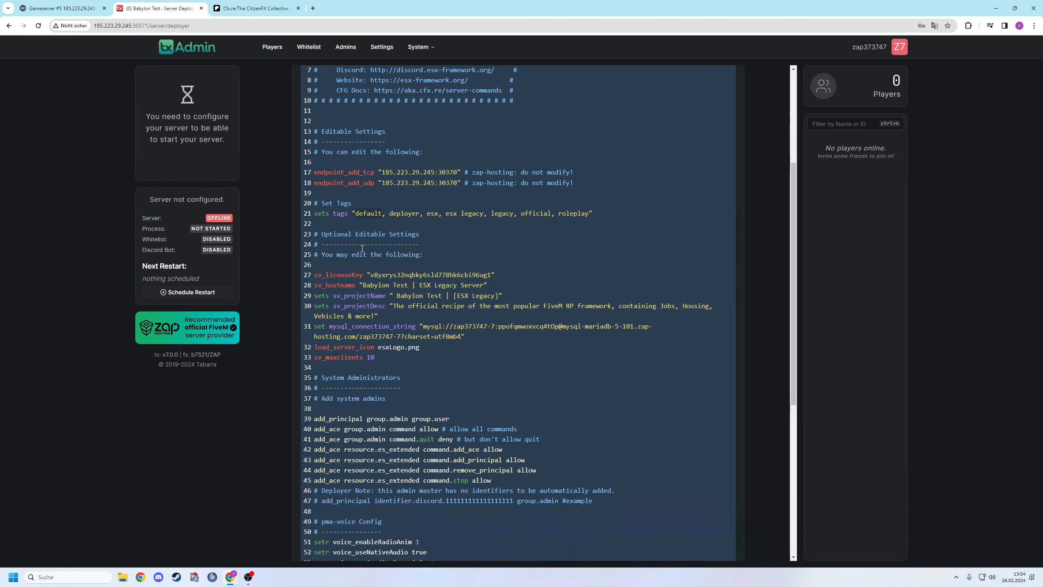
pyautogui.write('rp, ')
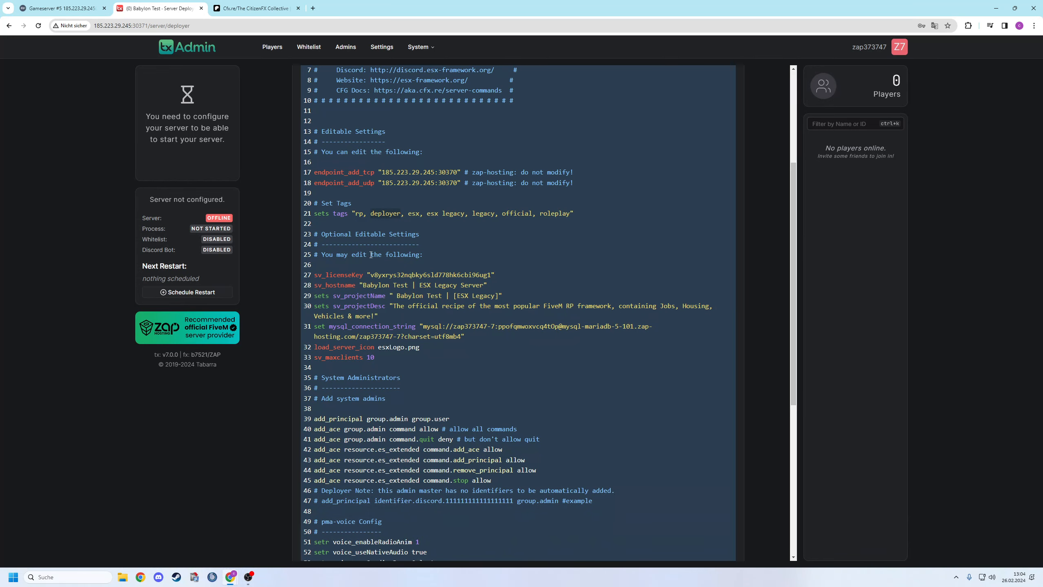
pyautogui.write('bg')
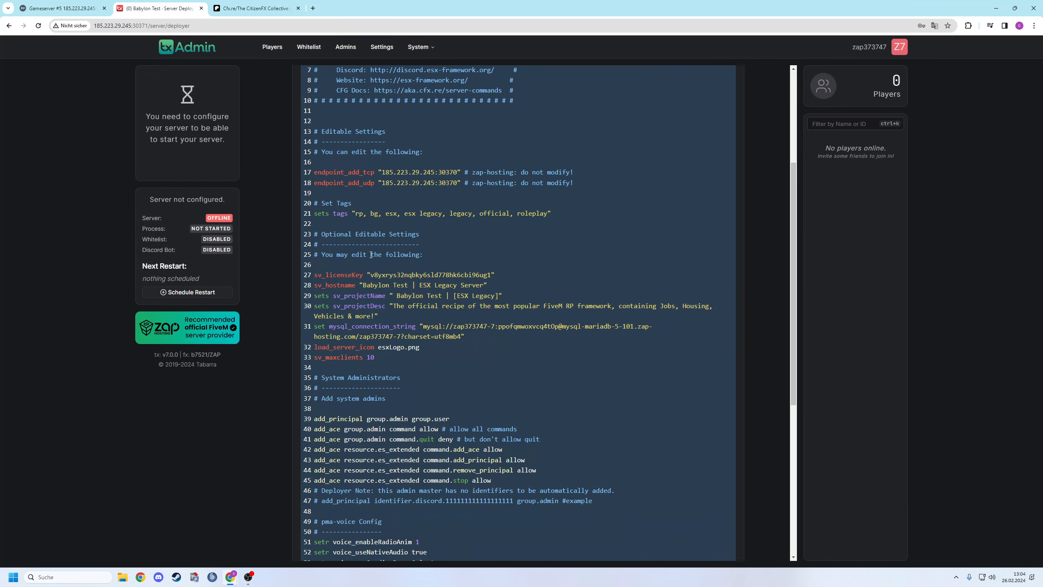
pyautogui.click(559, 212)
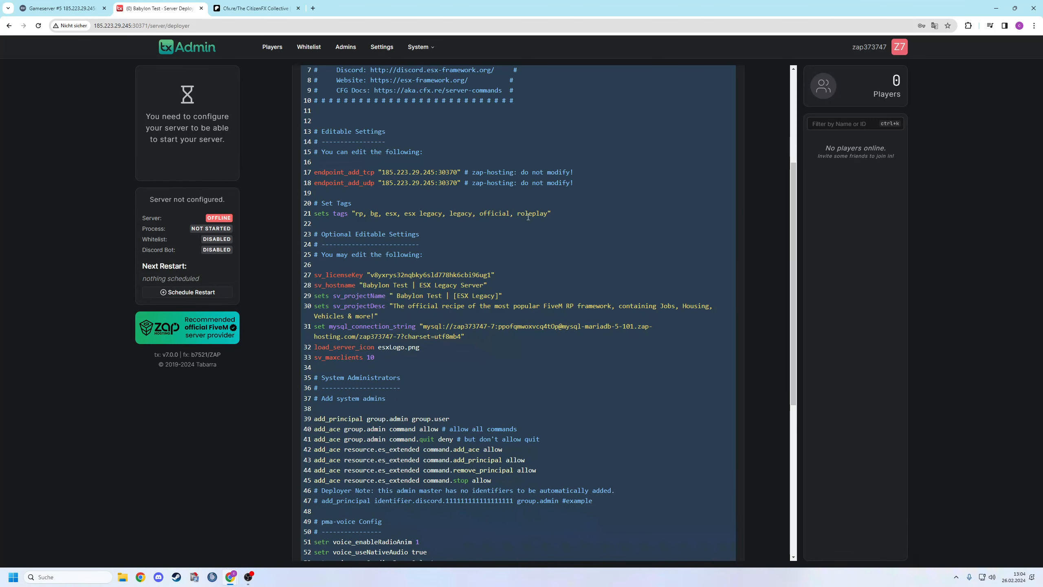
# - Shorten both sv_hostname and sv_projectName in server.cfg to "Babylon Test"
pyautogui.scroll(-2, 357, 255)
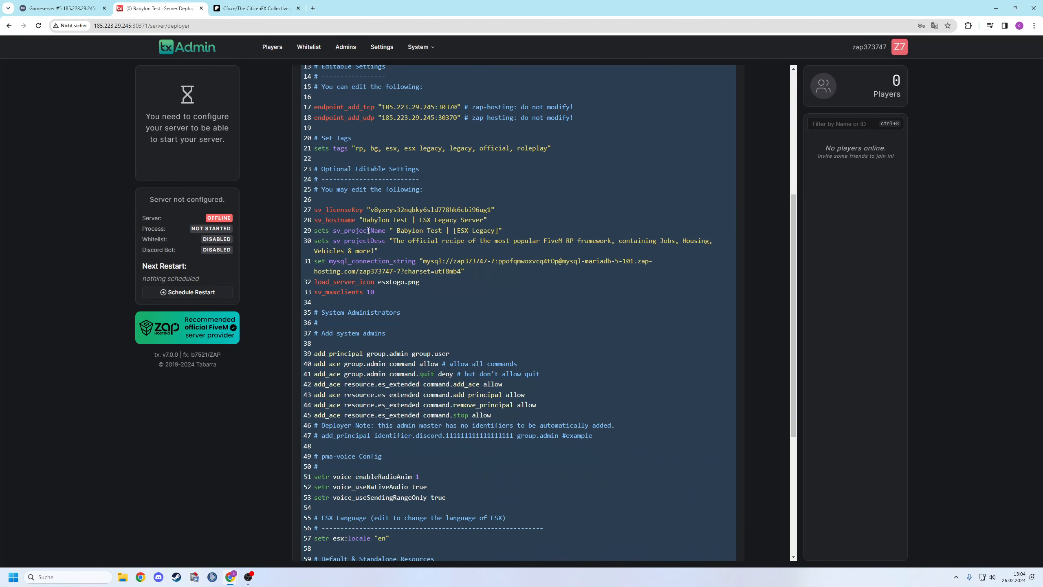
pyautogui.moveTo(492, 194); pyautogui.dragTo(371, 193)
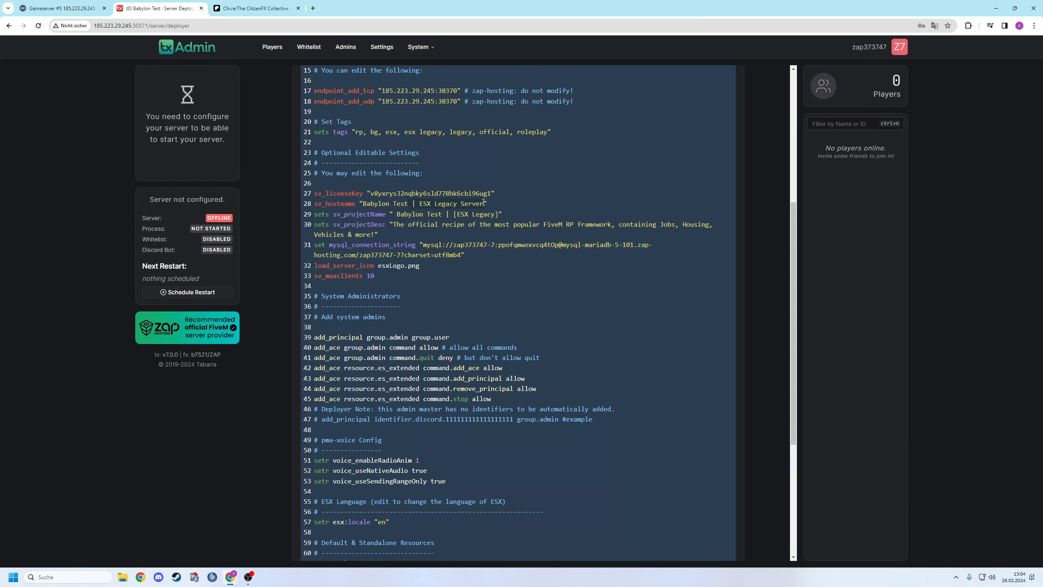
pyautogui.press('BackSpace')
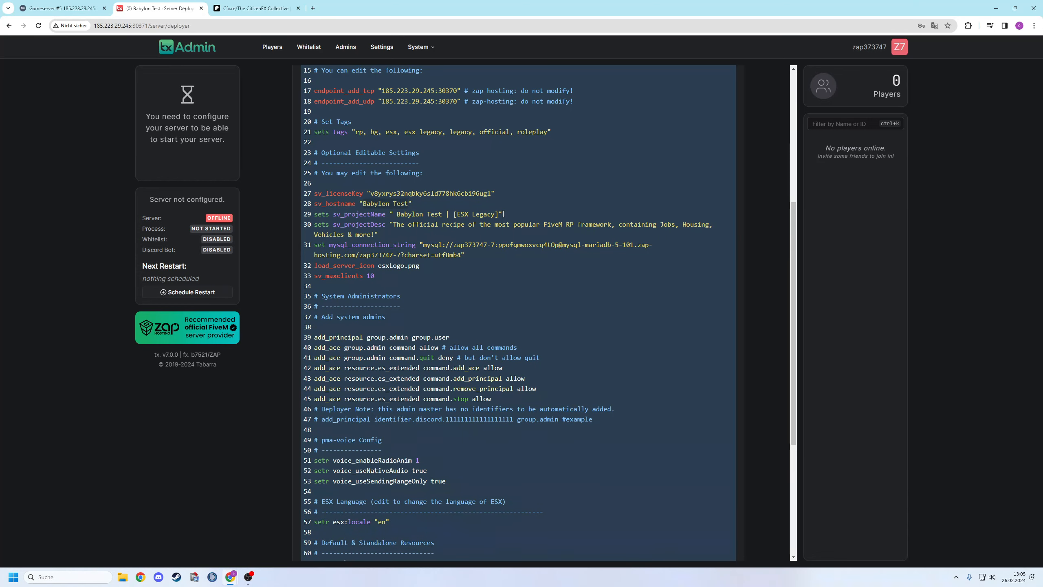
pyautogui.moveTo(497, 213); pyautogui.dragTo(442, 214)
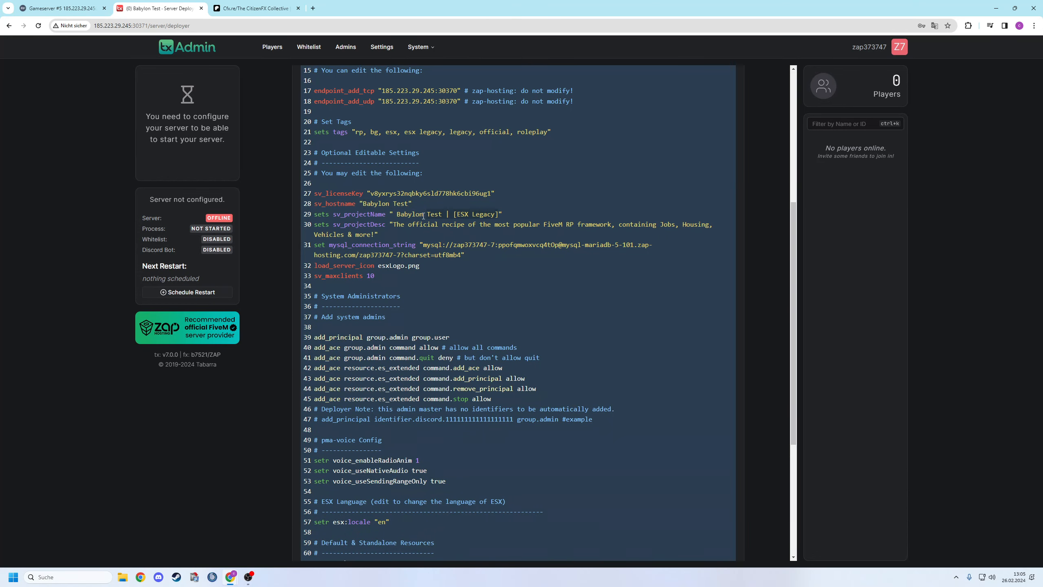
pyautogui.press('BackSpace')
pyautogui.click(397, 215)
pyautogui.press('BackSpace')
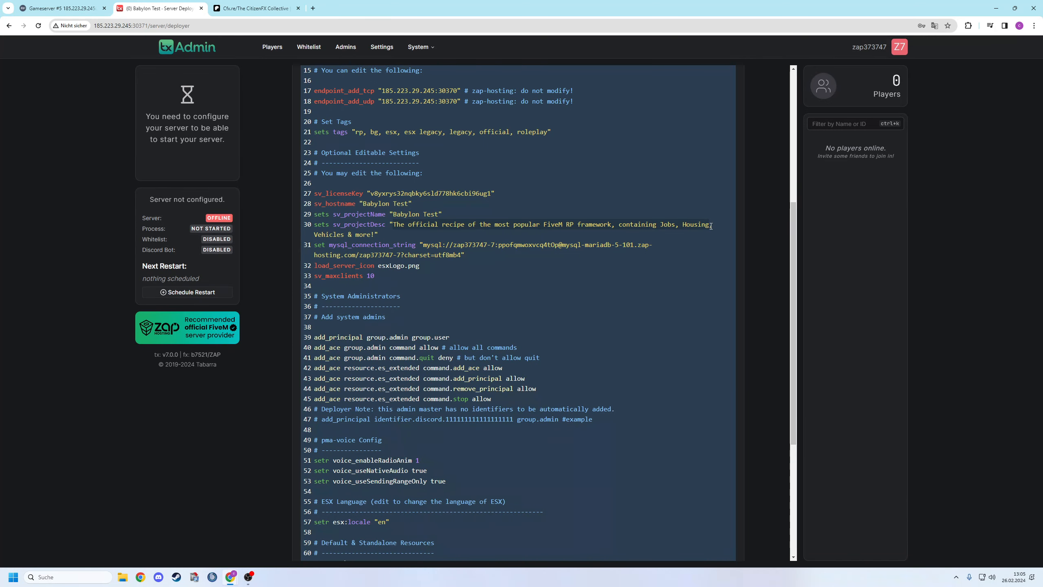
# - Replace the sv_projectDesc text with "das ist ein test Server"
pyautogui.click(394, 224)
pyautogui.moveTo(394, 225); pyautogui.dragTo(425, 233)
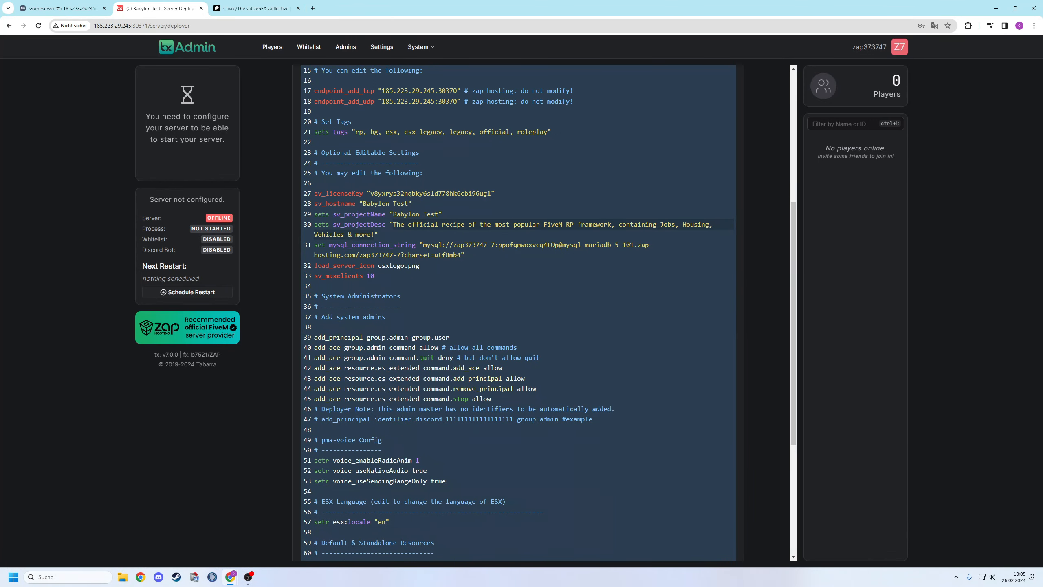
pyautogui.write('das ist ei')
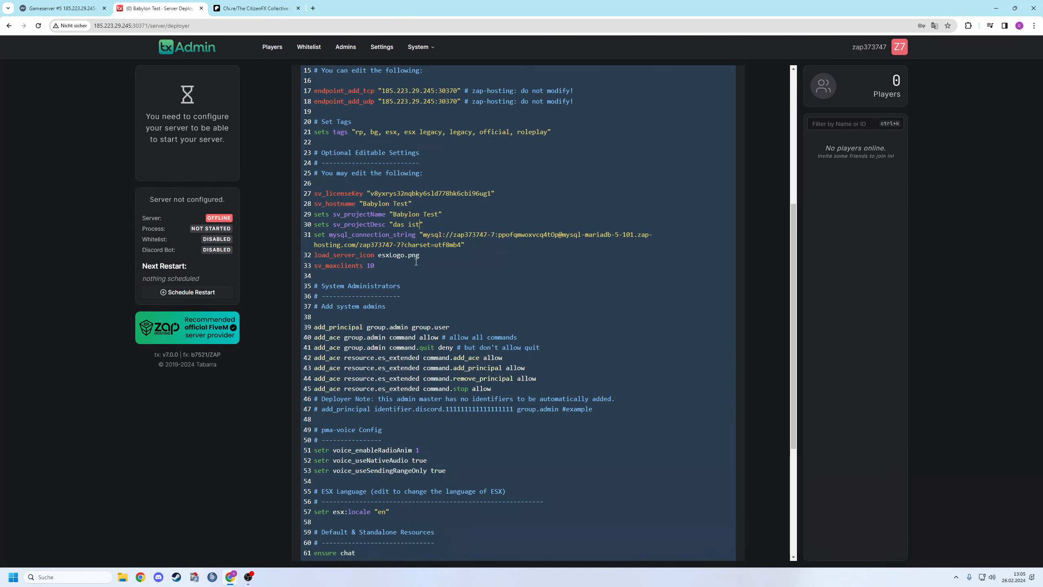
pyautogui.write('n test ')
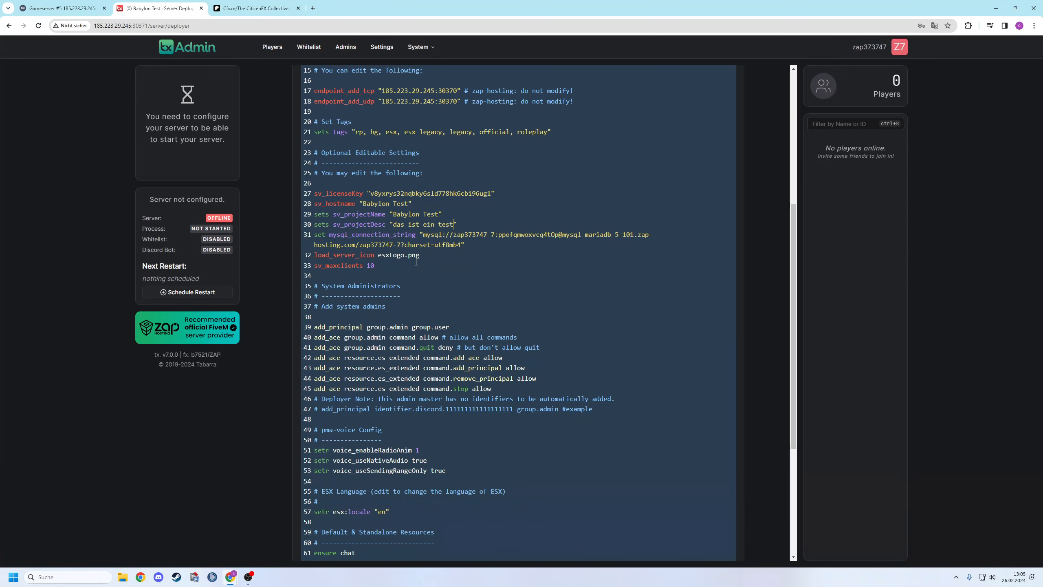
pyautogui.write('Server')
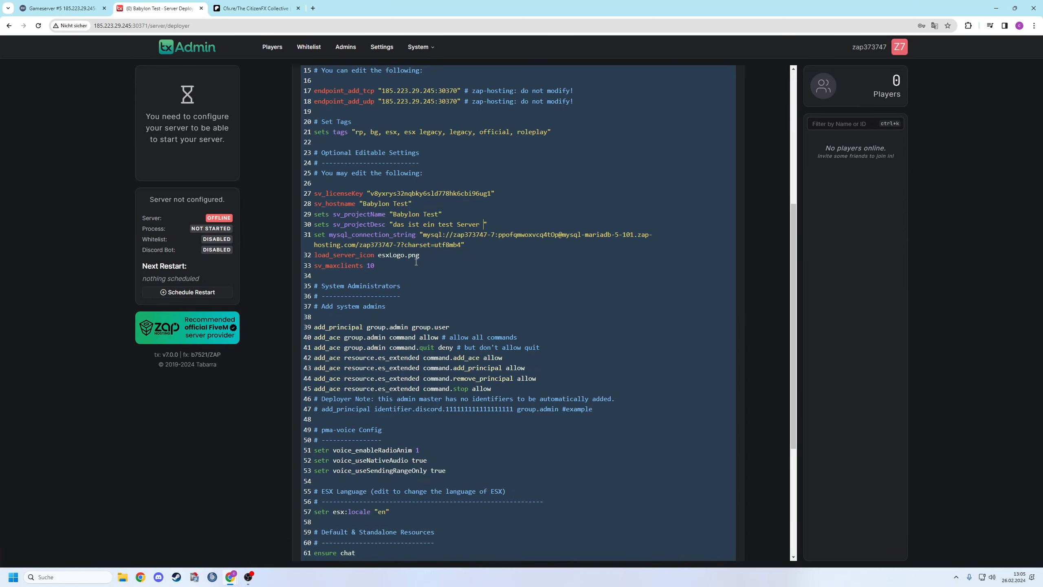
pyautogui.press('BackSpace')
# - Set esx:locale to "de" in server.cfg, then save the configuration and run the server
pyautogui.scroll(-2, 526, 175)
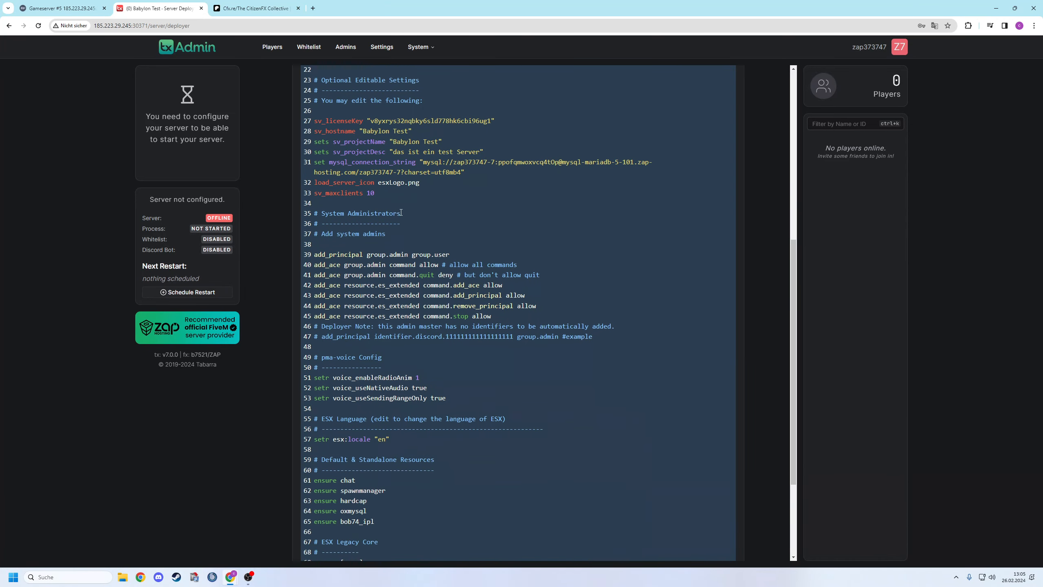
pyautogui.scroll(1, 367, 216)
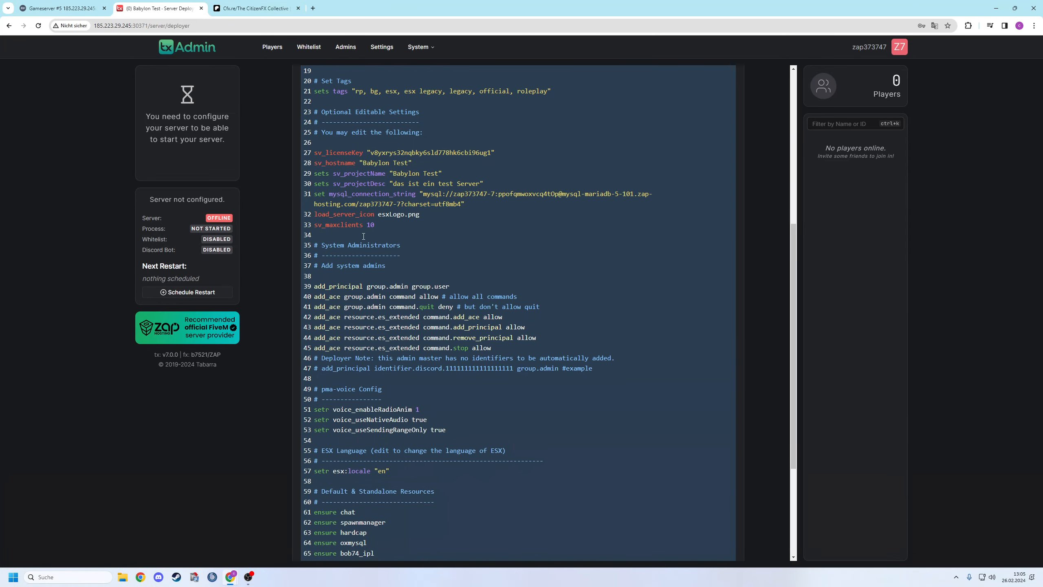
pyautogui.scroll(-3, 370, 206)
pyautogui.scroll(-3, 382, 185)
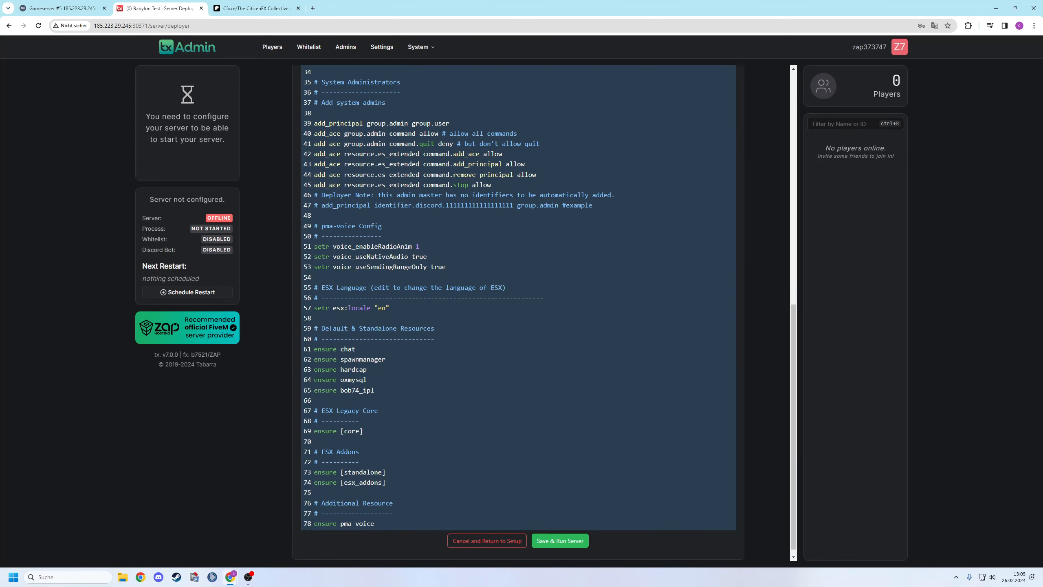
pyautogui.scroll(-1, 362, 304)
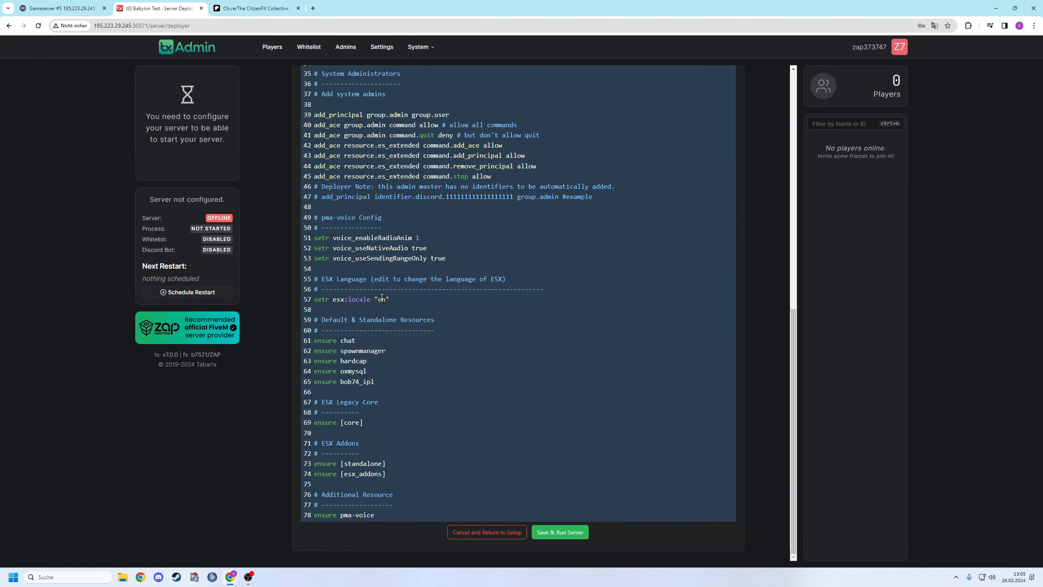
pyautogui.press('BackSpace')
pyautogui.press('BackSpace')
pyautogui.write('de')
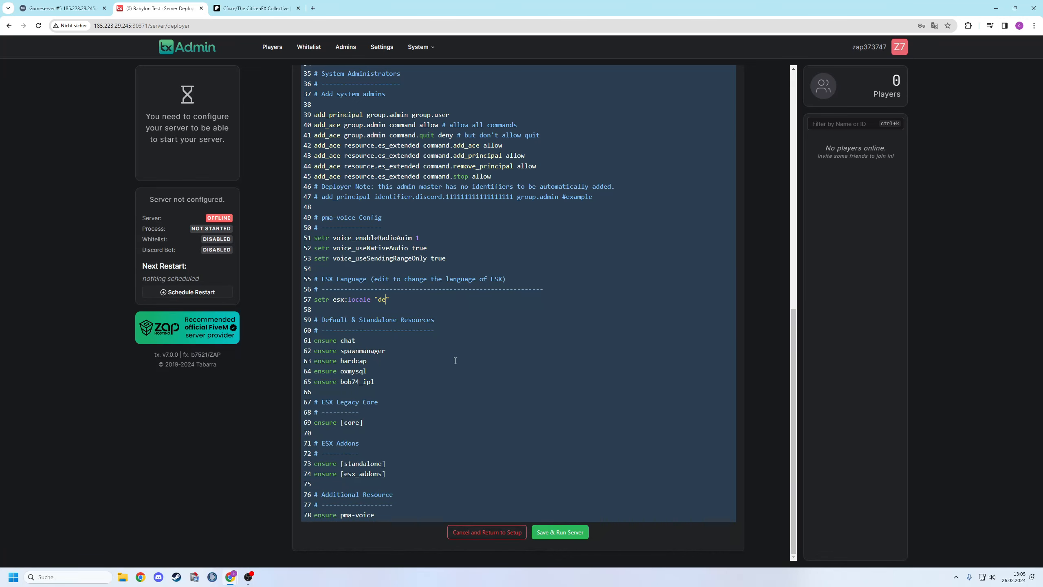
pyautogui.click(558, 533)
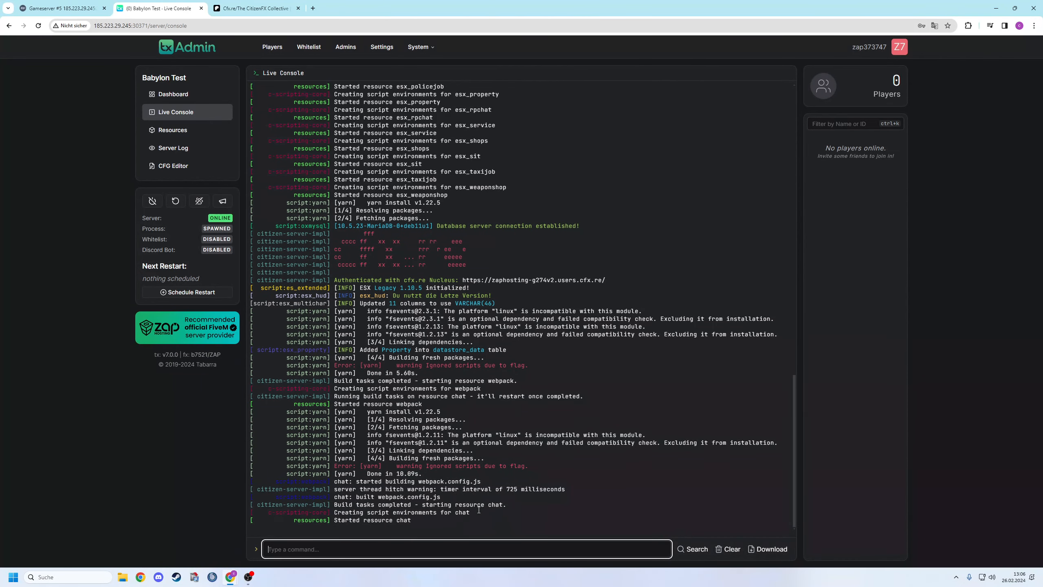
# - Restart the server and review its startup output in the live console
pyautogui.moveTo(421, 525); pyautogui.dragTo(356, 535)
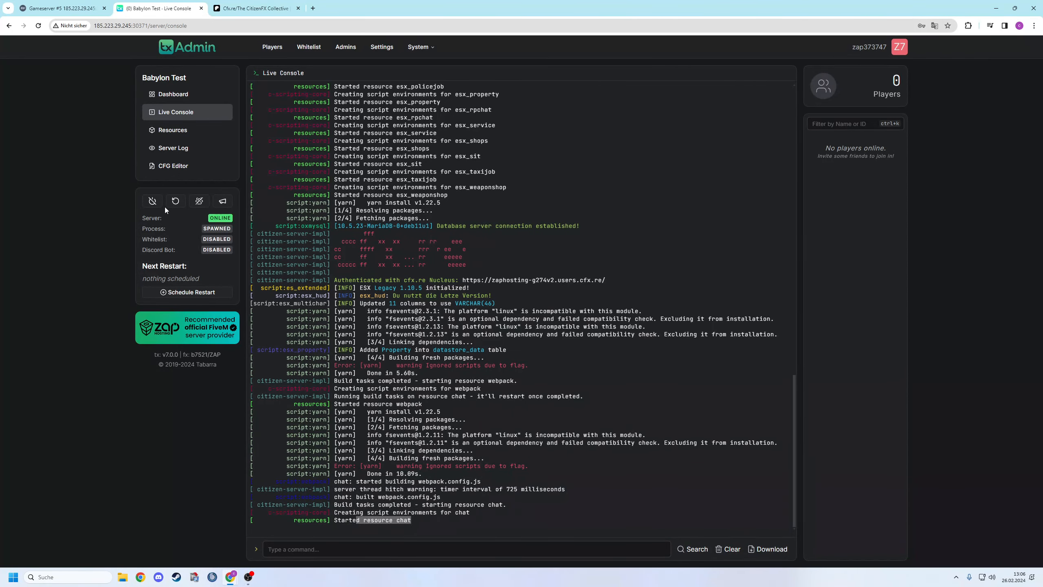
pyautogui.click(176, 201)
pyautogui.click(587, 314)
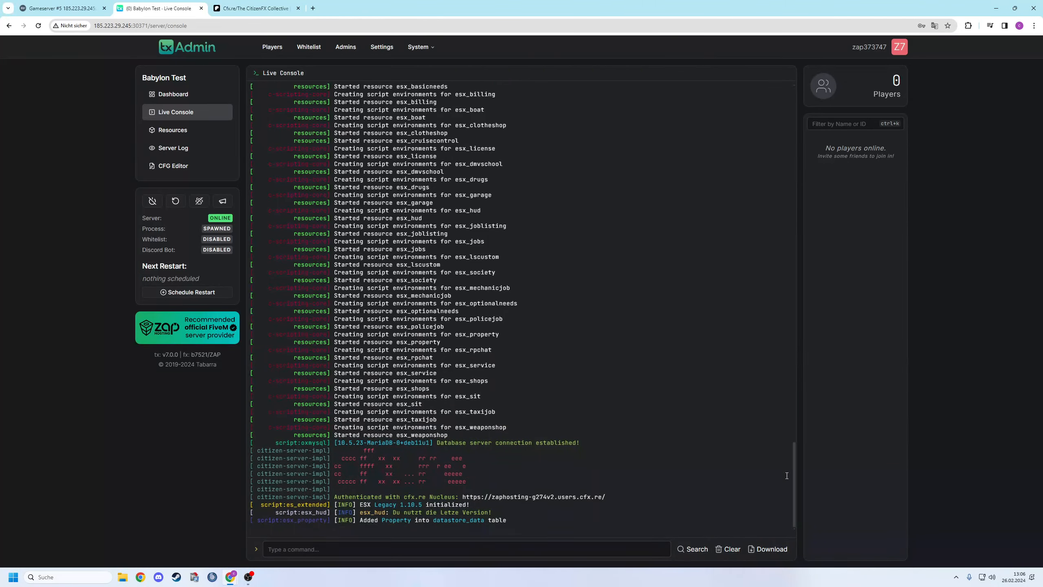
pyautogui.moveTo(794, 472); pyautogui.dragTo(789, 381)
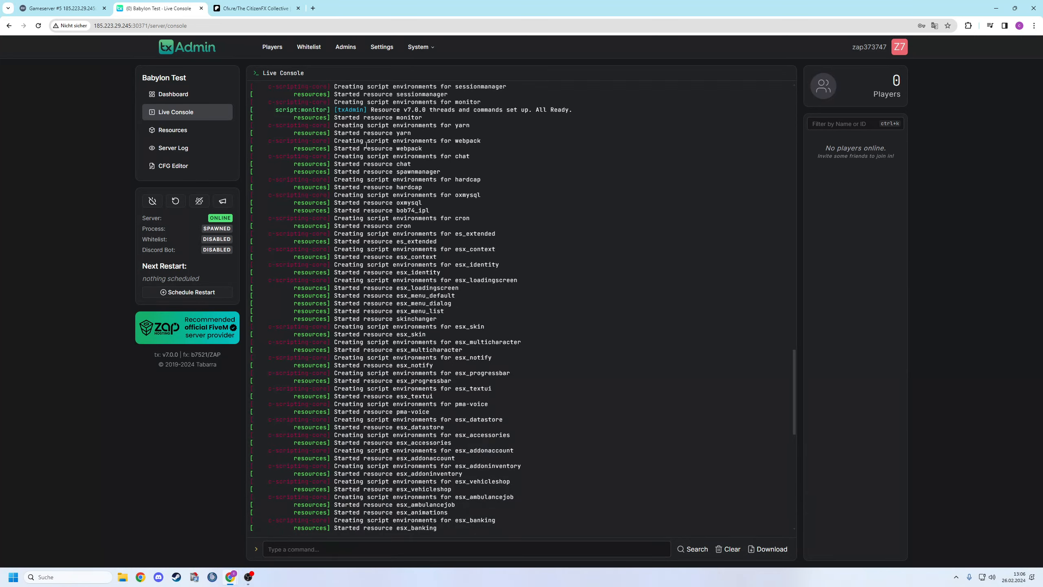
pyautogui.scroll(-6, 402, 197)
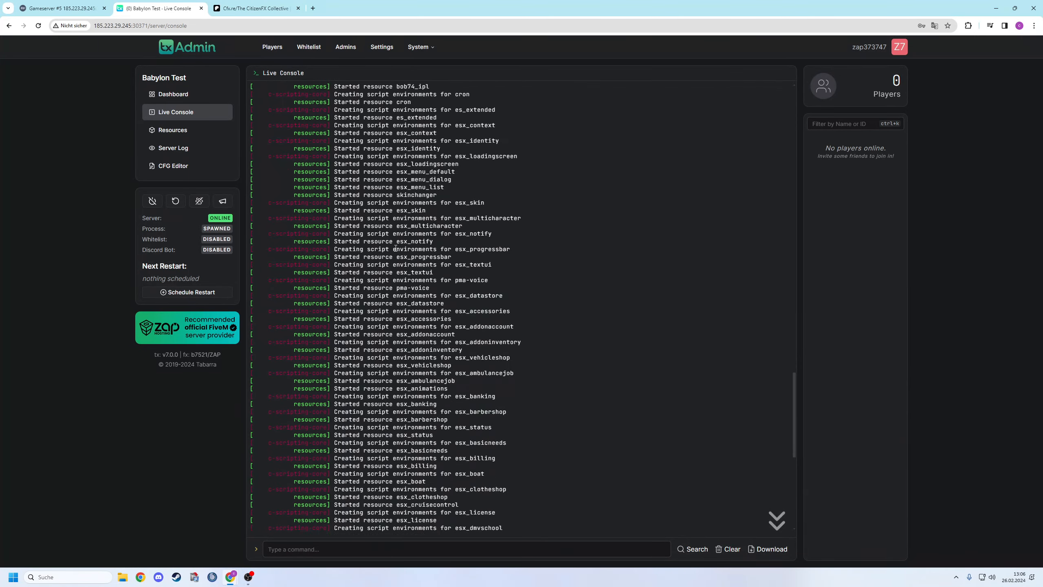
pyautogui.scroll(-6, 395, 248)
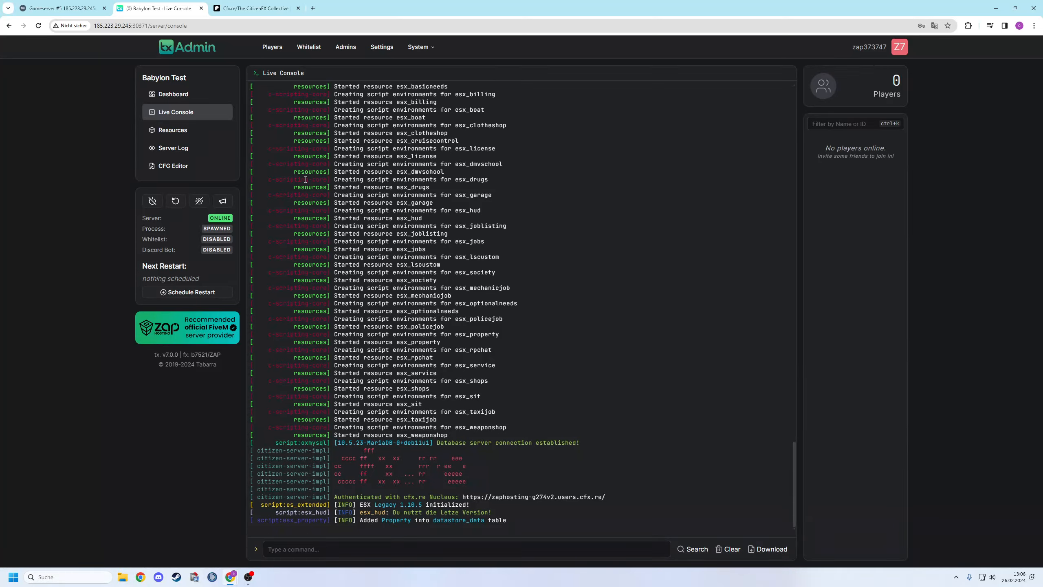
# - Set the language in the global settings to German and save them
pyautogui.click(378, 50)
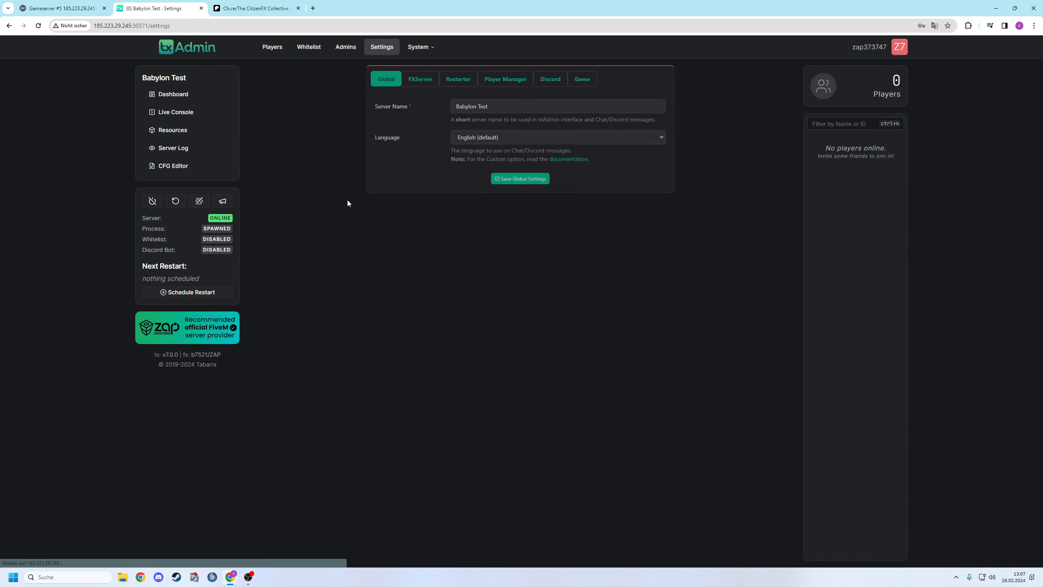
pyautogui.moveTo(500, 106); pyautogui.dragTo(450, 108)
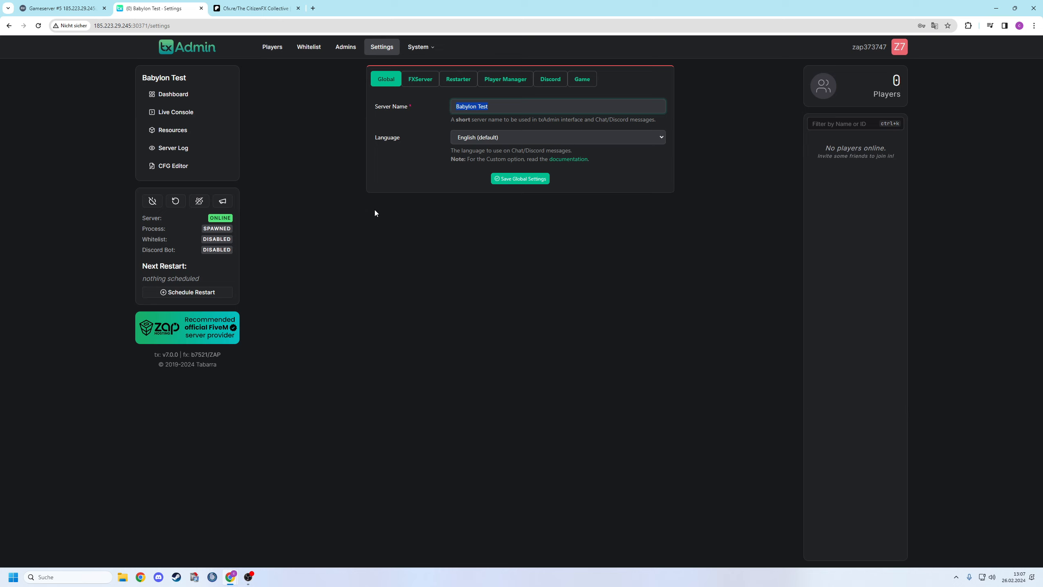
pyautogui.click(497, 141)
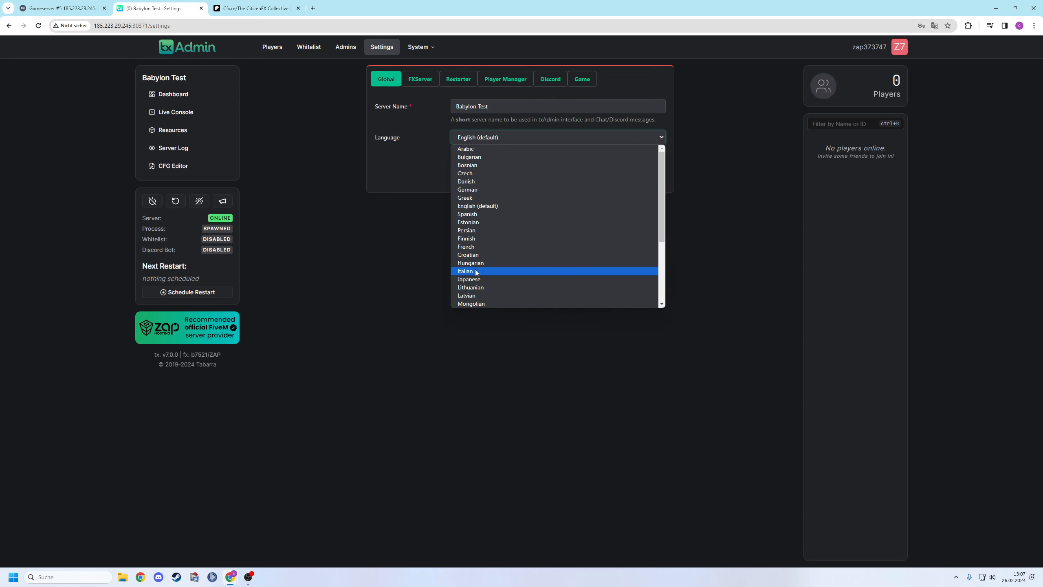
pyautogui.click(483, 190)
pyautogui.click(492, 179)
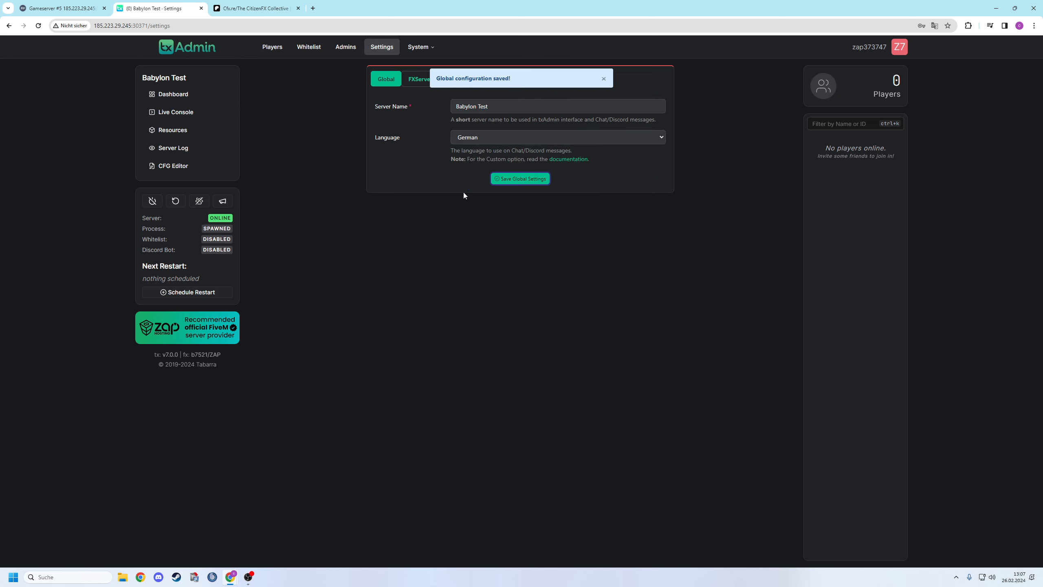
# - Review the FXServer settings and the restarter settings, including additional arguments and scheduled restarts
pyautogui.click(415, 83)
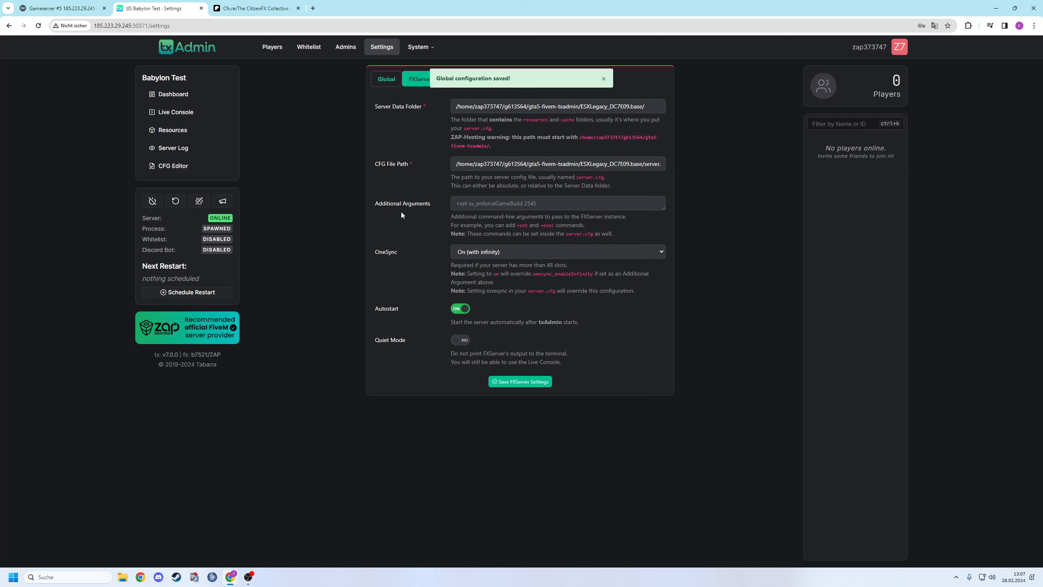
pyautogui.click(522, 205)
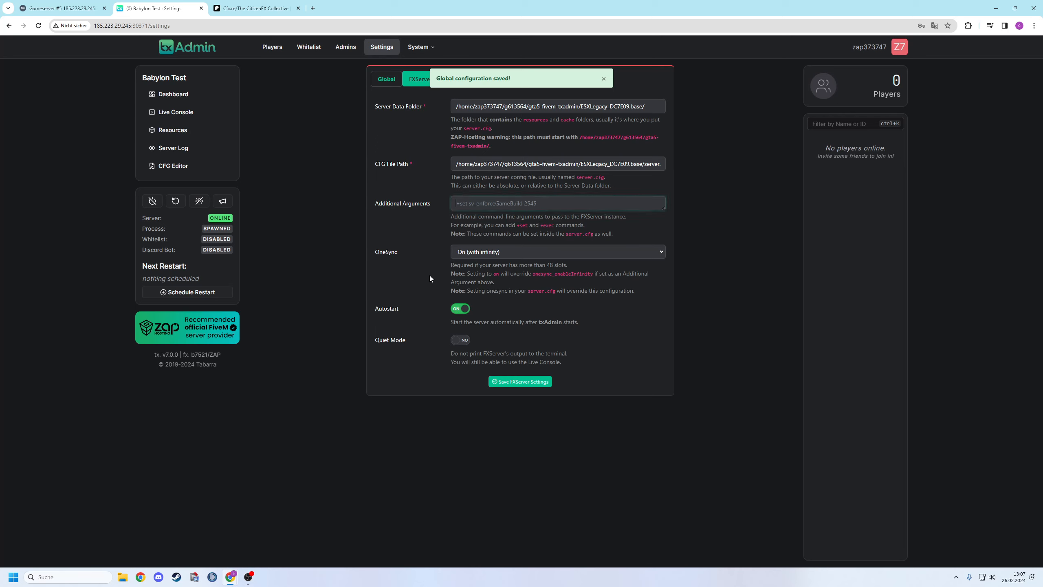
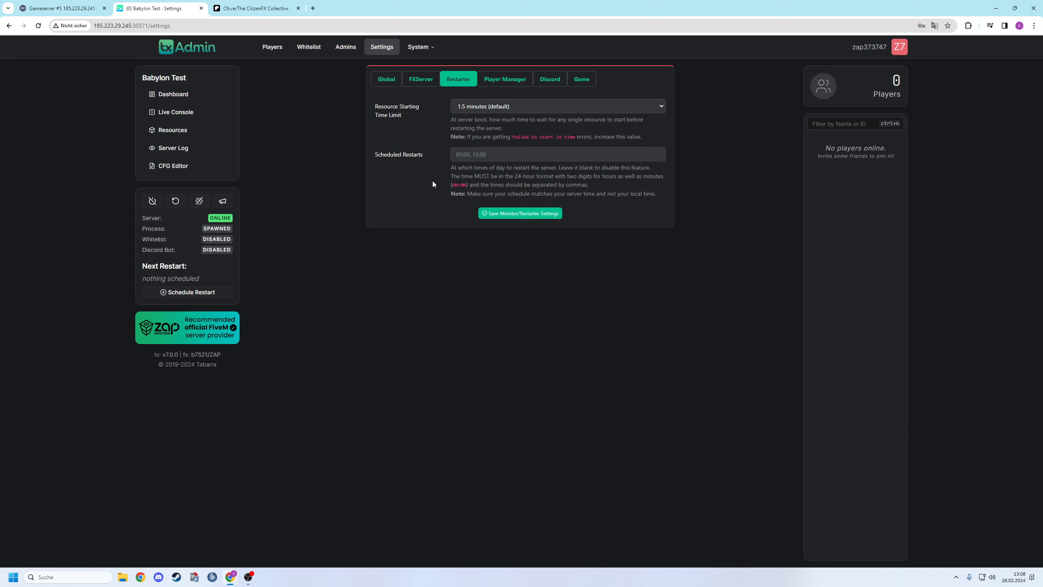
pyautogui.click(500, 154)
pyautogui.click(521, 214)
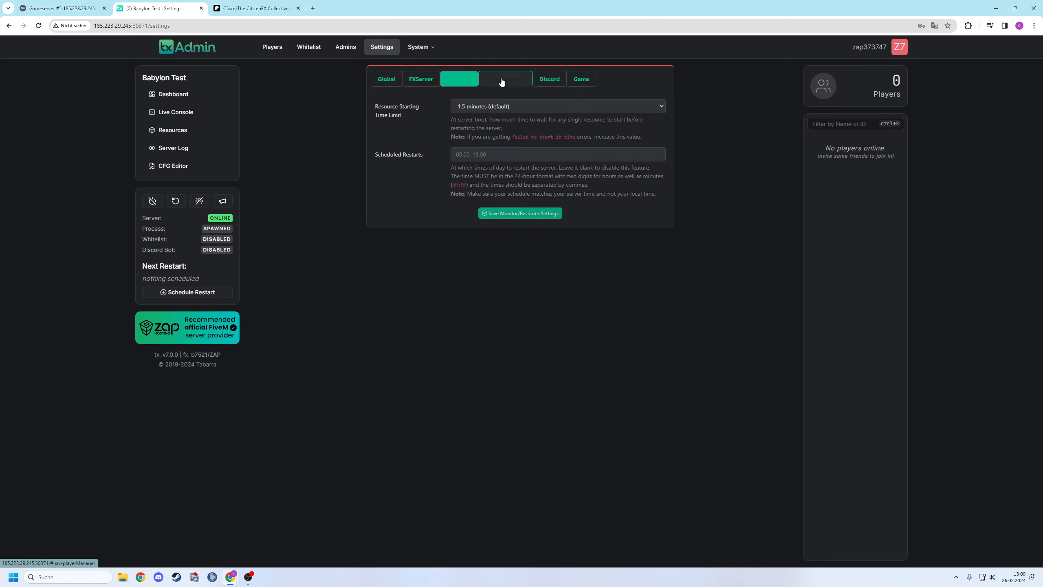
# - Set the whitelist mode in the Player Manager settings to Approved License
pyautogui.click(501, 81)
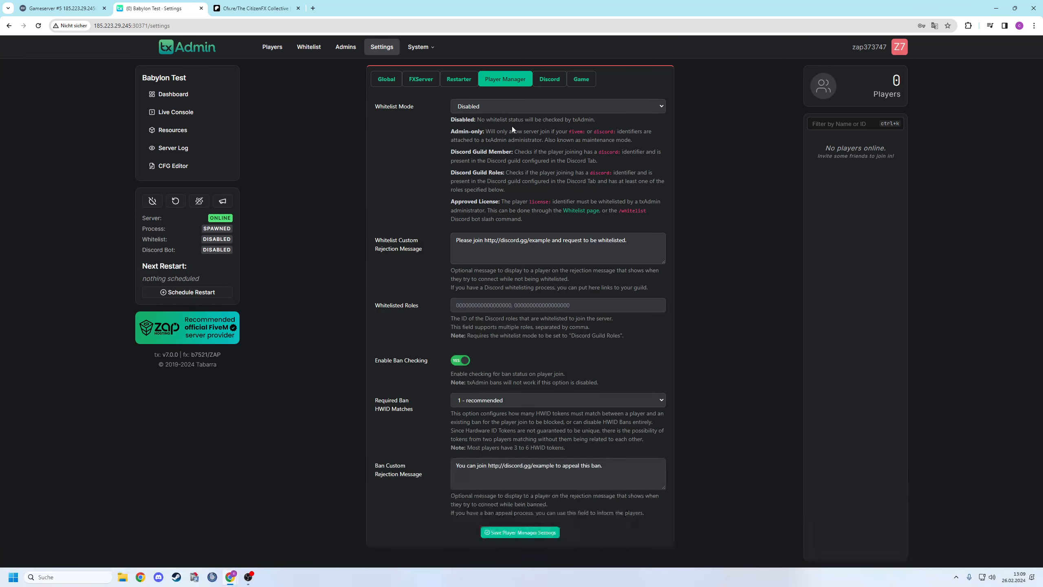
pyautogui.click(523, 108)
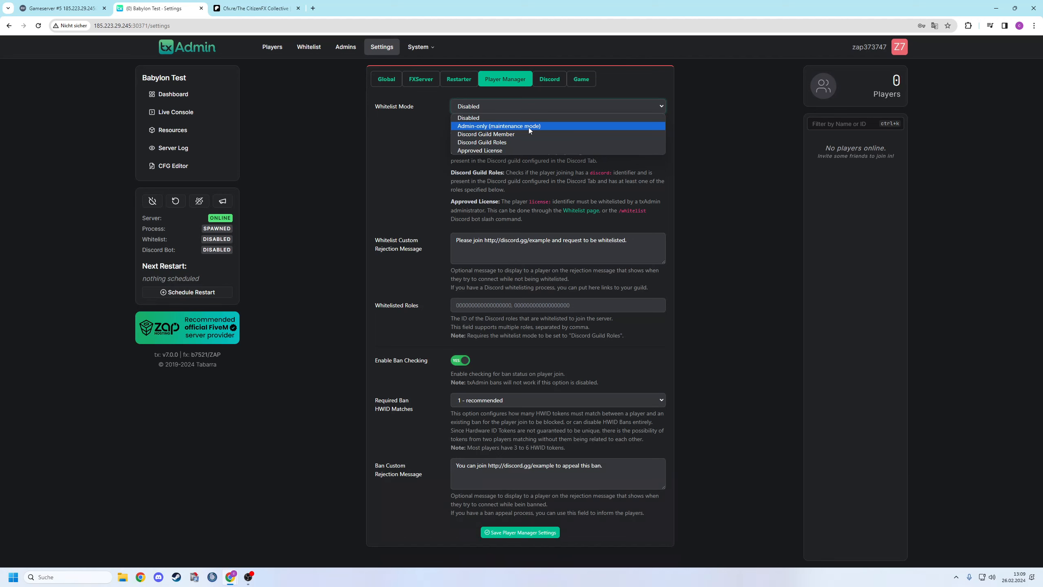
pyautogui.click(505, 151)
# - Review the custom whitelist and ban rejection messages, then save the Player Manager settings
pyautogui.click(501, 240)
pyautogui.click(626, 241)
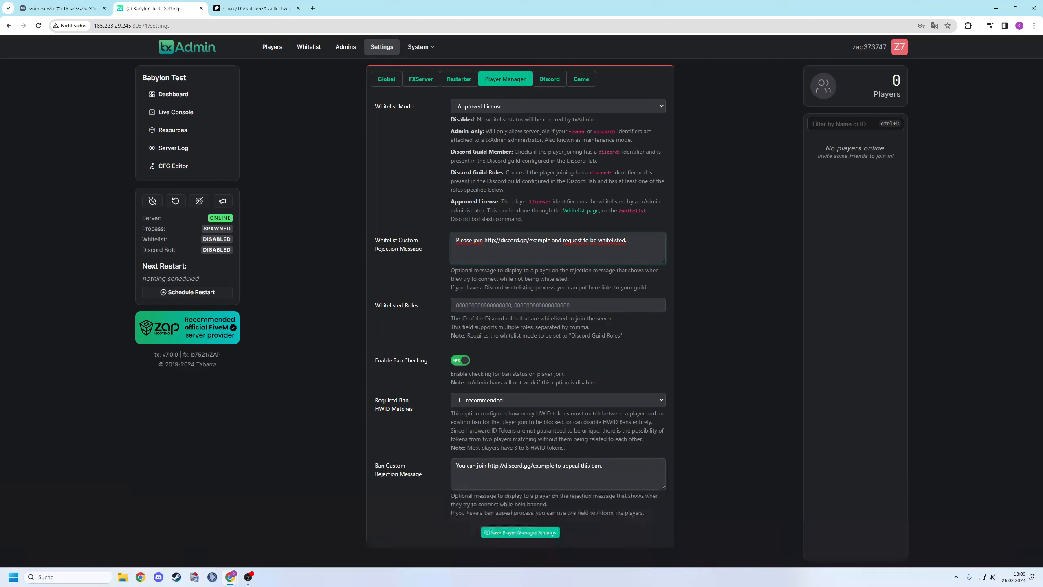
pyautogui.moveTo(626, 240); pyautogui.dragTo(463, 242)
pyautogui.click(486, 248)
pyautogui.tripleClick(503, 243)
pyautogui.click(594, 242)
pyautogui.tripleClick(609, 465)
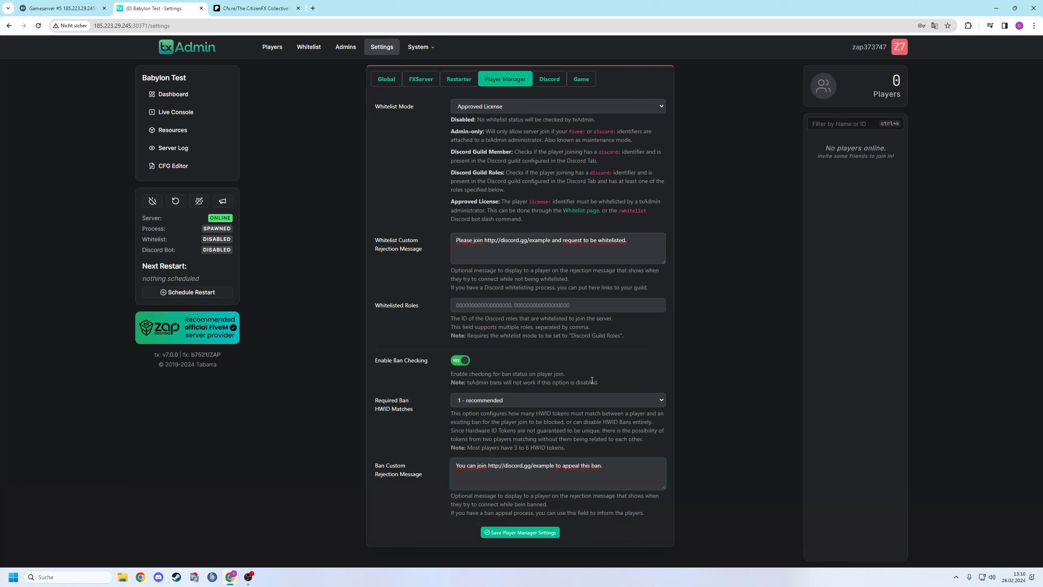
pyautogui.click(522, 533)
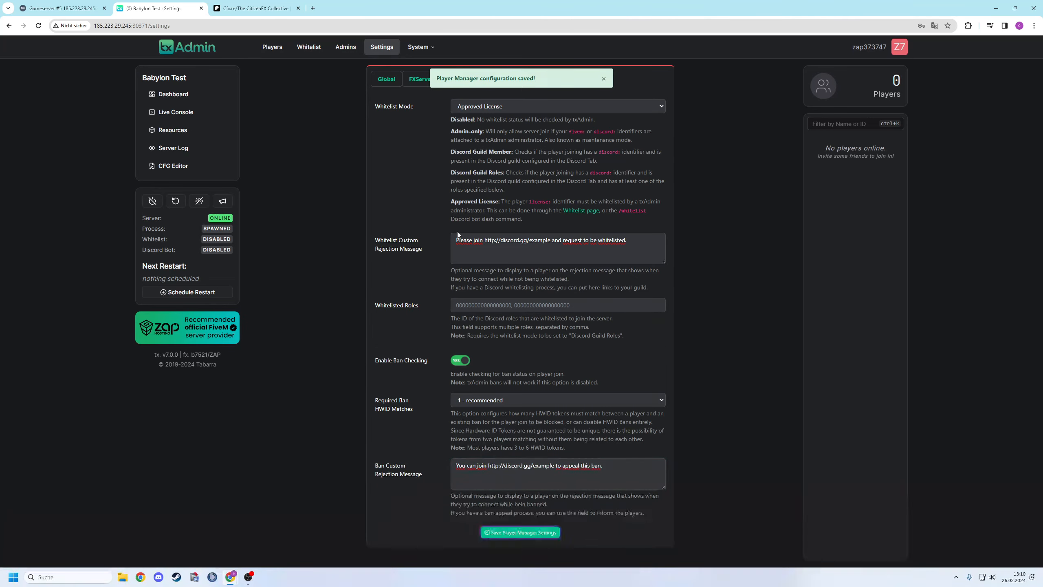
# - Look through the Discord and Game settings and return to the global settings
pyautogui.click(551, 79)
pyautogui.click(583, 79)
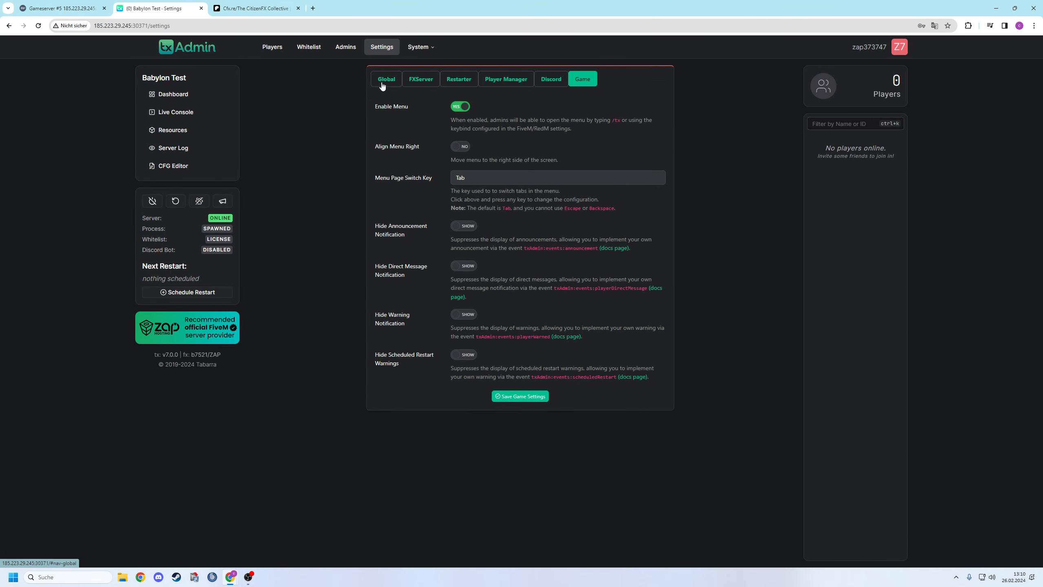
pyautogui.click(383, 79)
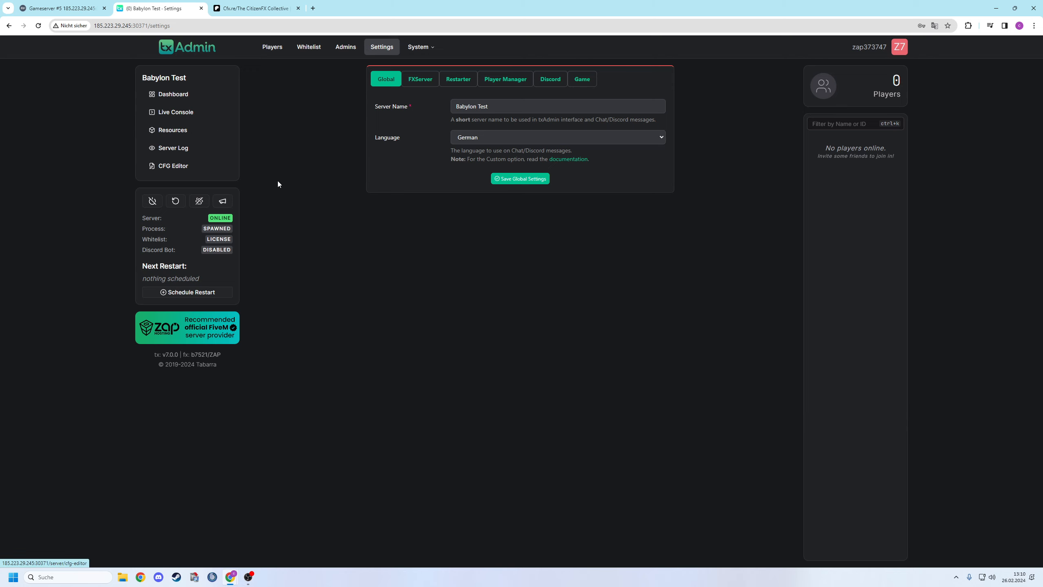
# - View the dashboard and examine the latest txAdmin configuration entries in the live console
pyautogui.click(175, 94)
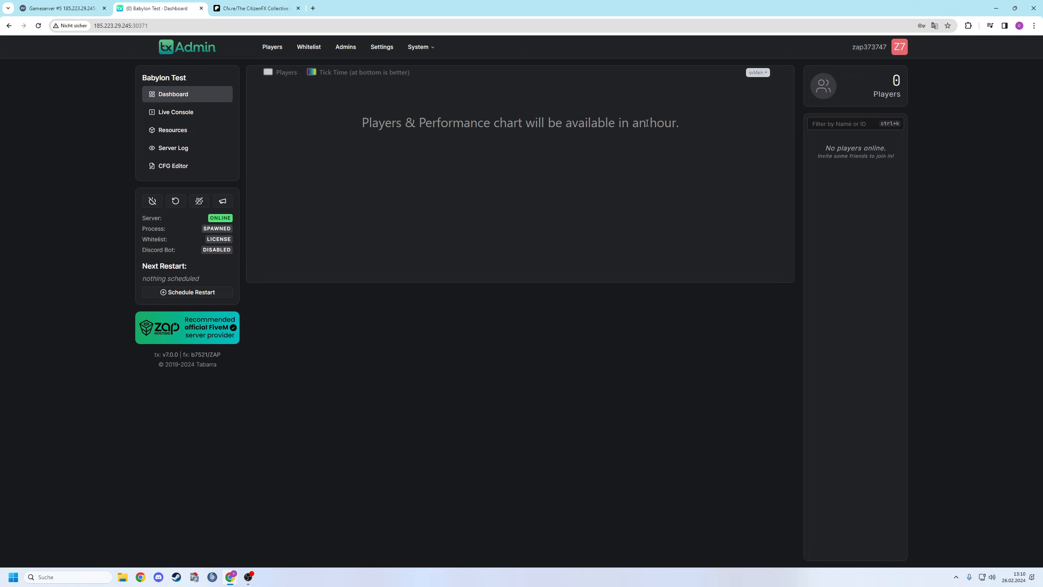
pyautogui.click(175, 111)
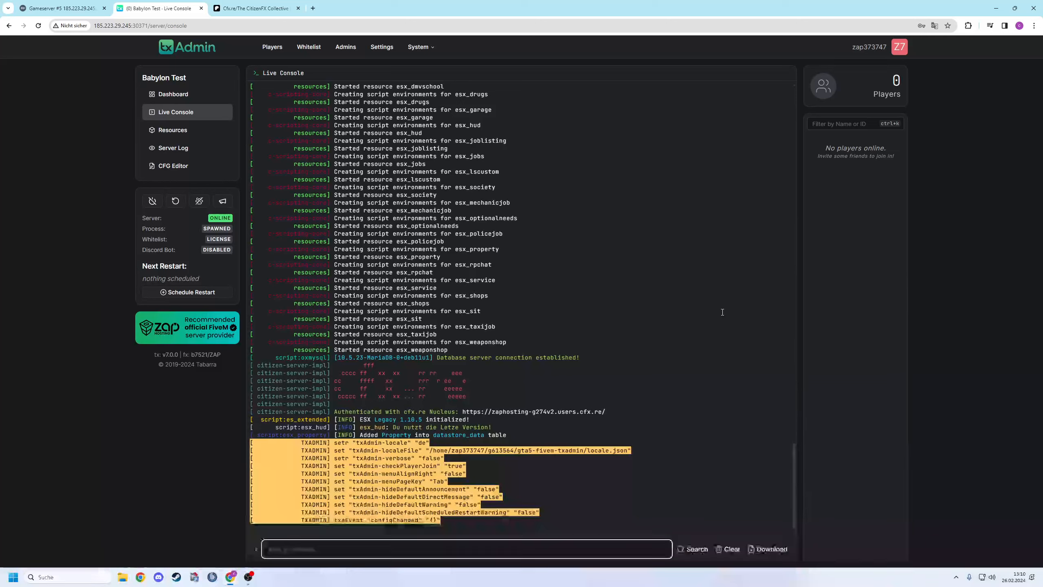
pyautogui.moveTo(453, 520); pyautogui.dragTo(636, 395)
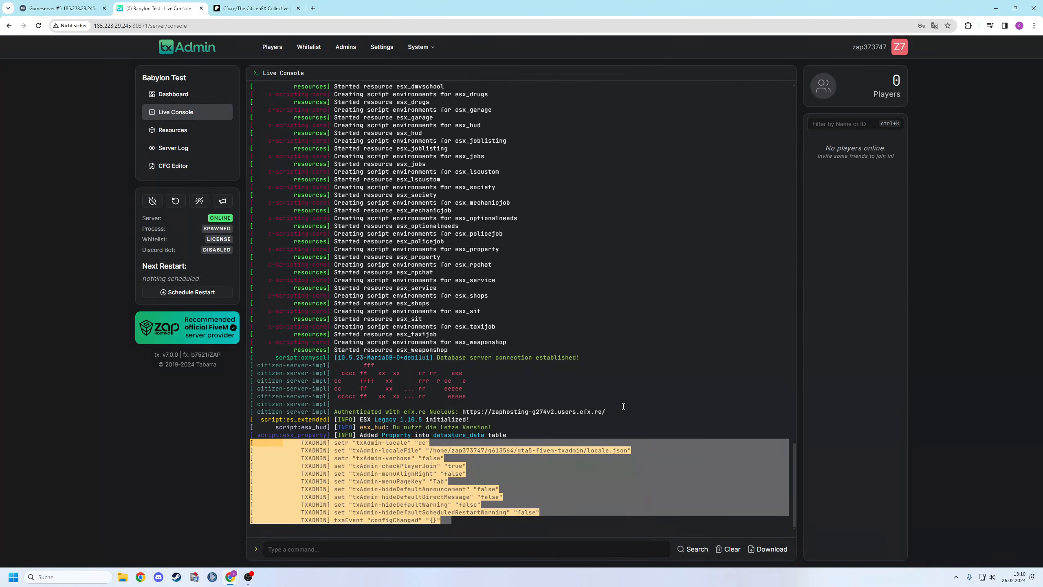
pyautogui.click(606, 349)
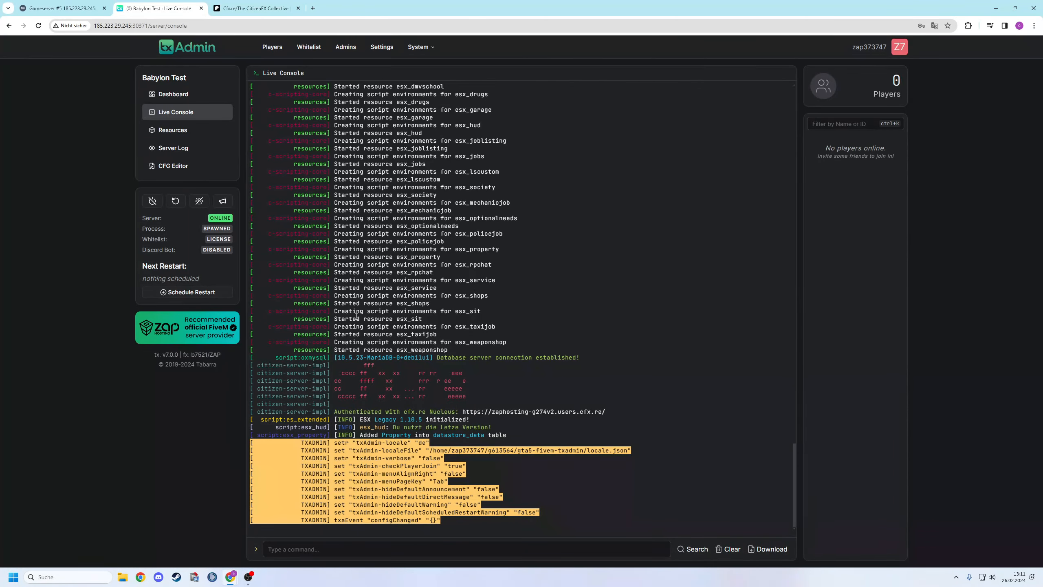
# - Examine the list of server resources, covering the esx_addons and core groups
pyautogui.click(181, 130)
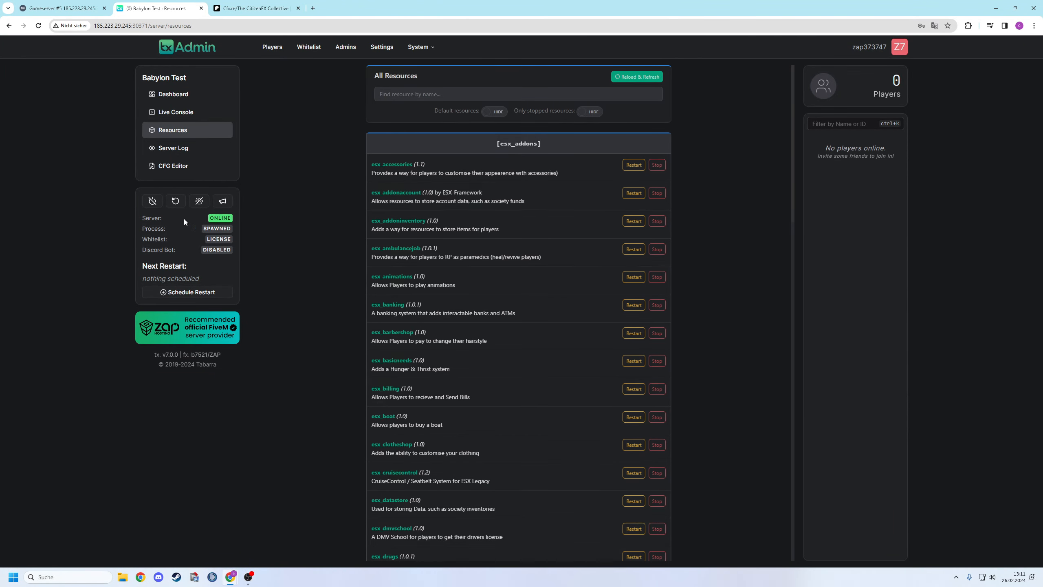
pyautogui.scroll(-3, 347, 228)
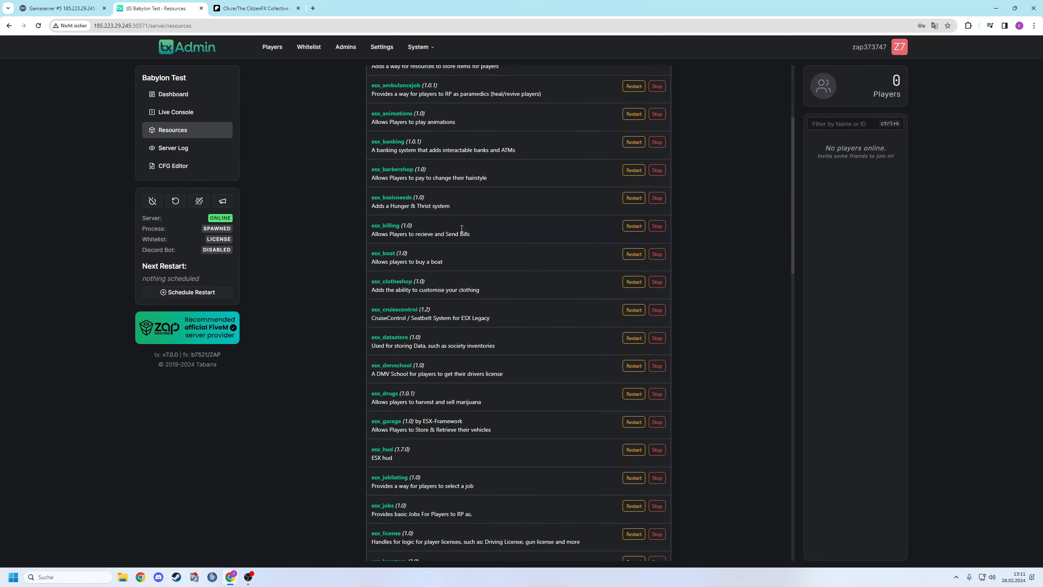
pyautogui.scroll(-5, 583, 234)
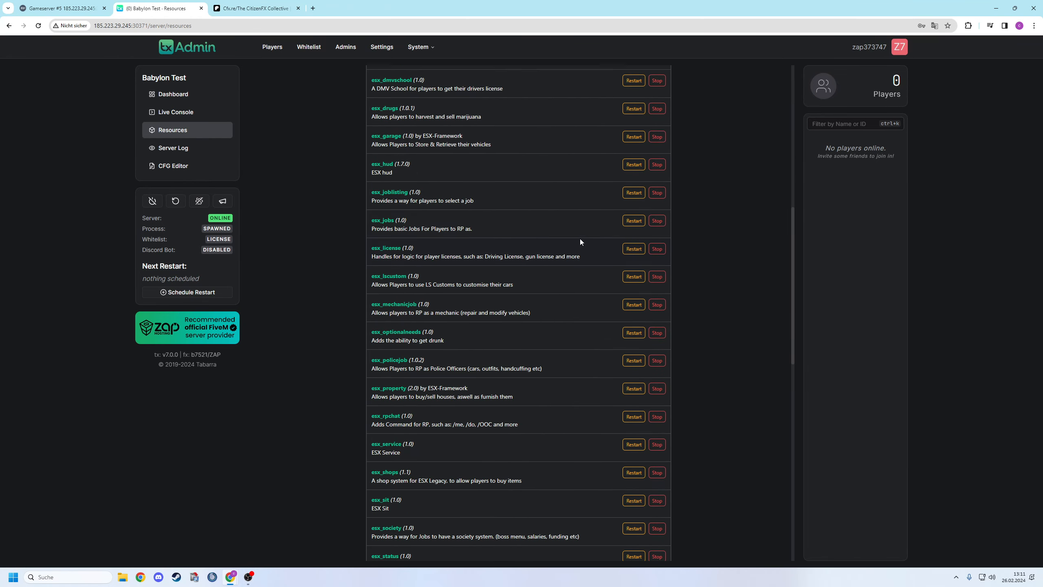
pyautogui.scroll(-9, 585, 308)
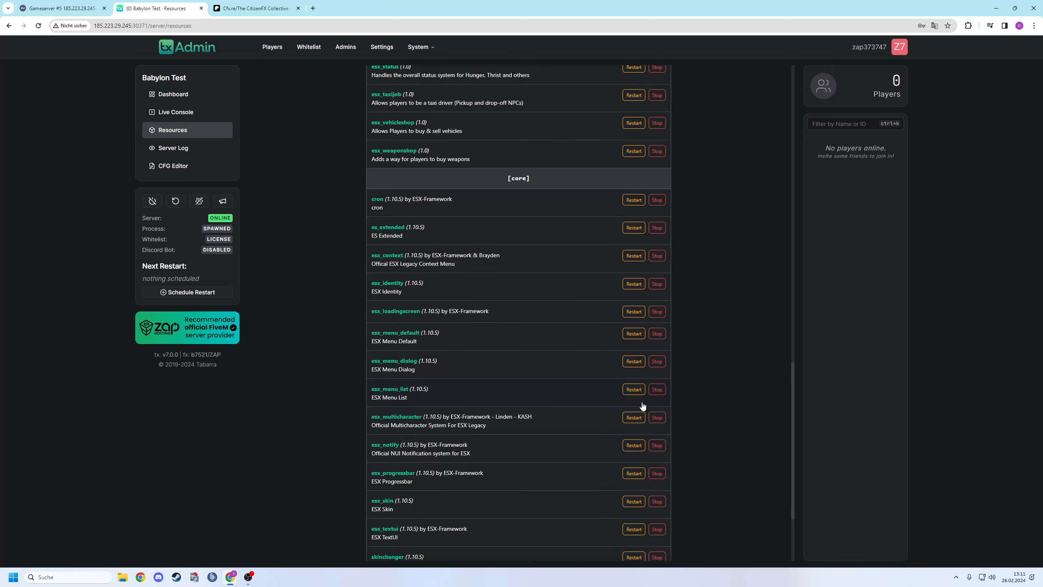
pyautogui.scroll(5, 635, 370)
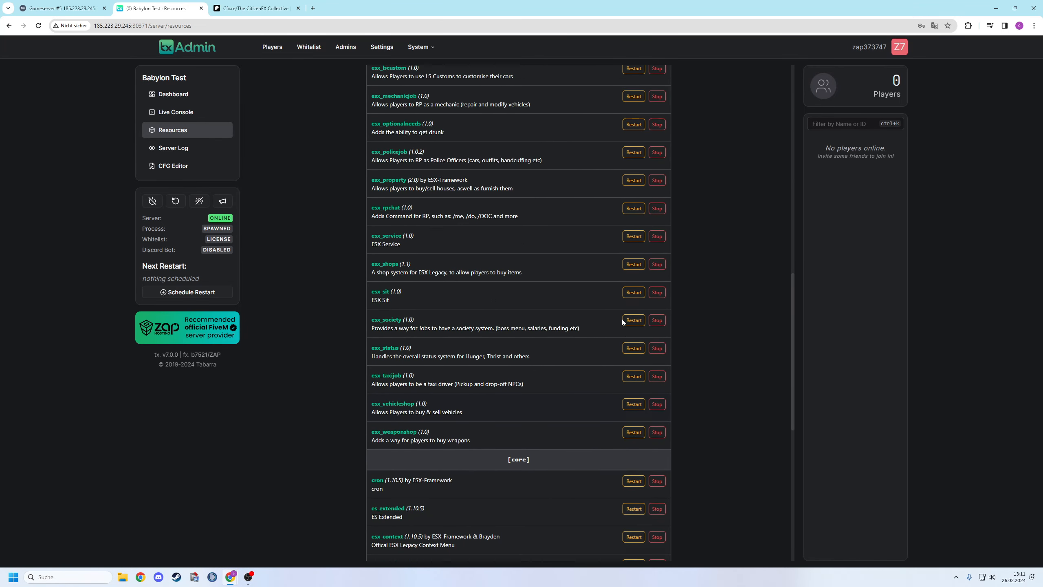
pyautogui.scroll(10, 613, 319)
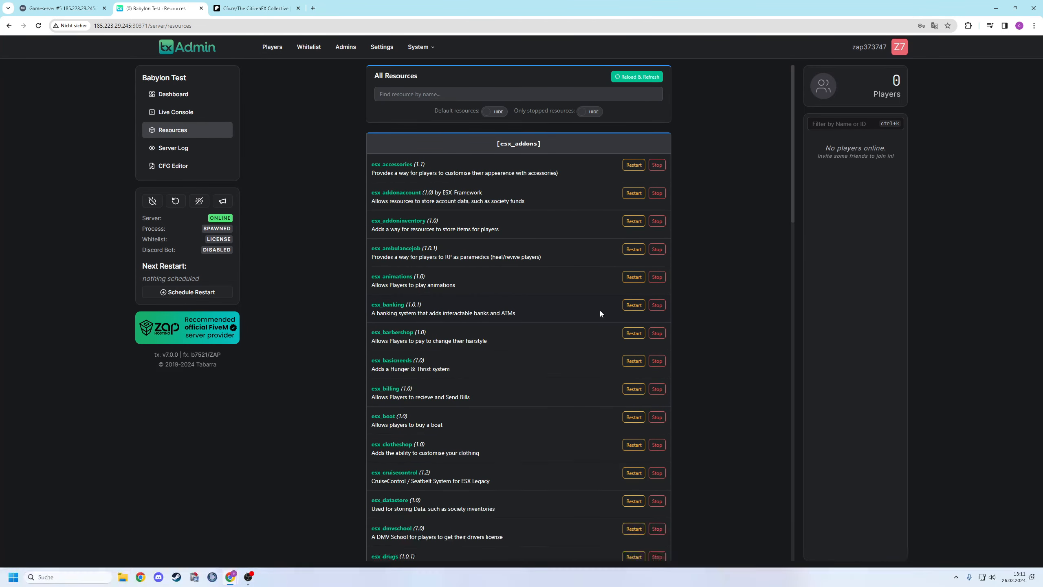
# - Search the resources for "ban" and clear the search again
pyautogui.click(448, 95)
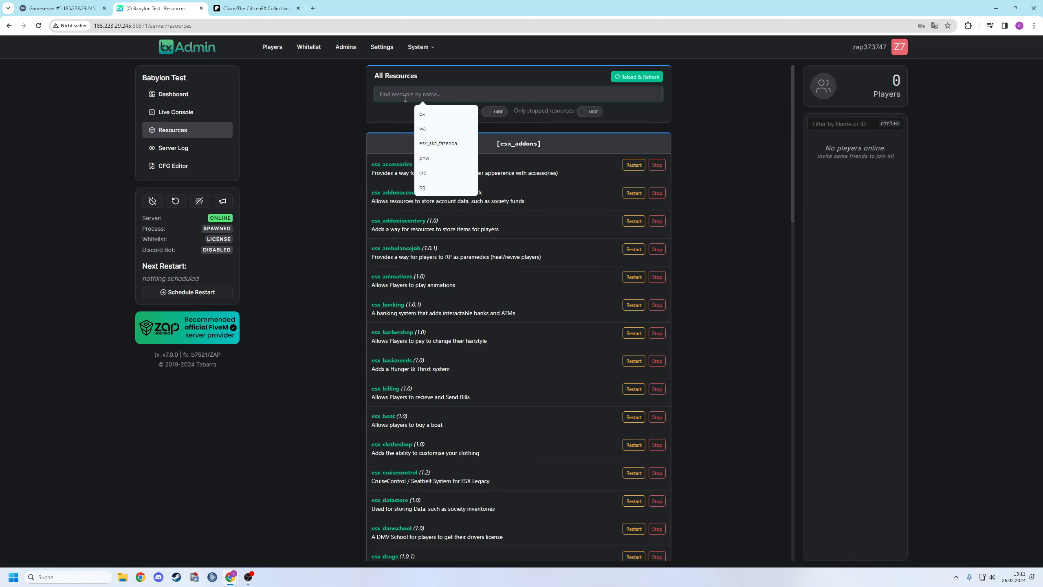
pyautogui.write('ban')
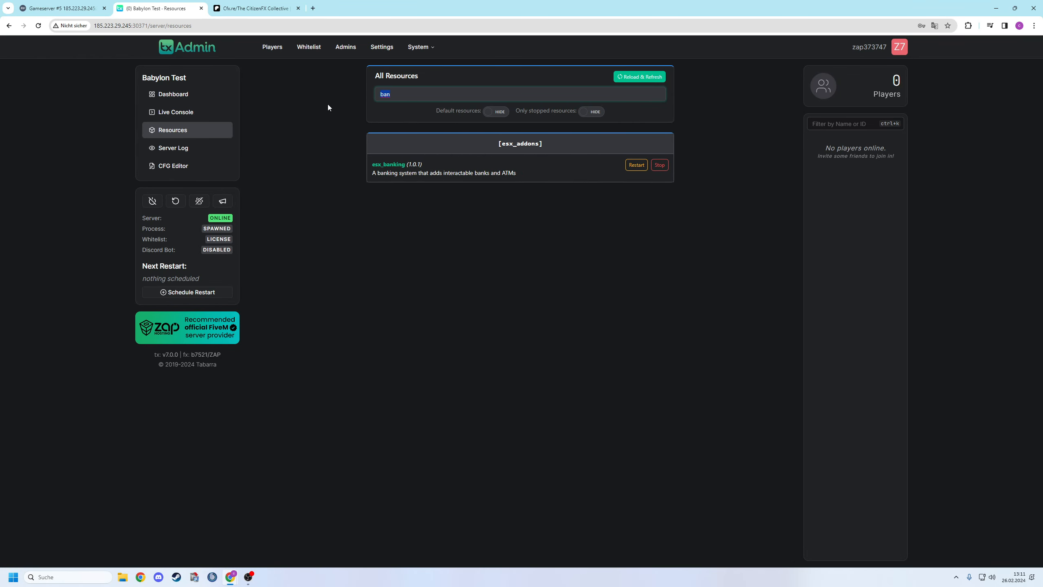
pyautogui.press('BackSpace')
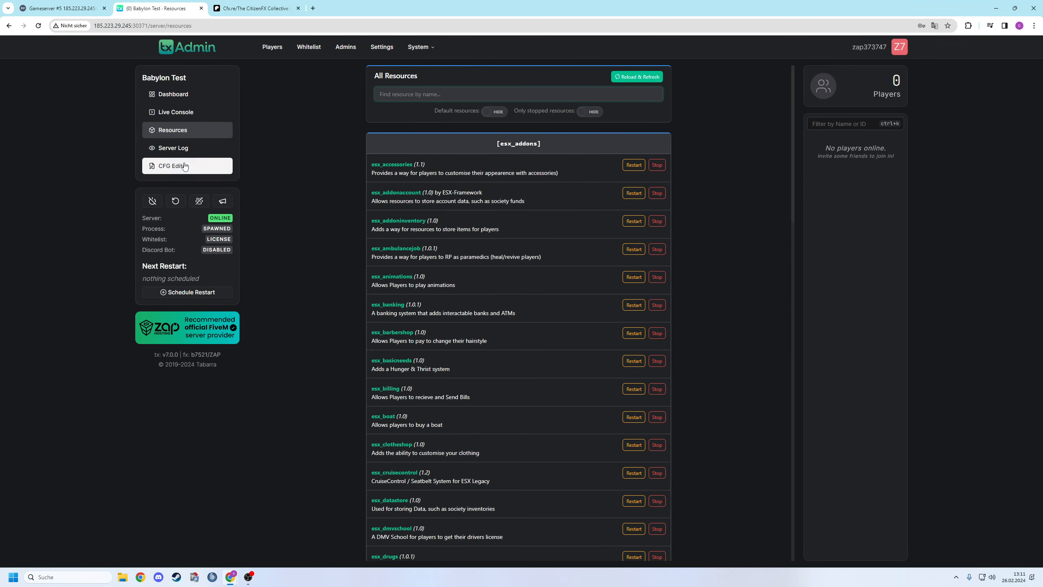
# - Open the server log and switch the Player Death filter off and back on
pyautogui.click(180, 147)
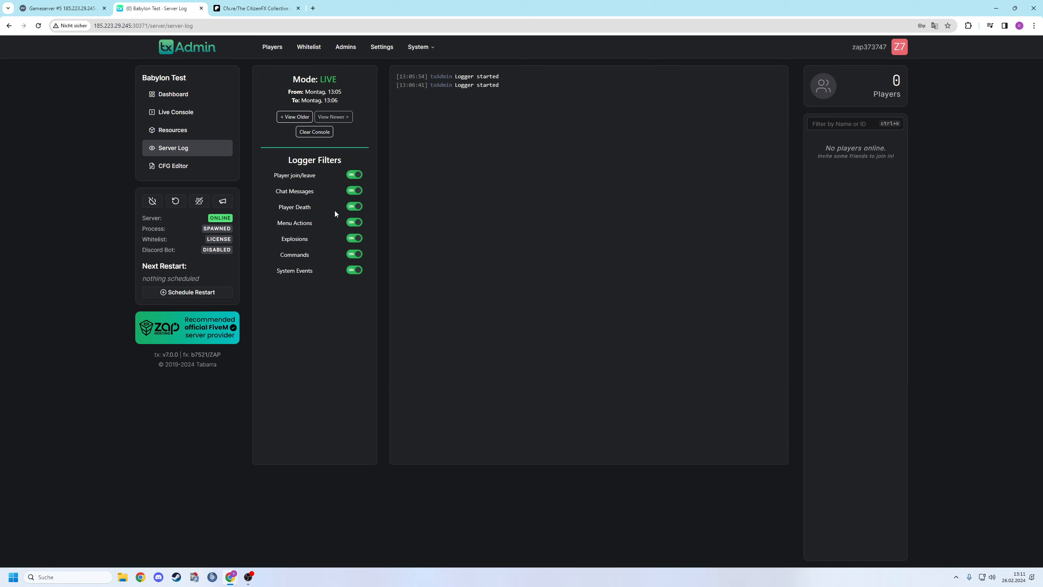
pyautogui.click(353, 207)
pyautogui.click(360, 209)
# - Review the server.cfg contents in the CFG editor and save the file
pyautogui.click(168, 167)
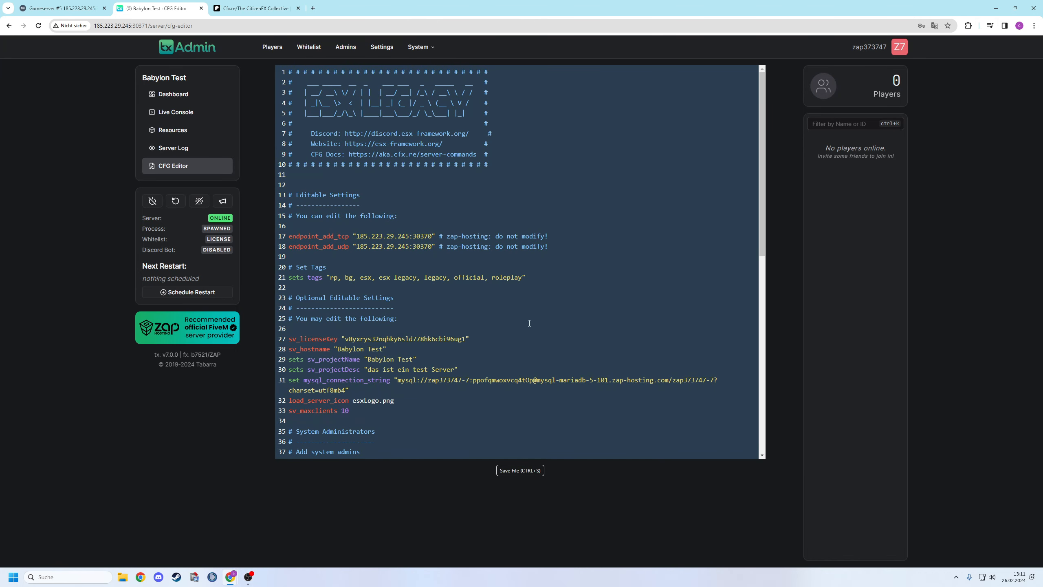
pyautogui.scroll(-2, 505, 338)
pyautogui.scroll(-5, 505, 338)
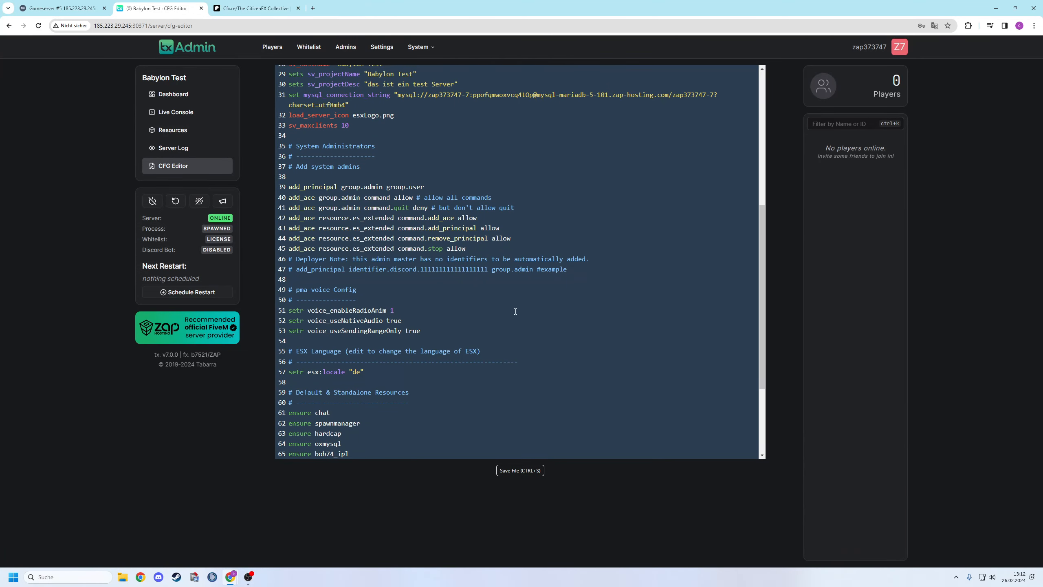
pyautogui.scroll(7, 497, 350)
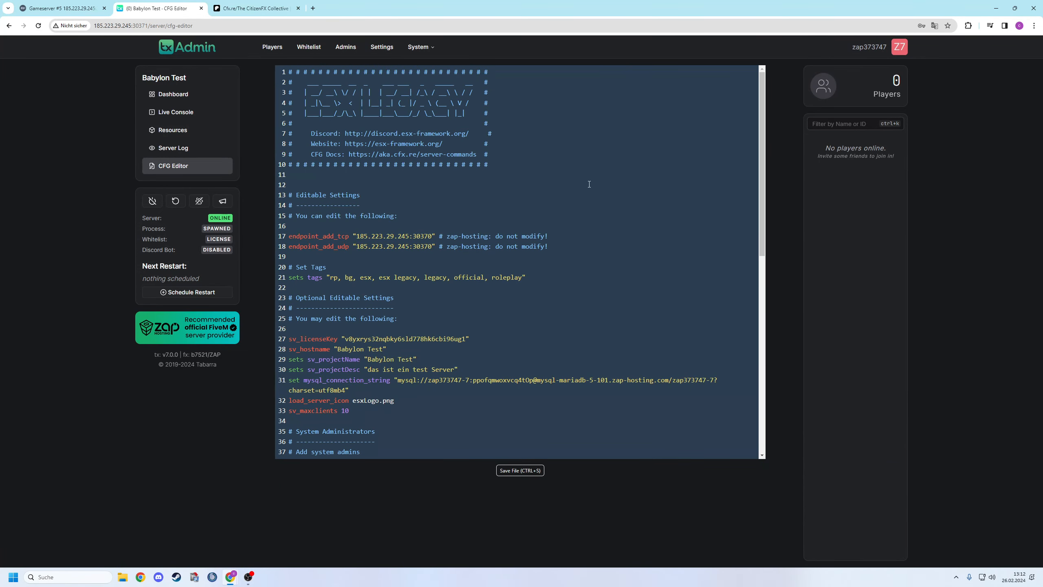
pyautogui.click(520, 471)
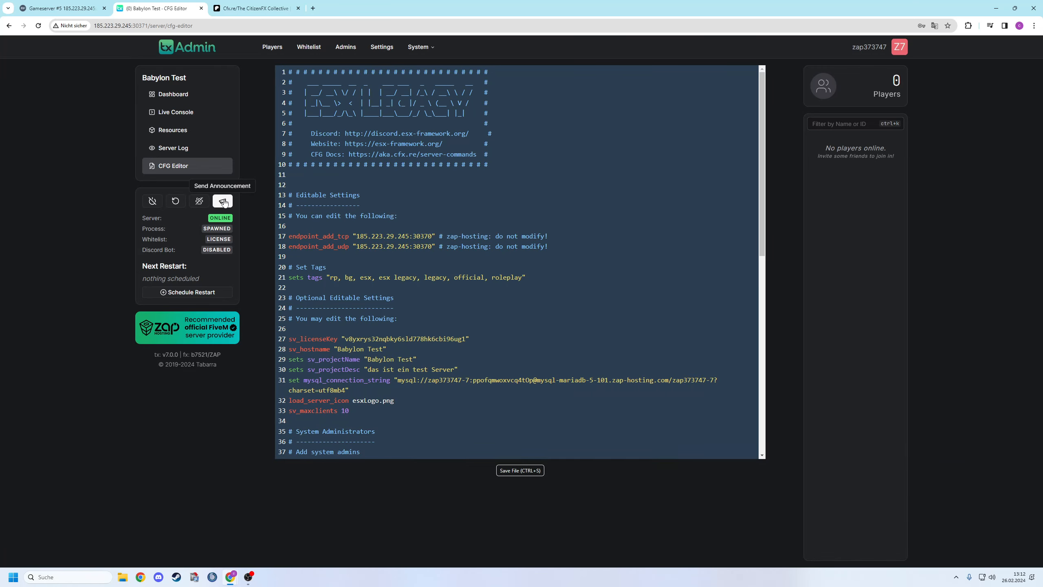
# - Send the announcement "test" to all players and check its entry in the live console
pyautogui.click(175, 112)
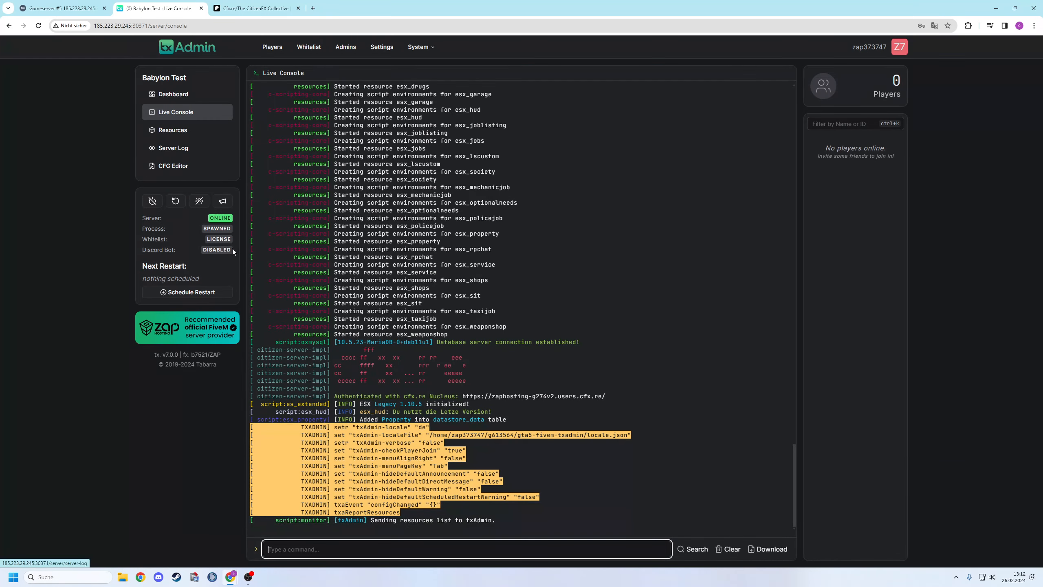
pyautogui.click(222, 202)
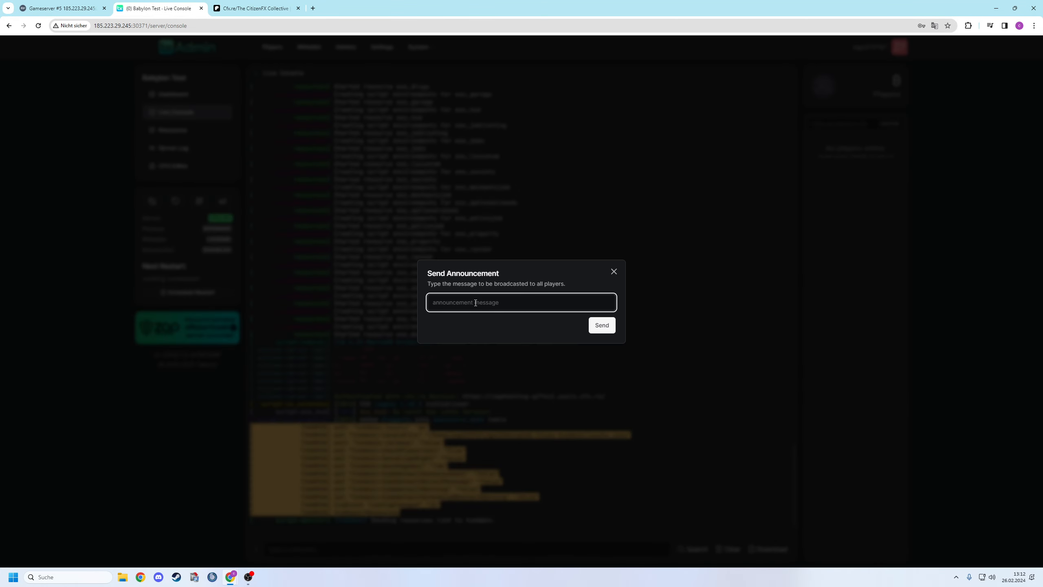
pyautogui.write('test')
pyautogui.click(598, 326)
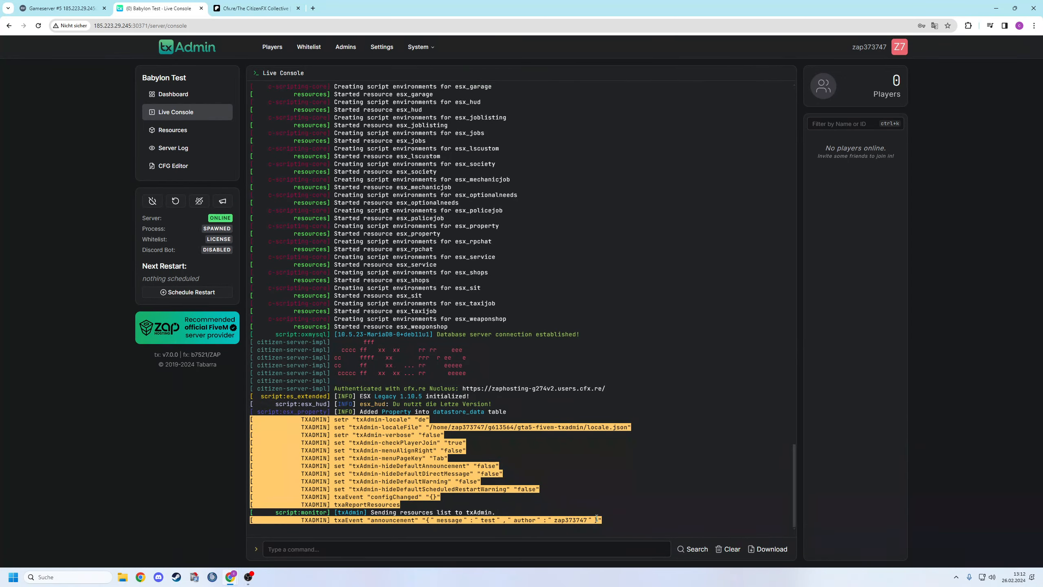
pyautogui.moveTo(600, 520); pyautogui.dragTo(370, 522)
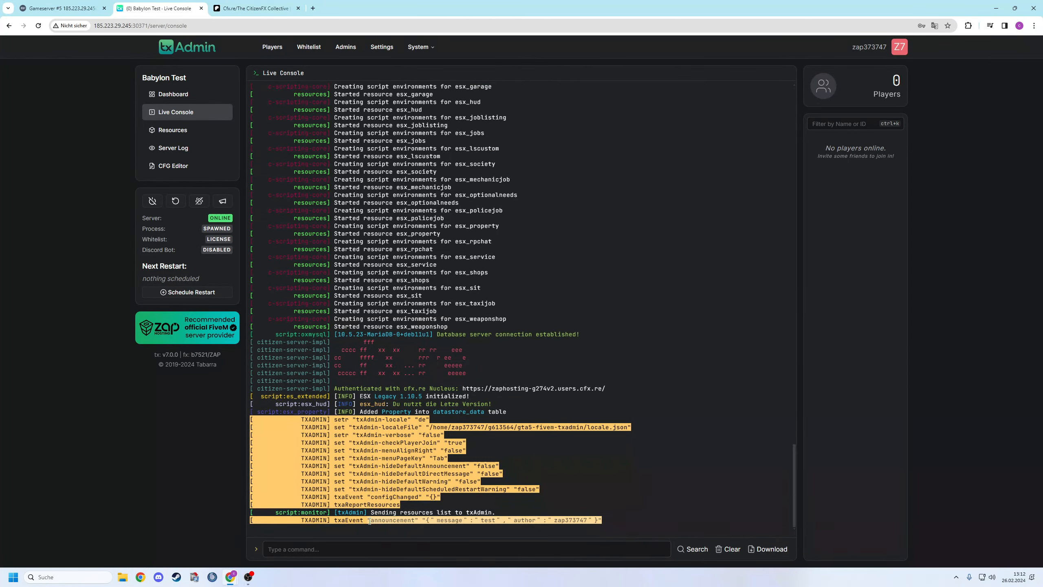
pyautogui.click(371, 522)
pyautogui.moveTo(485, 521); pyautogui.dragTo(496, 521)
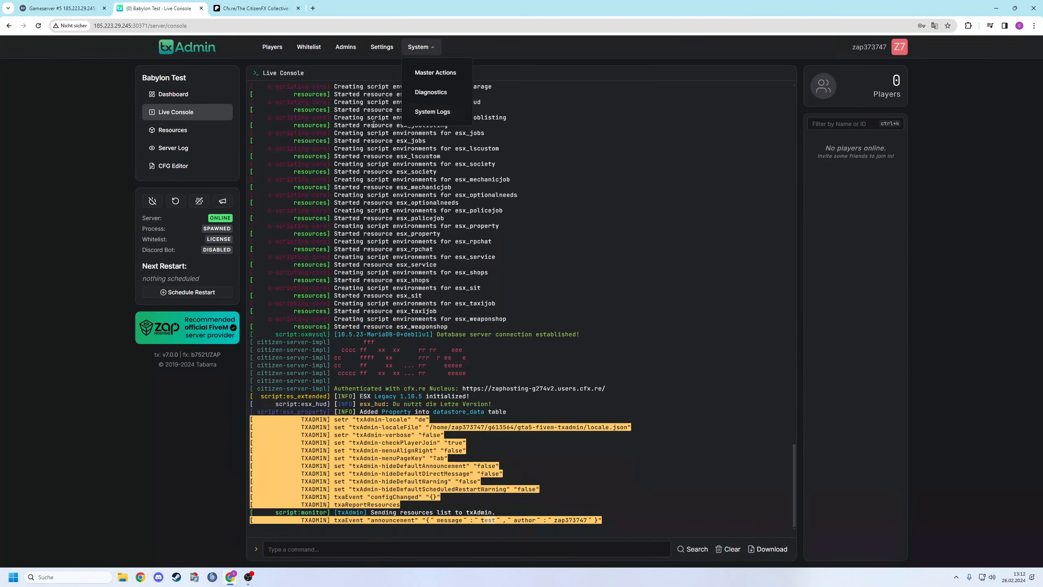
# - Open the whitelist page to view the whitelist requests and approvals pending join
pyautogui.click(313, 49)
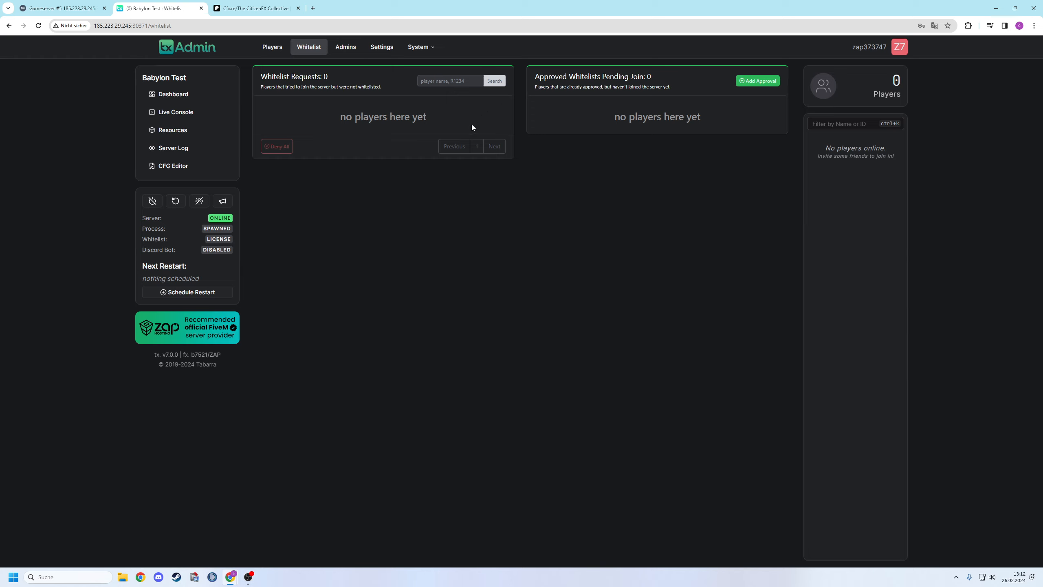
# - View the players page with its ban form and return to the server dashboard
pyautogui.click(272, 46)
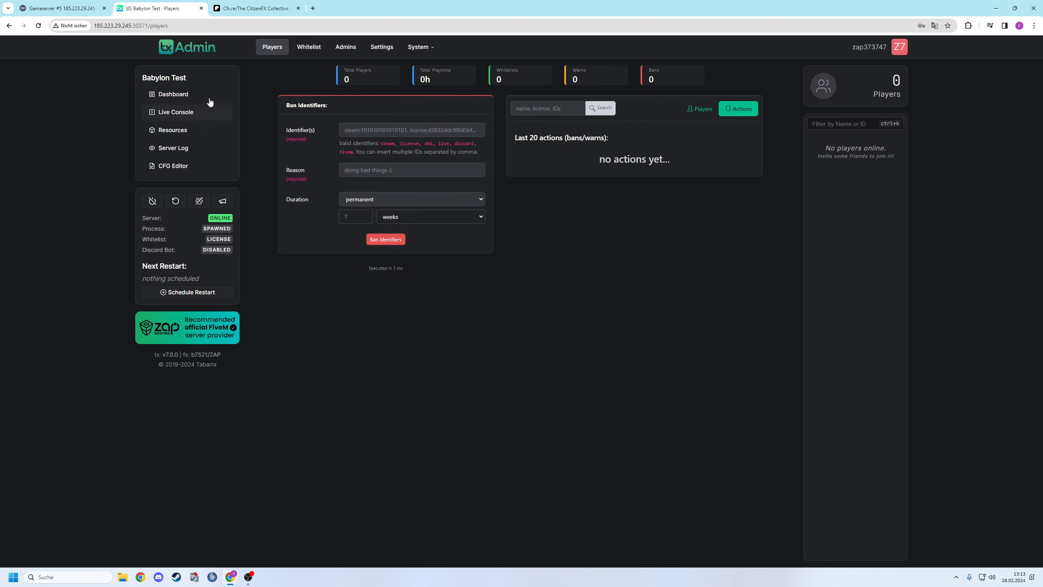
pyautogui.click(165, 94)
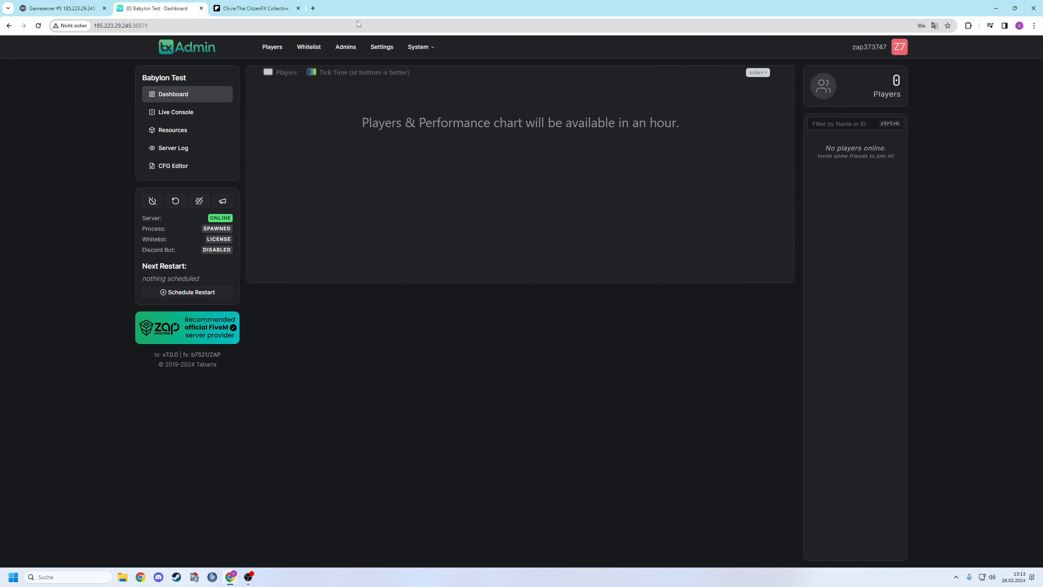
# - Copy the game server's IP address and port from the ZAP-Hosting overview and minimize the browser
pyautogui.click(61, 9)
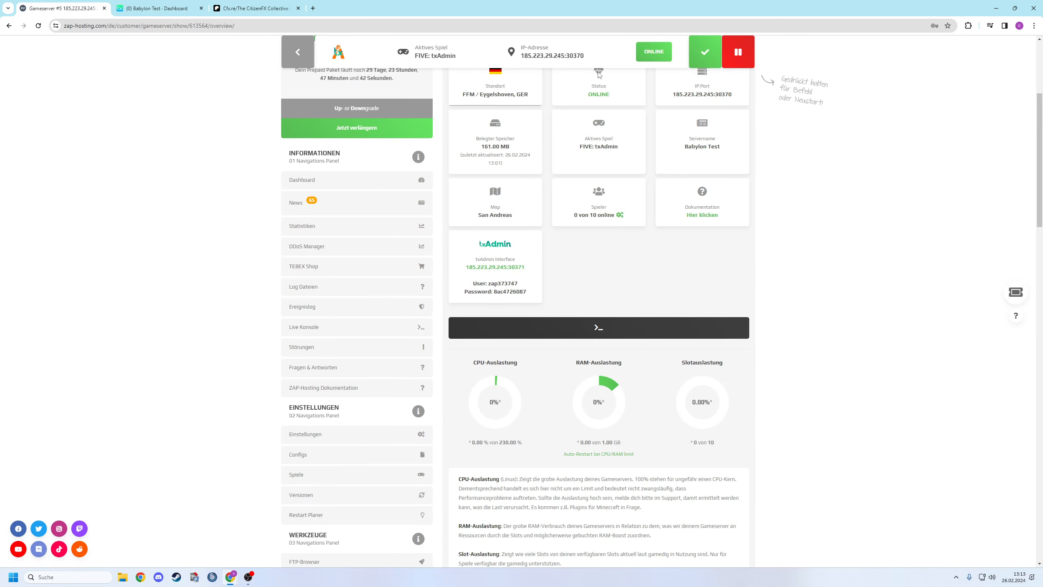
pyautogui.moveTo(587, 56); pyautogui.dragTo(522, 57)
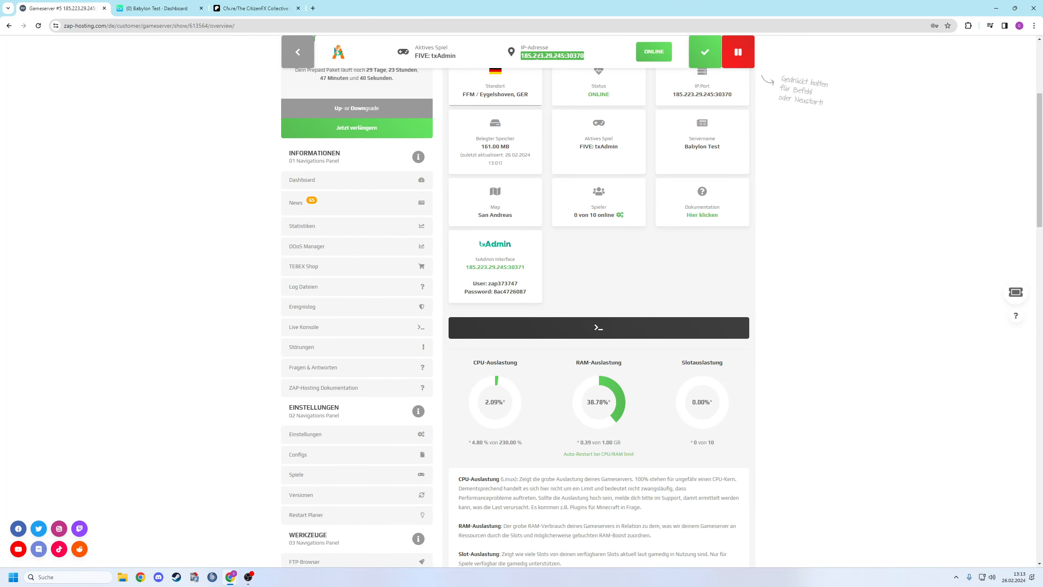
pyautogui.rightClick(538, 56)
pyautogui.click(550, 63)
pyautogui.click(999, 11)
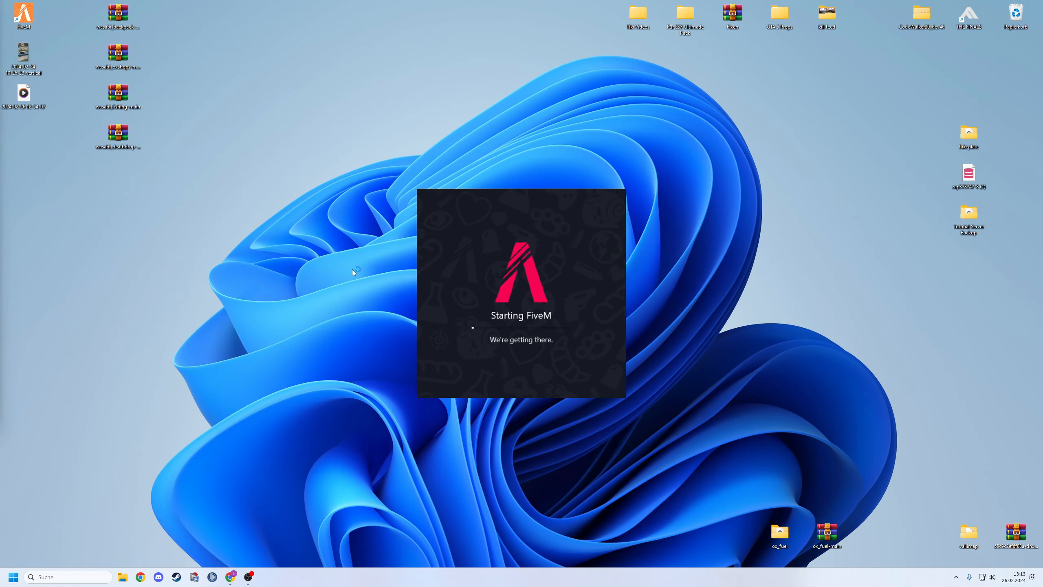
# - Connect to 185.223.29.245:30370 through the FiveM console, accepting the game restart and the local game data update
pyautogui.press('F8')
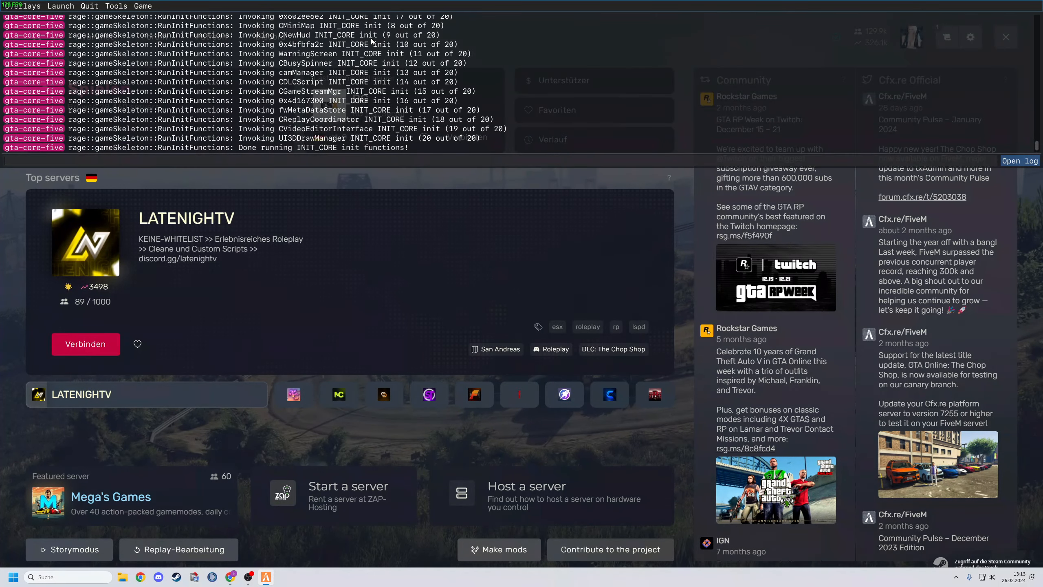
pyautogui.write('connect 185.223.29.245:30370')
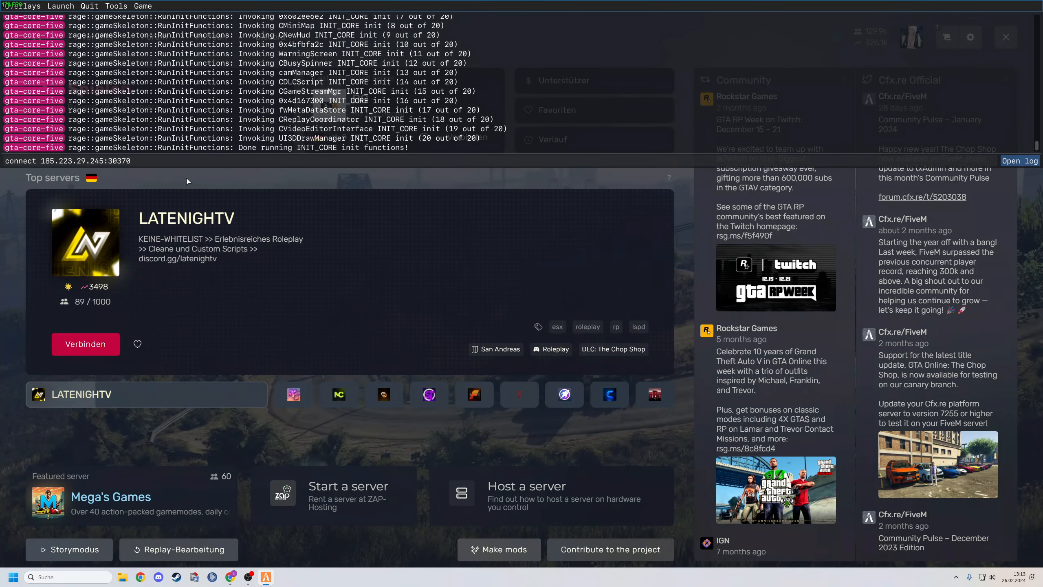
pyautogui.press('Return')
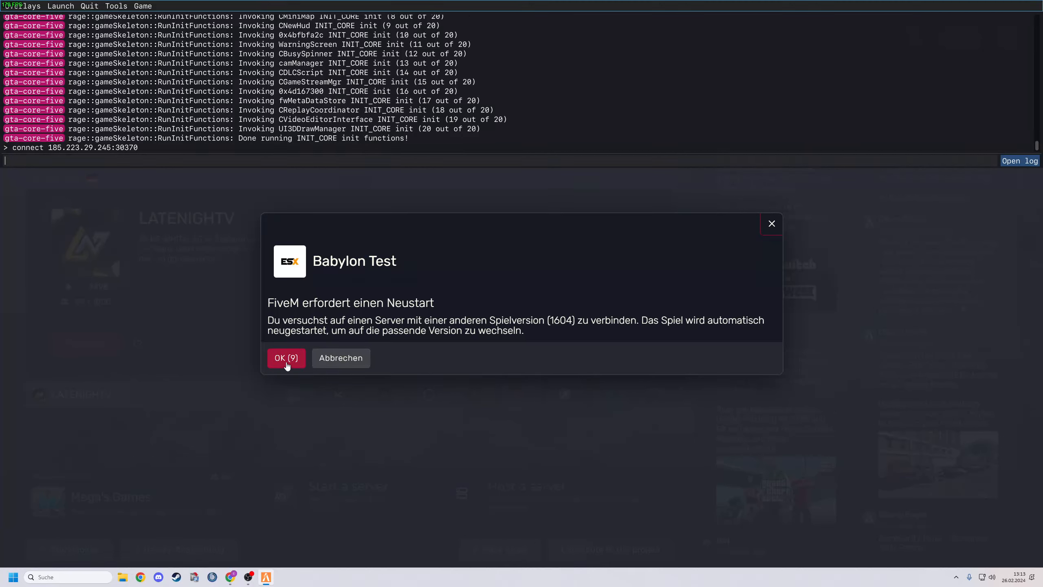
pyautogui.click(286, 365)
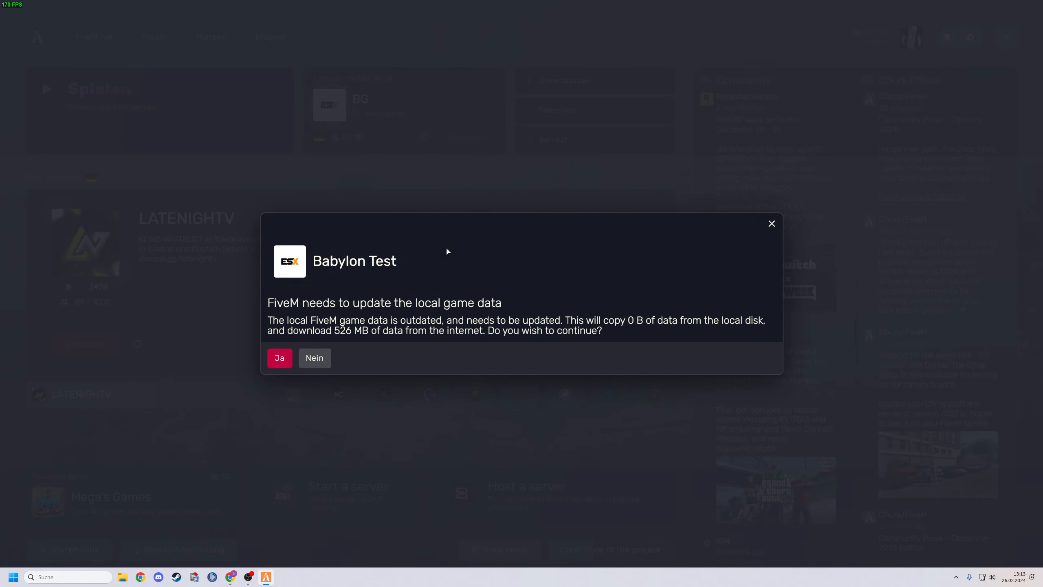
pyautogui.click(279, 358)
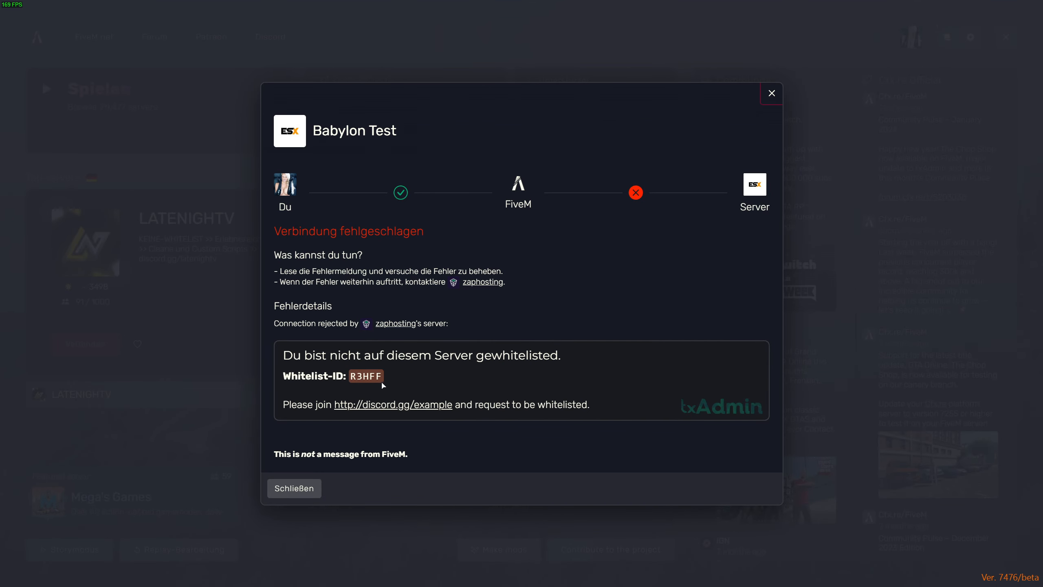
# - Check the whitelist ID and the Discord invite link in the connection rejection, and dismiss the message
pyautogui.moveTo(379, 376); pyautogui.dragTo(351, 377)
pyautogui.click(409, 379)
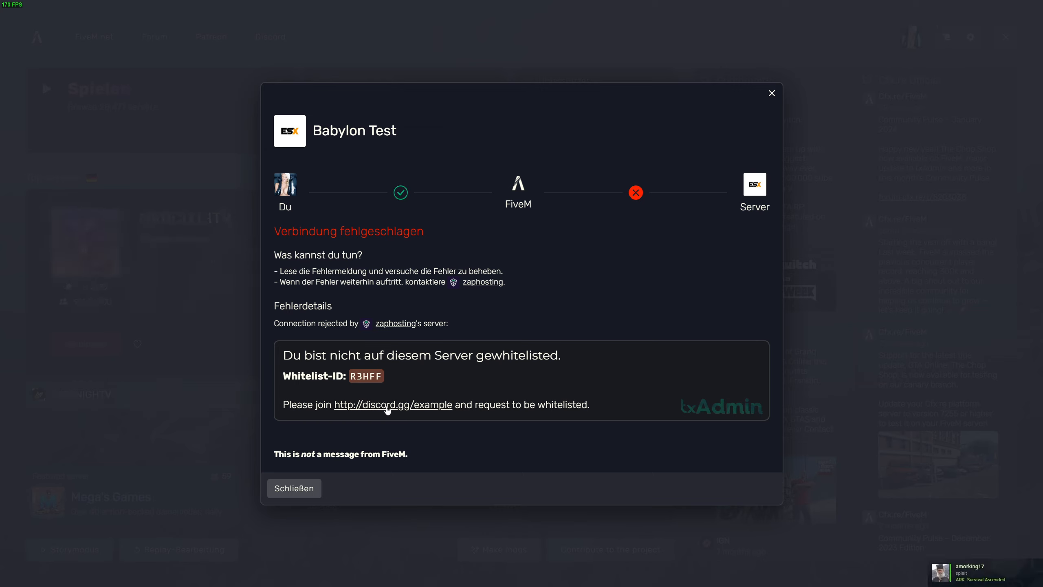
pyautogui.click(415, 408)
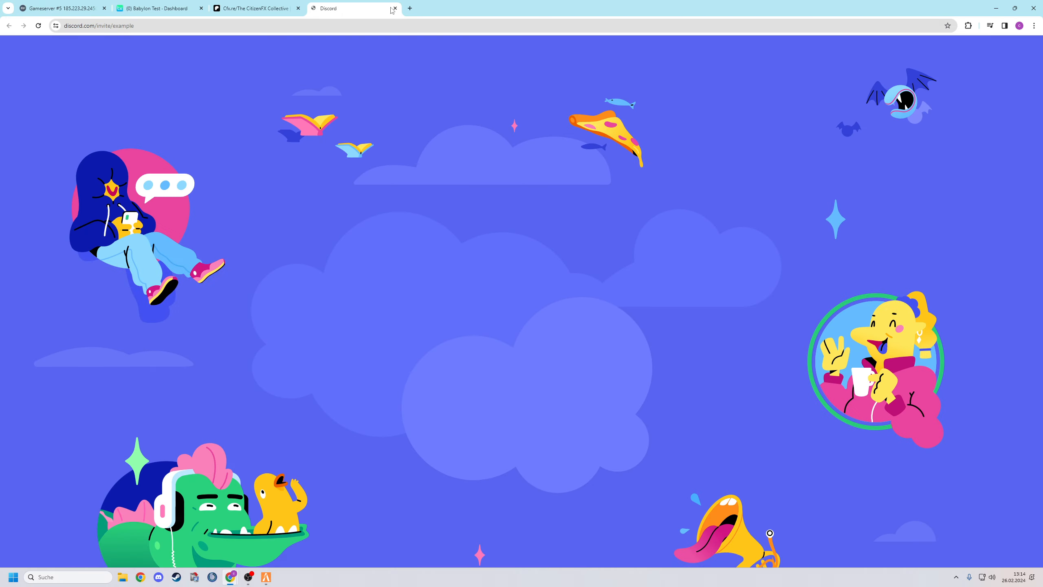
pyautogui.click(396, 8)
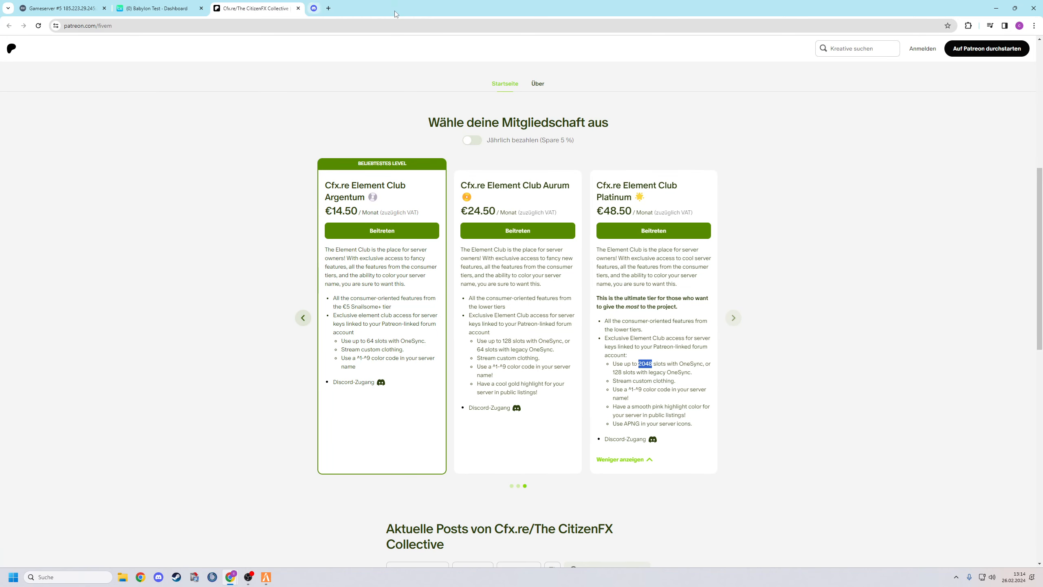
pyautogui.click(990, 8)
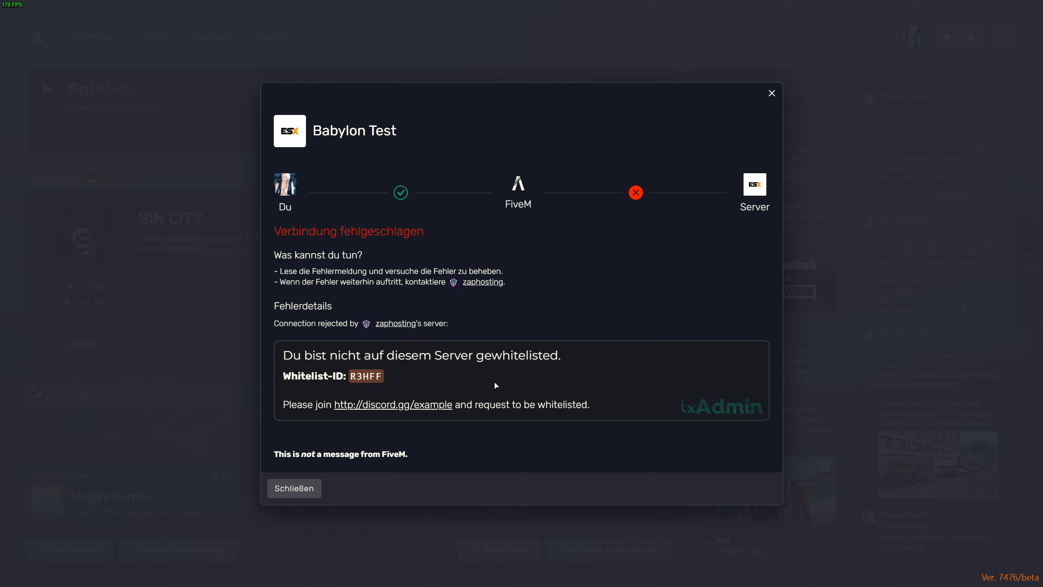
pyautogui.click(303, 489)
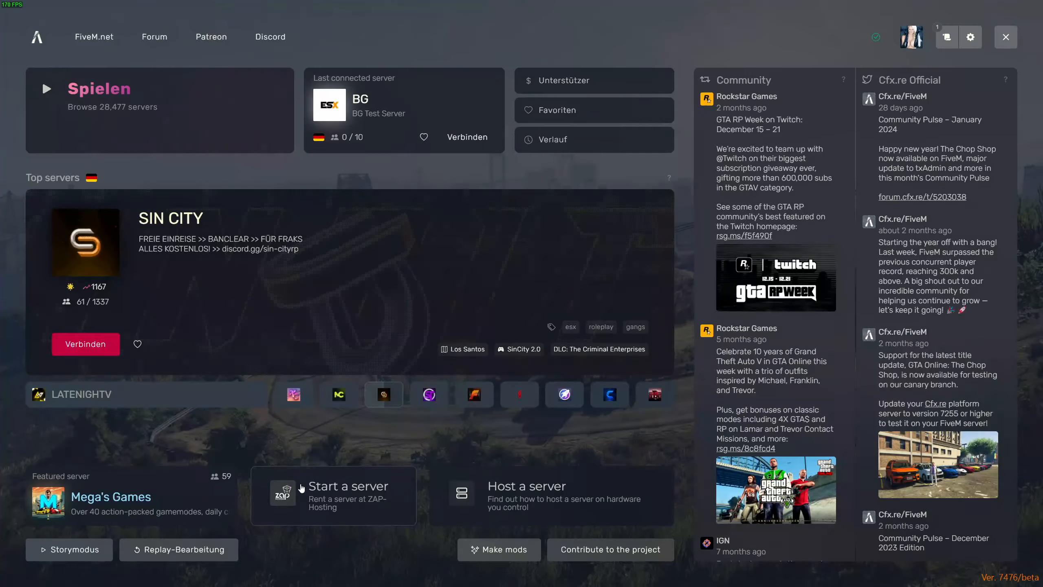
# - Switch back to txAdmin in the browser and approve the player's whitelist request
pyautogui.press('super')
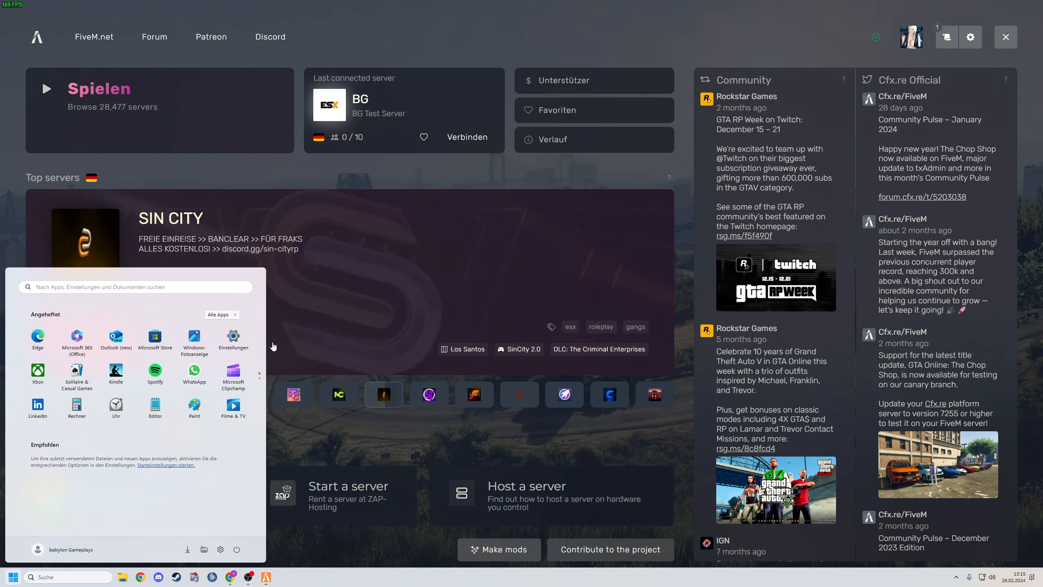
pyautogui.moveTo(232, 578)
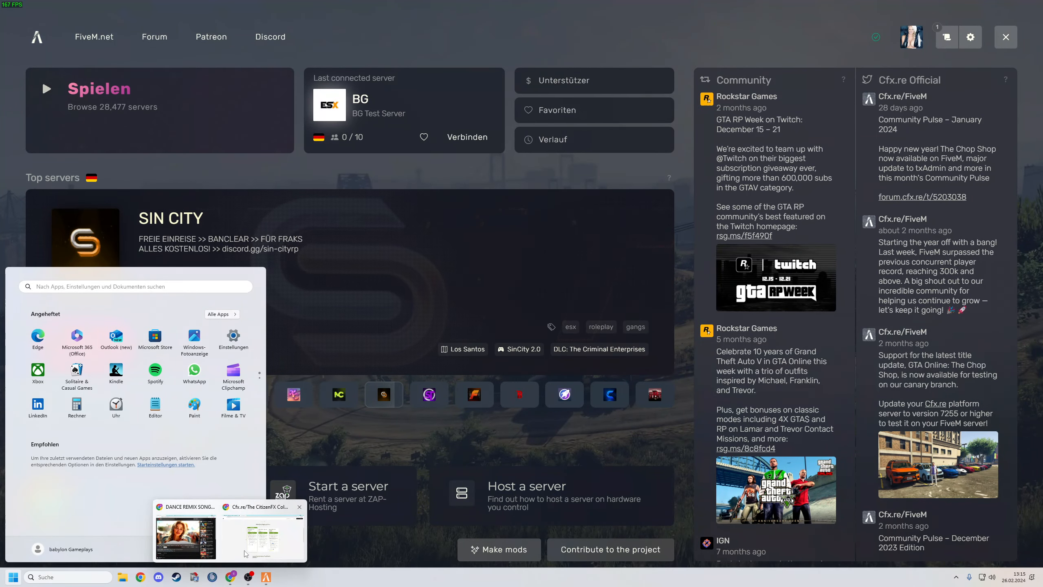
pyautogui.click(263, 534)
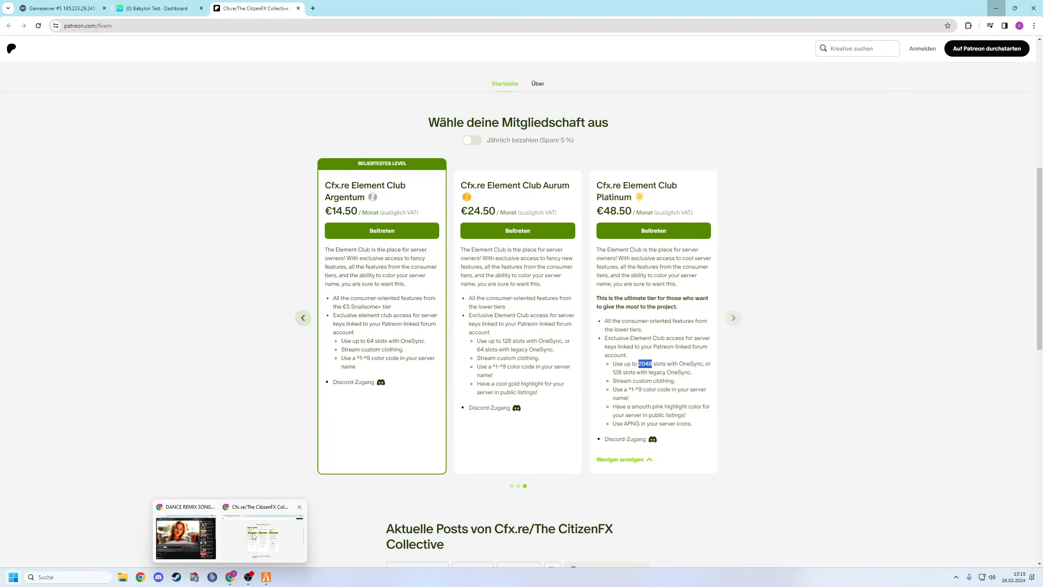
pyautogui.click(166, 9)
pyautogui.click(307, 46)
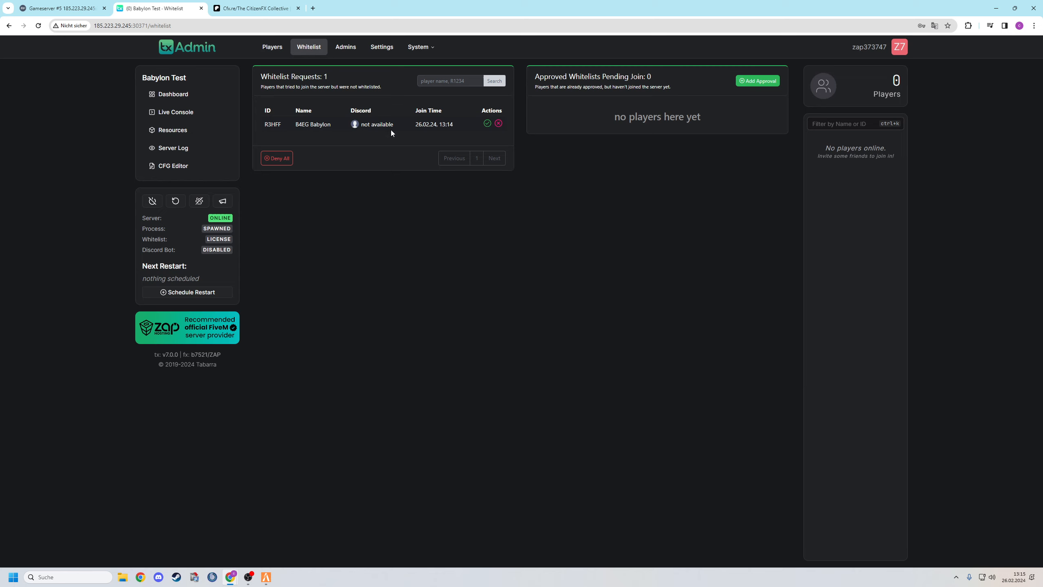
pyautogui.click(487, 124)
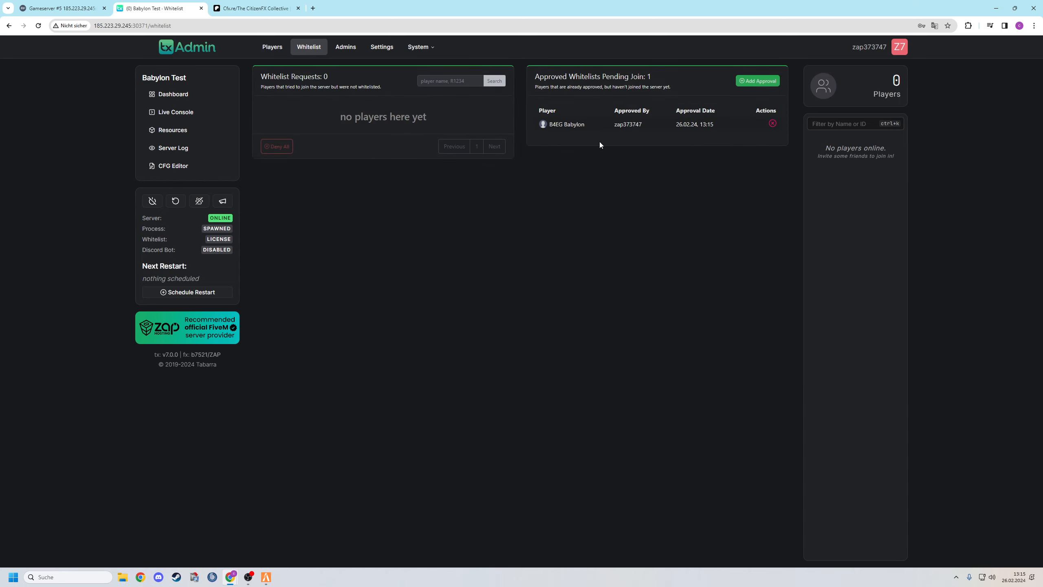
# - Return to FiveM and connect to 185.223.29.245:30370 again through the console, closing the console when done
pyautogui.click(996, 8)
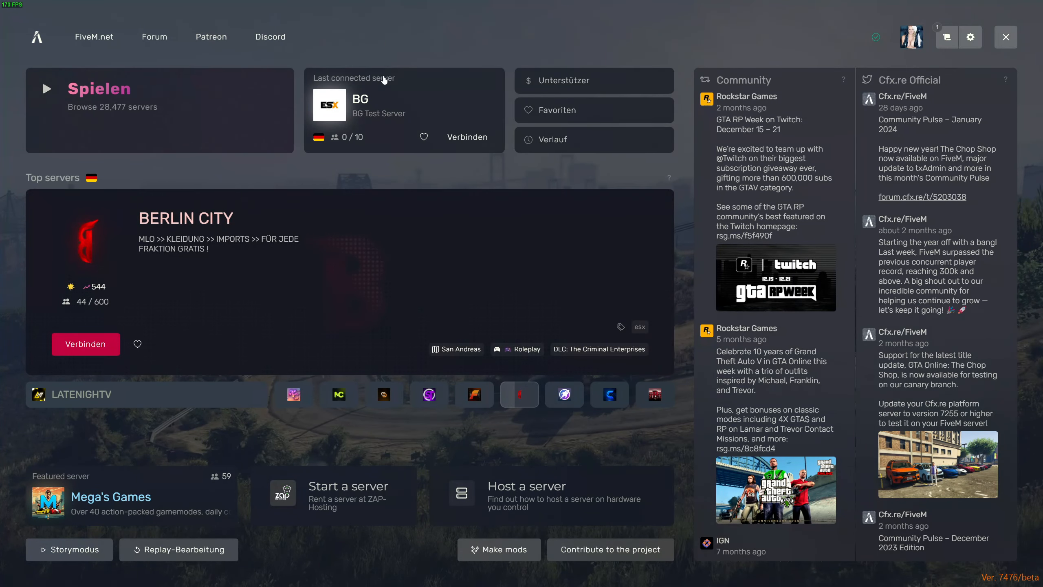
pyautogui.press('F8')
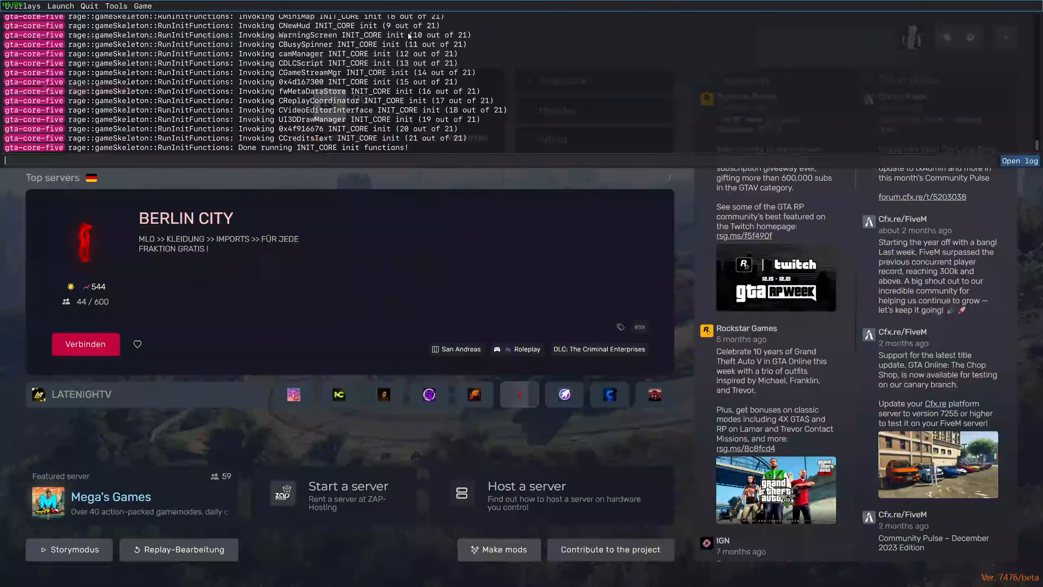
pyautogui.write('connect')
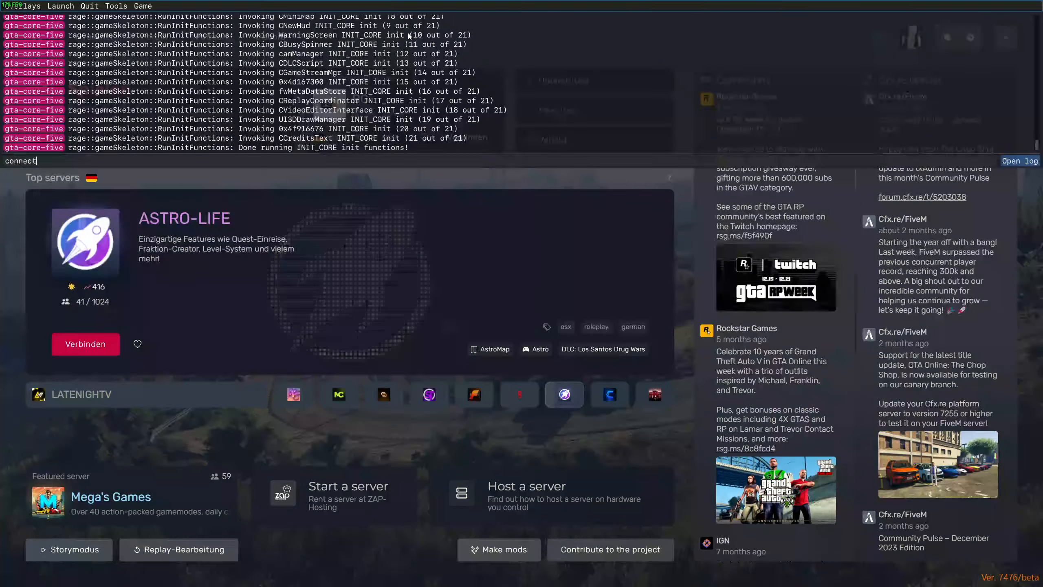
pyautogui.hotkey('ctrl', 'v')
pyautogui.press('Return')
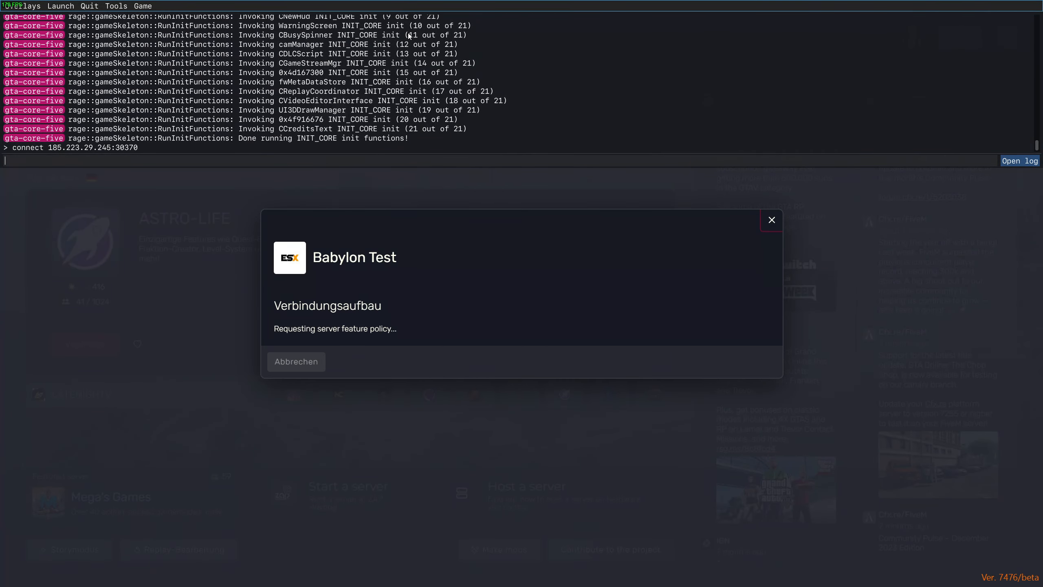
pyautogui.press('F8')
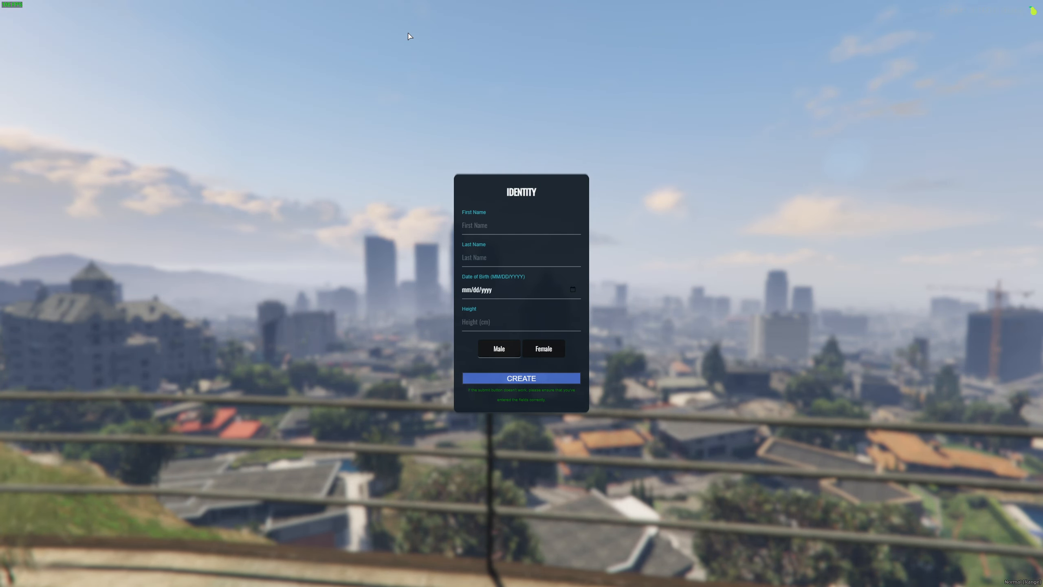
# - Enter the character's first and last name in the identity form
pyautogui.click(499, 224)
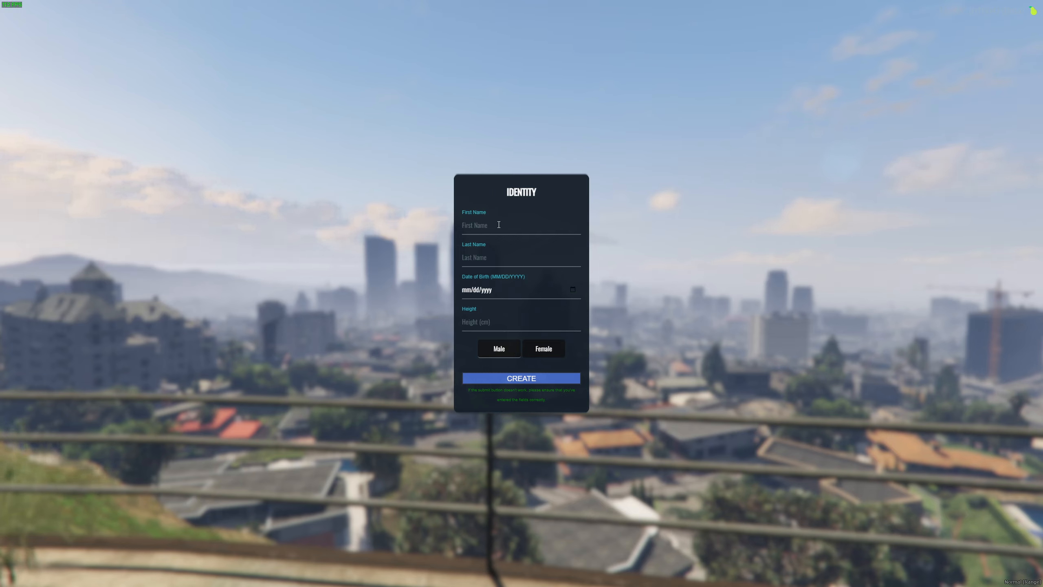
pyautogui.write('Babylon')
pyautogui.click(487, 256)
pyautogui.write('Ga')
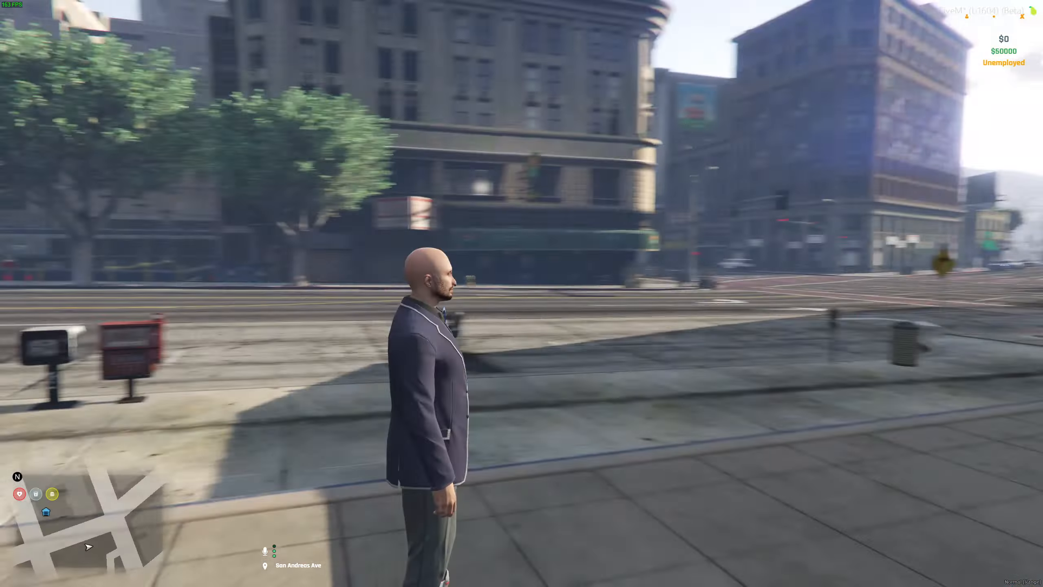
# - Run the character a short way along the street and examine the shops, garages and clothing store on the in-game map
pyautogui.press('w')
pyautogui.press('shift')
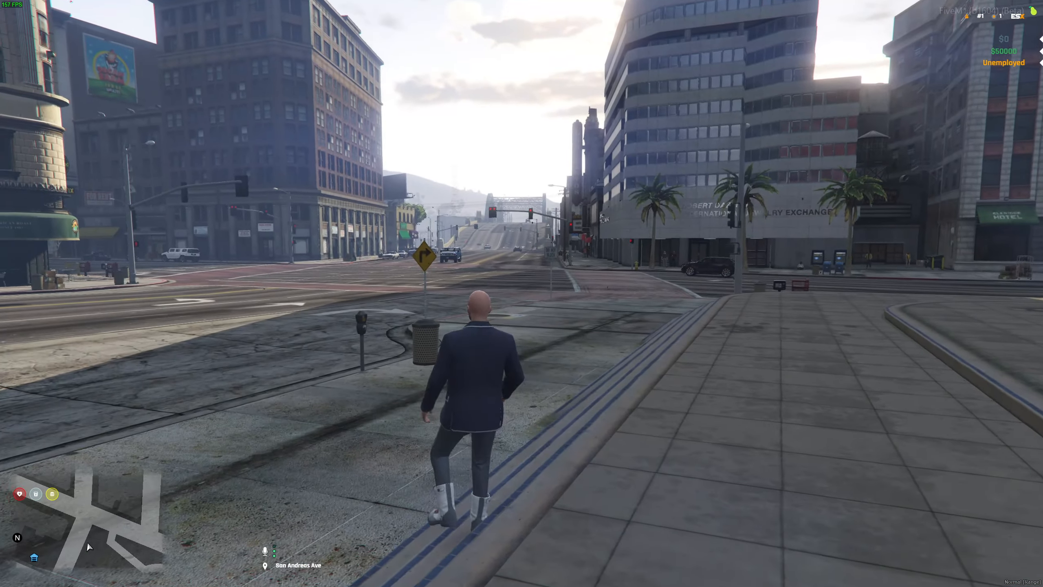
pyautogui.press('Escape')
pyautogui.click(524, 300)
pyautogui.scroll(-5, 562, 237)
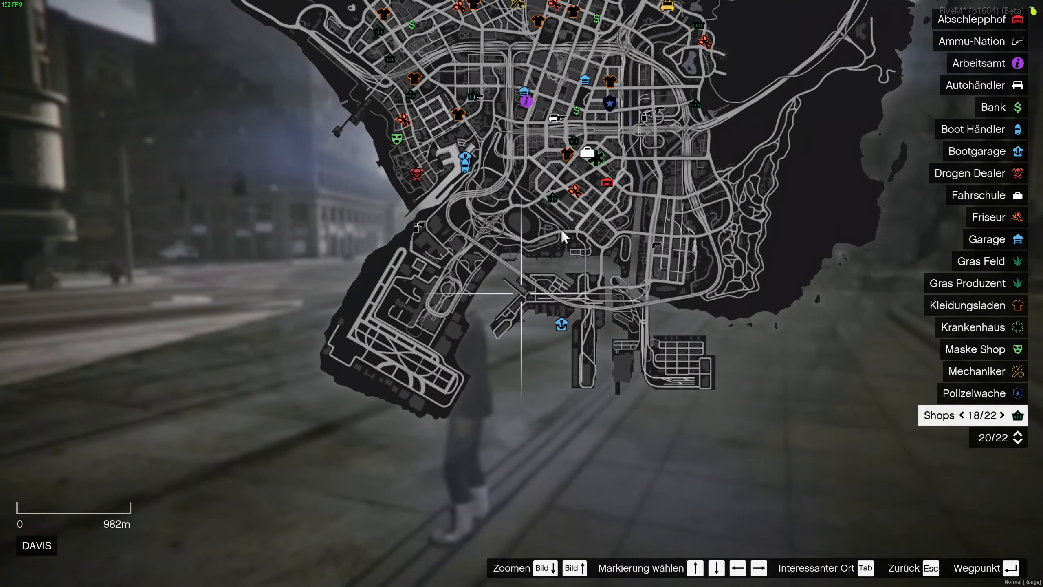
pyautogui.moveTo(605, 285); pyautogui.dragTo(617, 424)
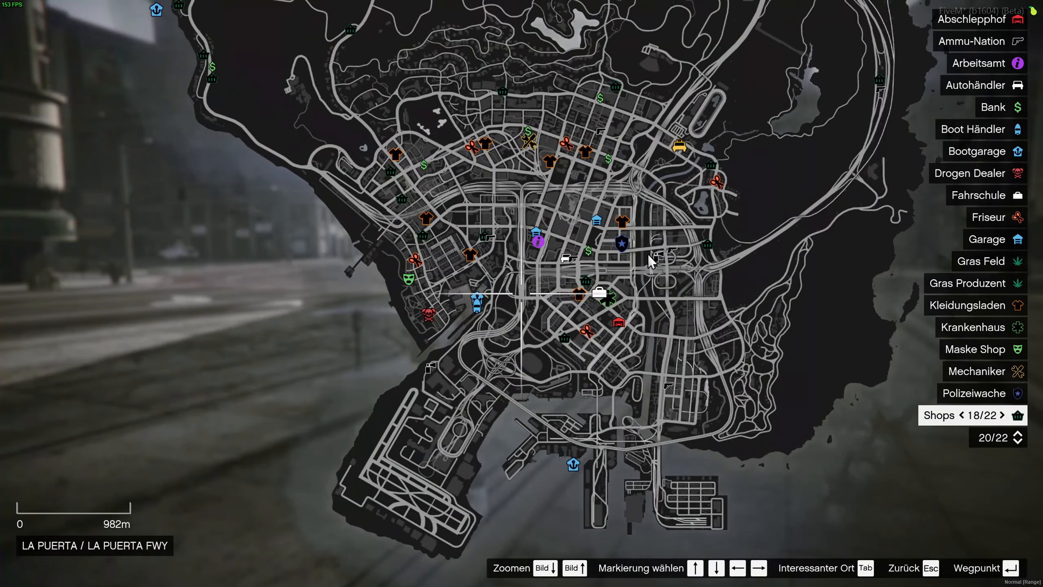
pyautogui.moveTo(649, 258); pyautogui.dragTo(608, 446)
pyautogui.moveTo(608, 189); pyautogui.dragTo(571, 356)
pyautogui.moveTo(583, 96); pyautogui.dragTo(523, 370)
pyautogui.moveTo(516, 168); pyautogui.dragTo(508, 455)
pyautogui.moveTo(415, 575); pyautogui.dragTo(491, 136)
pyautogui.moveTo(499, 403); pyautogui.dragTo(497, 132)
pyautogui.moveTo(501, 406); pyautogui.dragTo(512, 172)
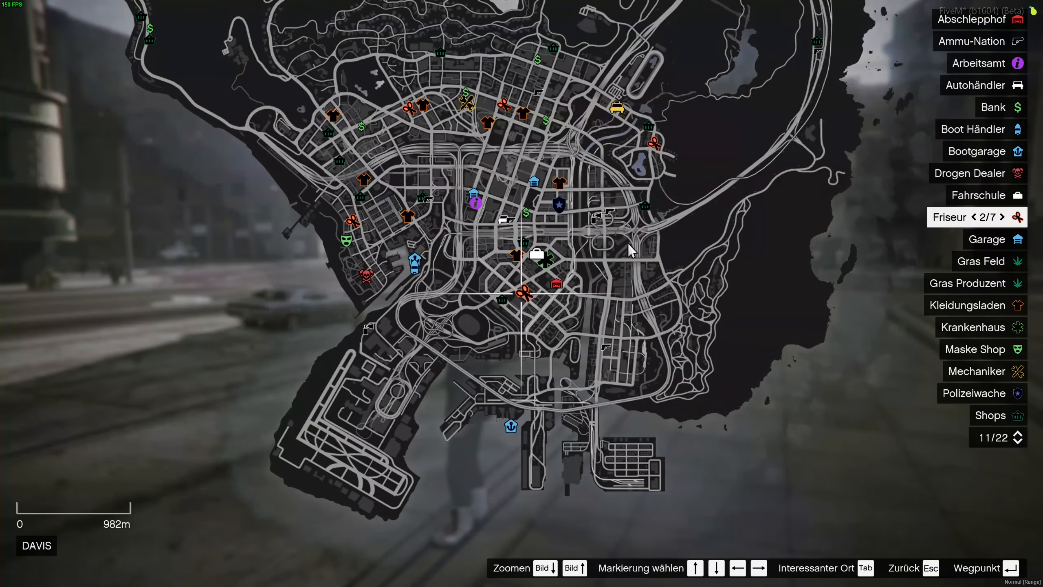
pyautogui.moveTo(642, 147); pyautogui.dragTo(615, 253)
pyautogui.scroll(3, 615, 257)
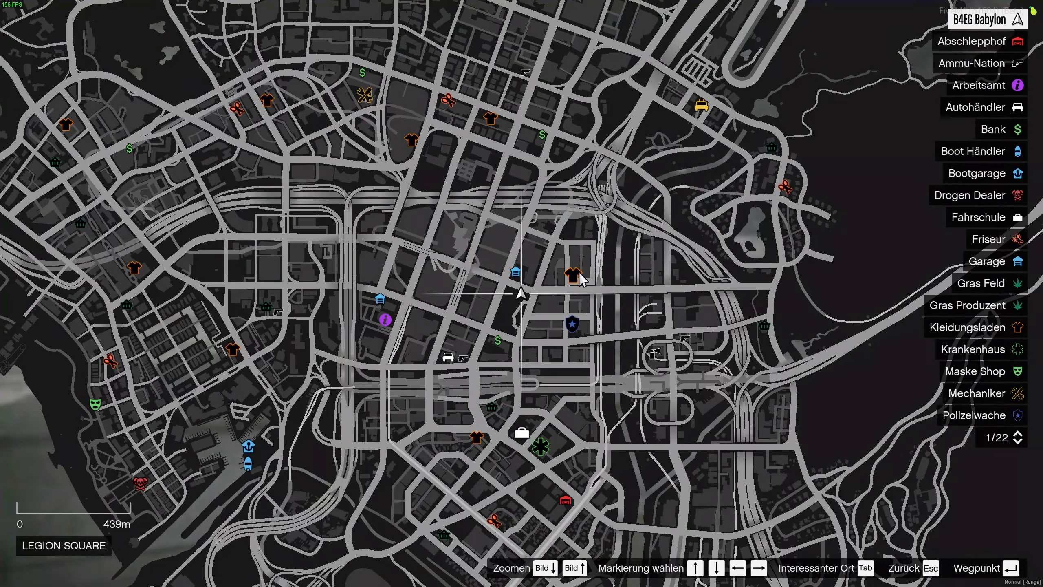
pyautogui.click(570, 276)
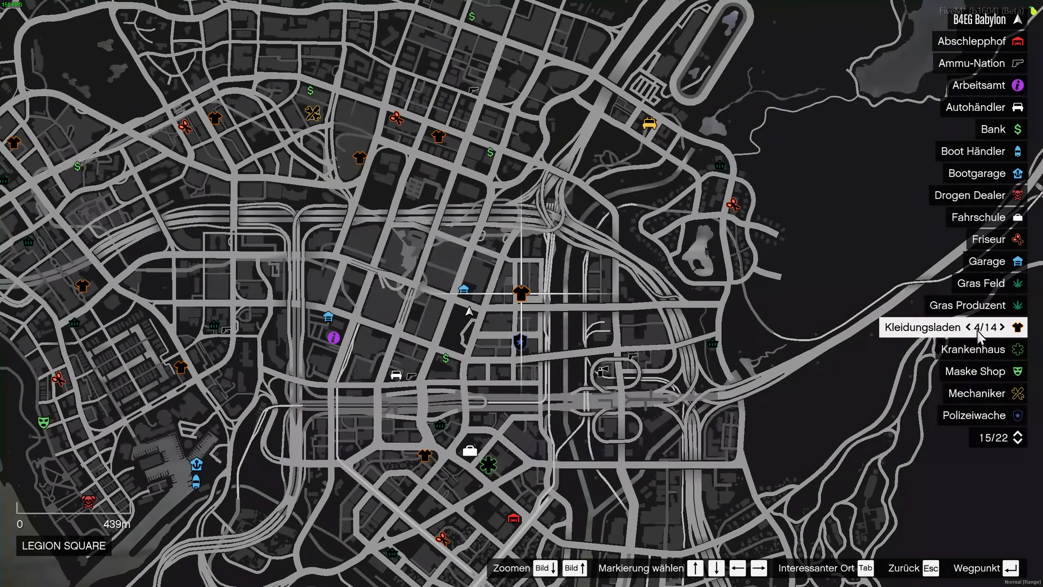
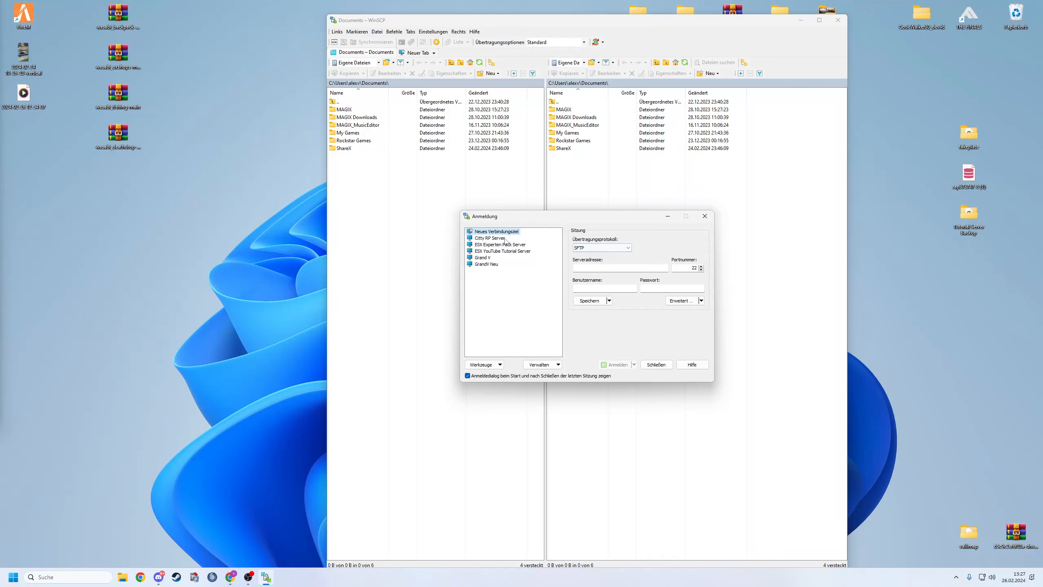
pyautogui.click(597, 247)
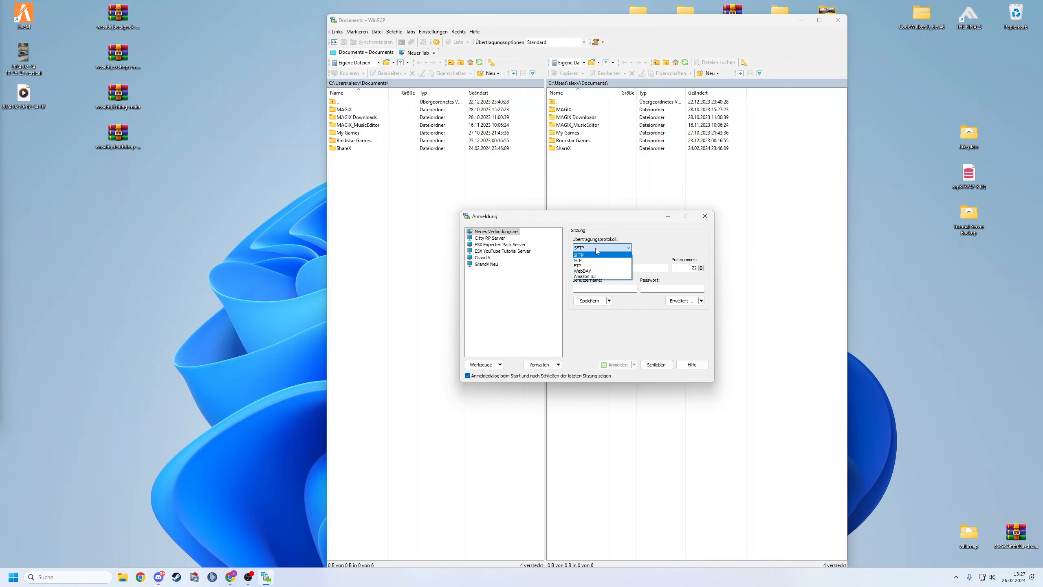
pyautogui.click(591, 266)
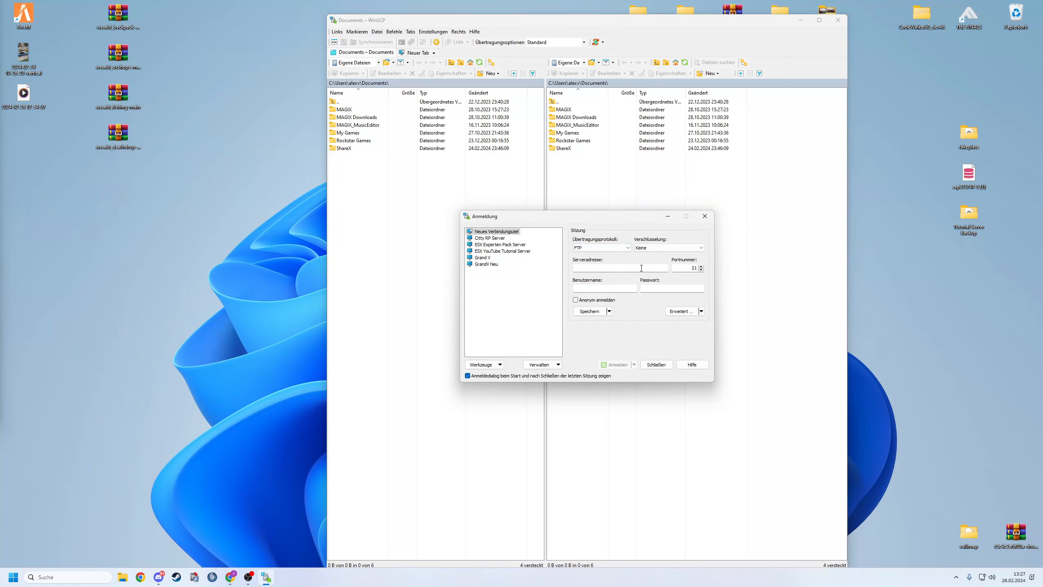
pyautogui.doubleClick(686, 267)
pyautogui.click(599, 249)
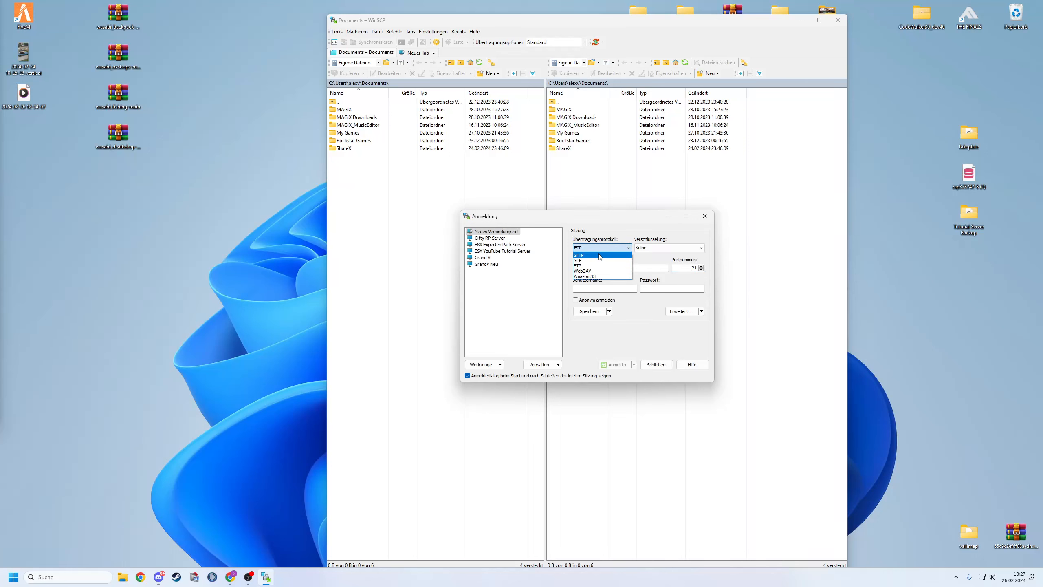
pyautogui.click(592, 254)
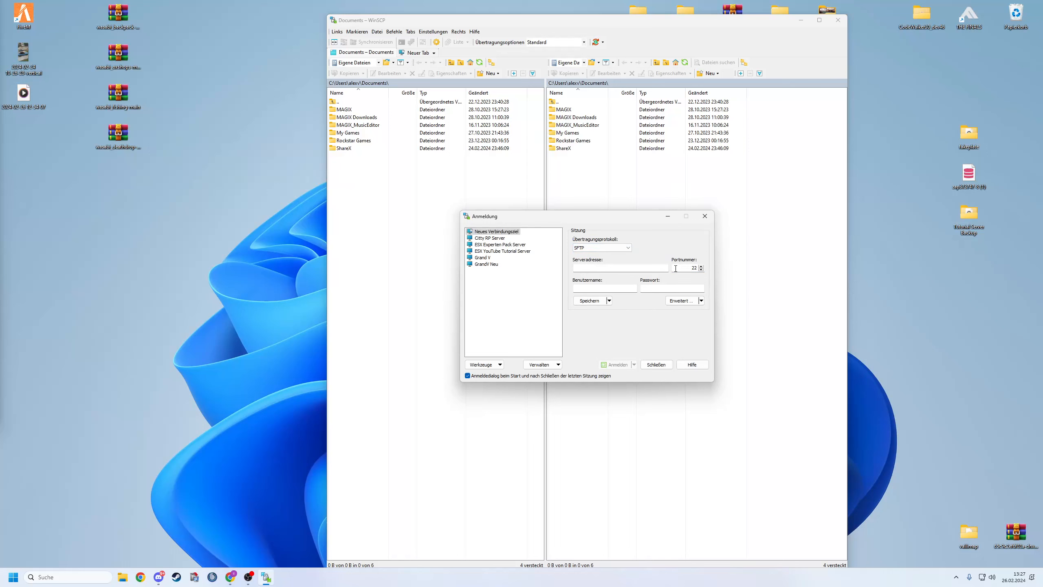
# - Set the new connection's transfer protocol to FTP and begin editing its server address
pyautogui.click(584, 248)
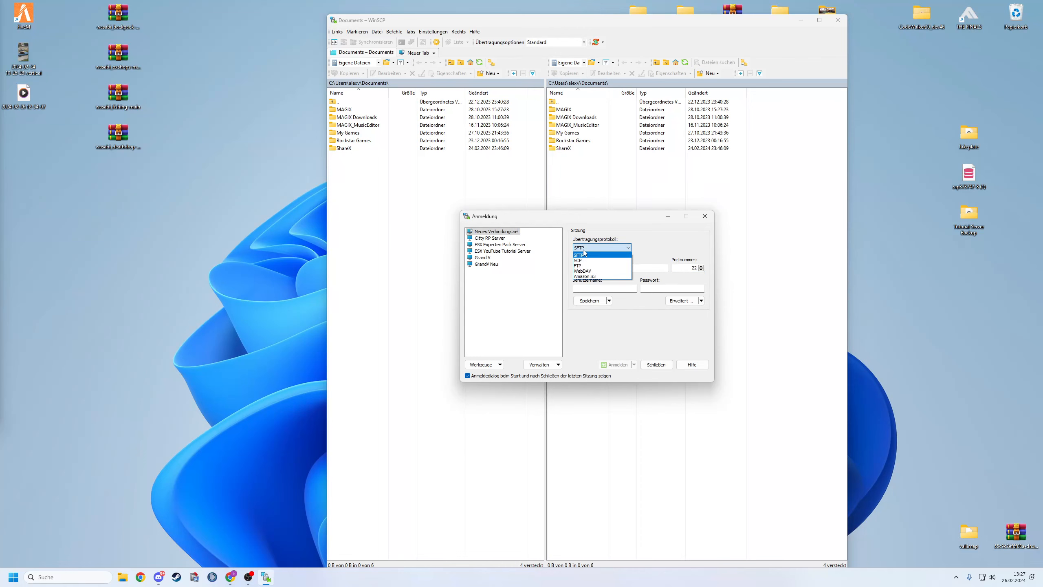
pyautogui.click(589, 266)
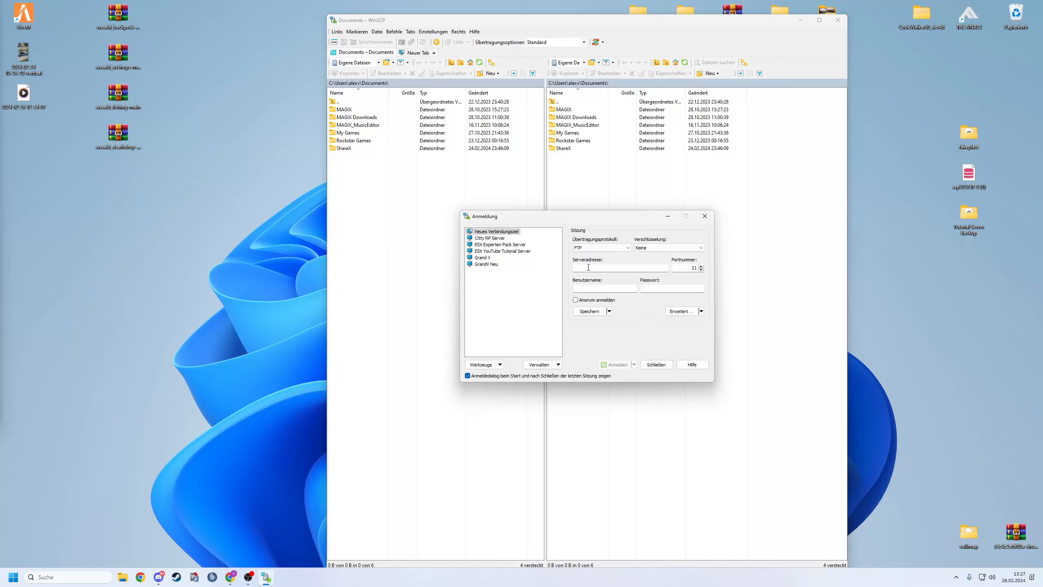
pyautogui.click(589, 267)
# - Switch to ZAP-Hosting in the browser and open the game server's FTP-Browser page through its dashboard
pyautogui.moveTo(231, 577)
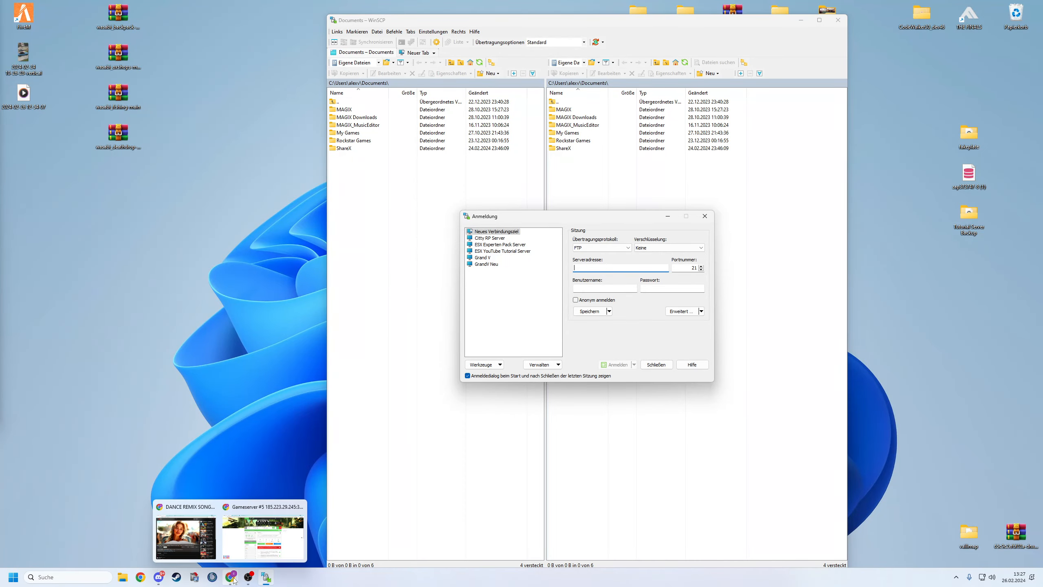
pyautogui.click(262, 534)
pyautogui.scroll(-5, 288, 308)
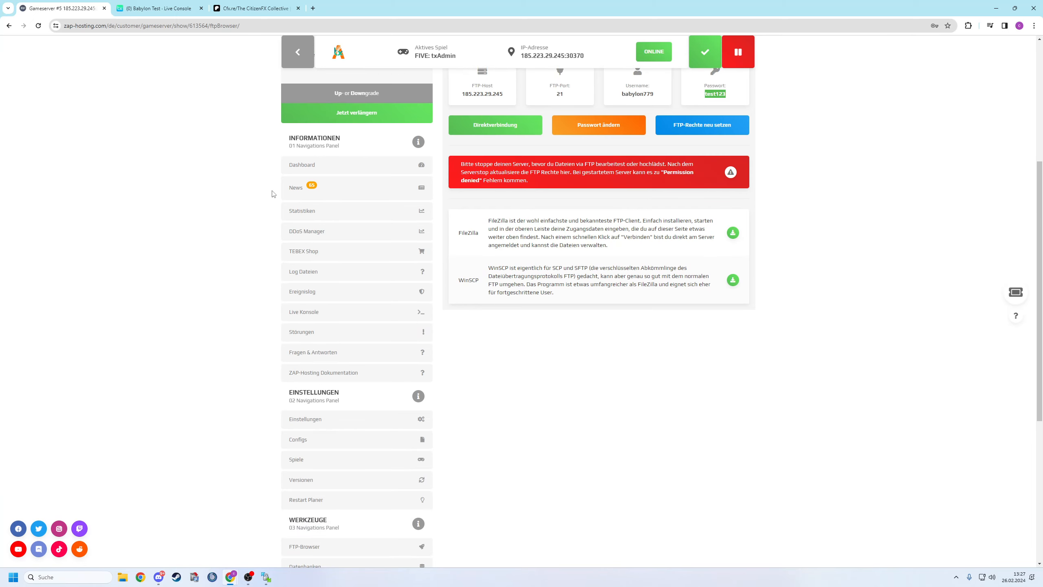
pyautogui.click(304, 165)
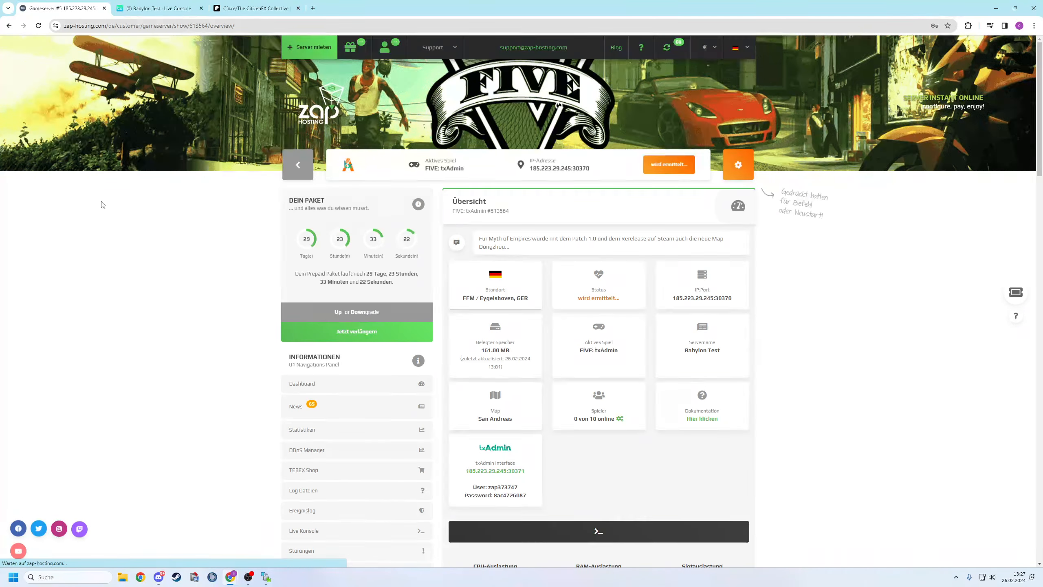
pyautogui.scroll(-10, 226, 240)
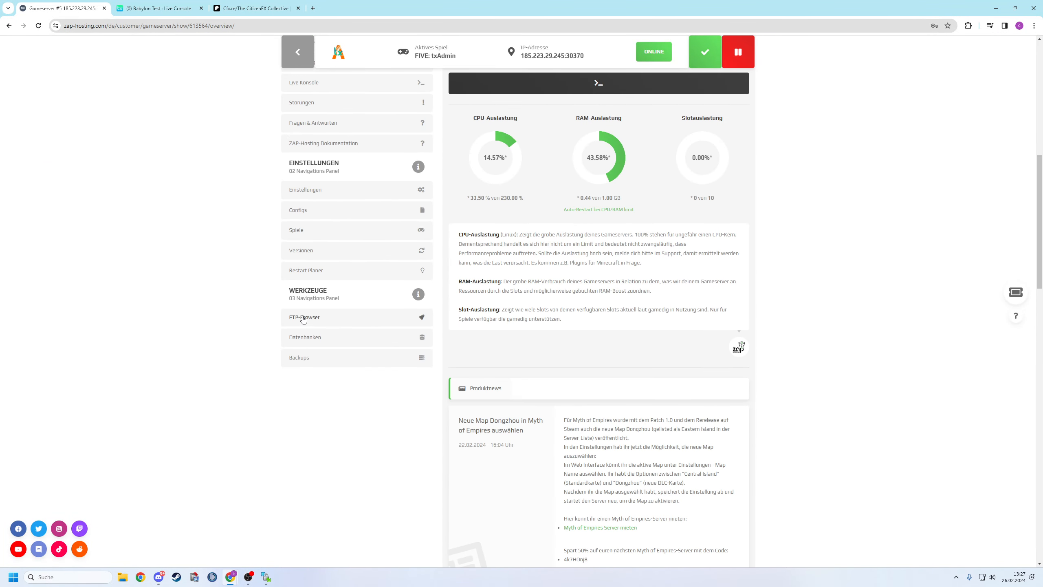
pyautogui.click(304, 318)
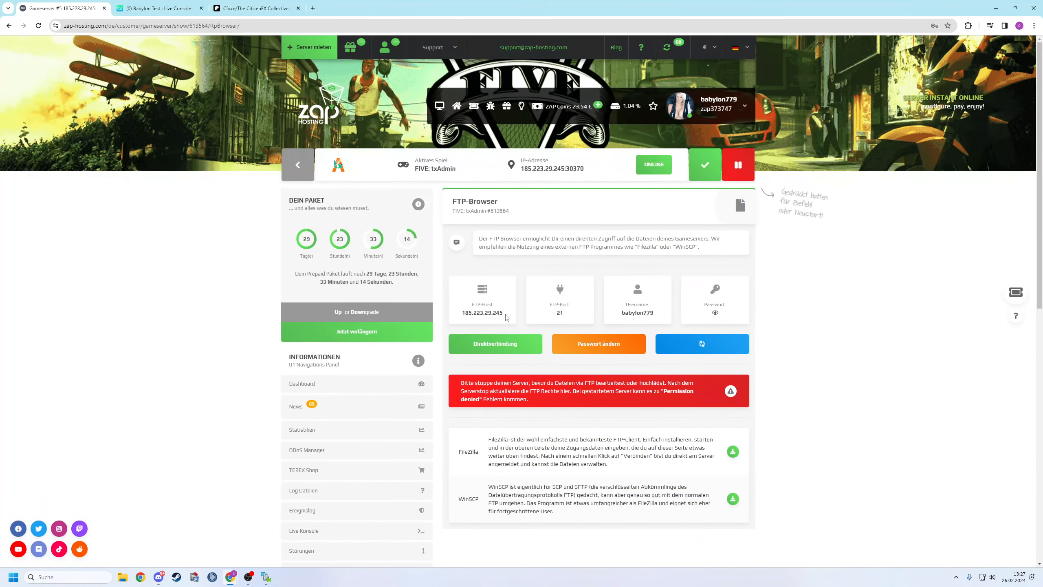
# - Copy the FTP host 185.223.29.245 and enter it as the server address in the WinSCP login
pyautogui.moveTo(503, 313); pyautogui.dragTo(460, 313)
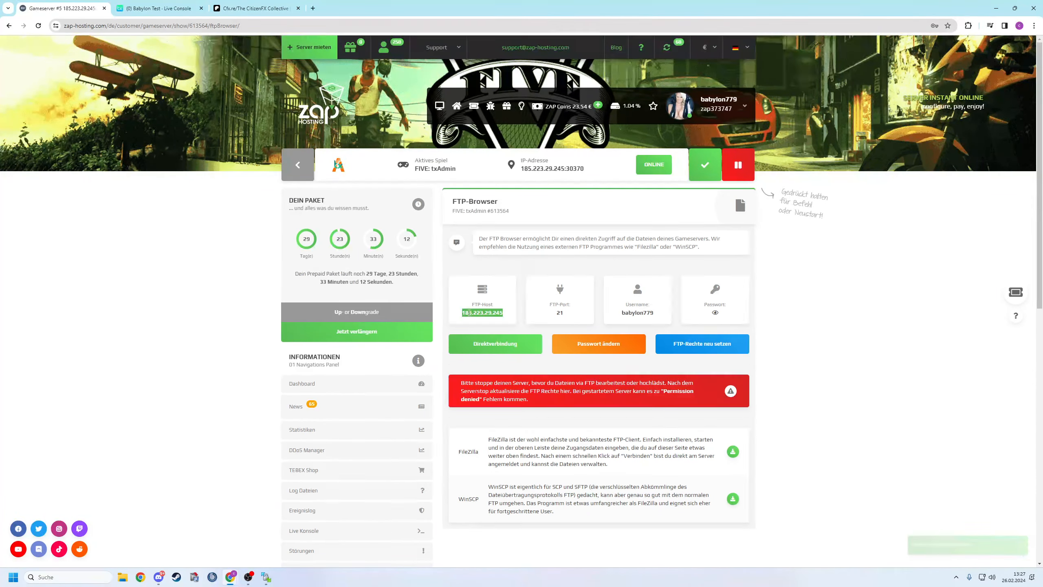
pyautogui.rightClick(481, 321)
pyautogui.click(481, 321)
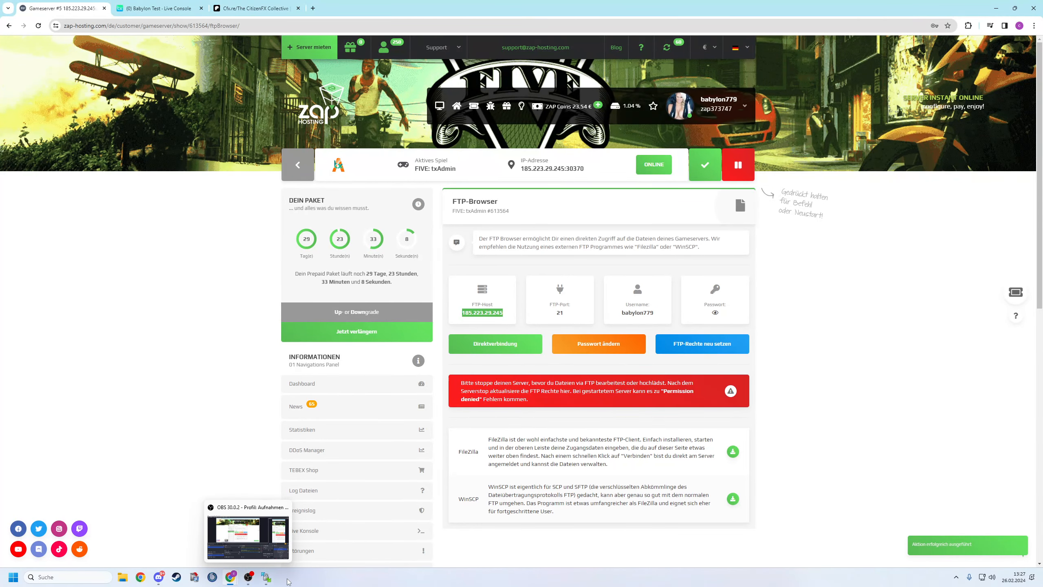
pyautogui.click(263, 579)
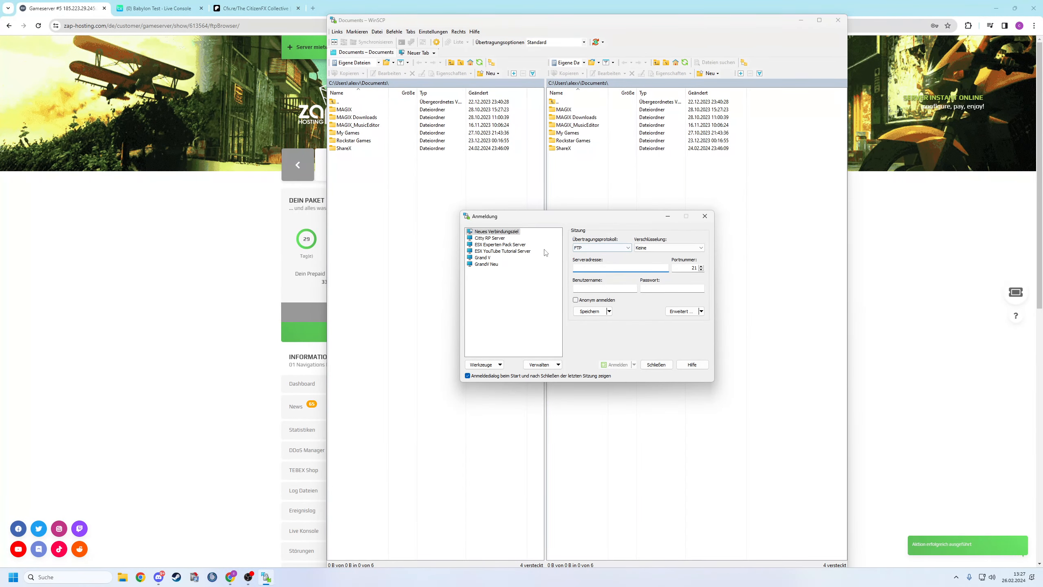
pyautogui.hotkey('ctrl', 'v')
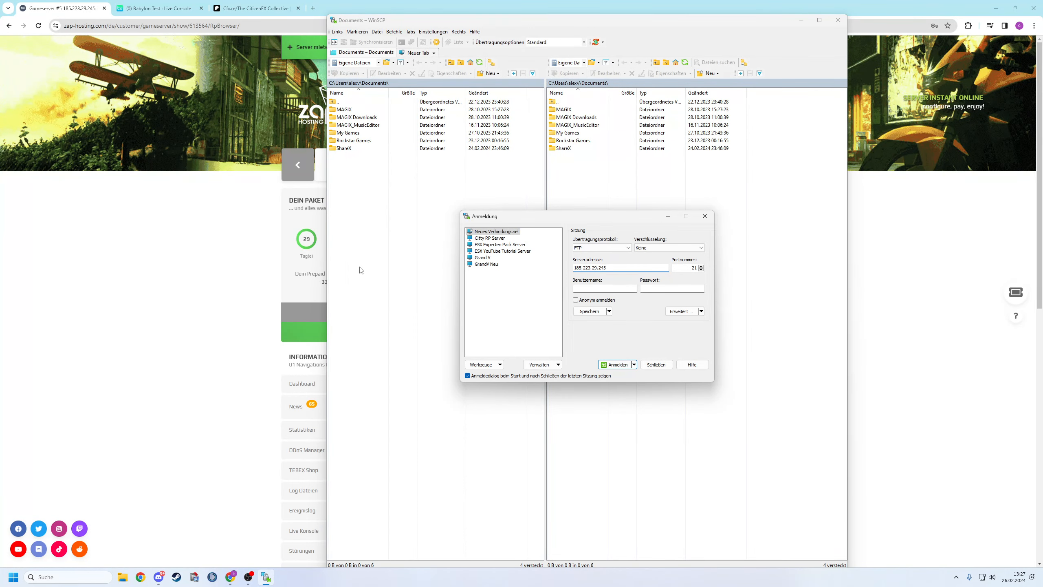
# - Copy the FTP username from the ZAP-Hosting page into the username field of the WinSCP login
pyautogui.click(226, 255)
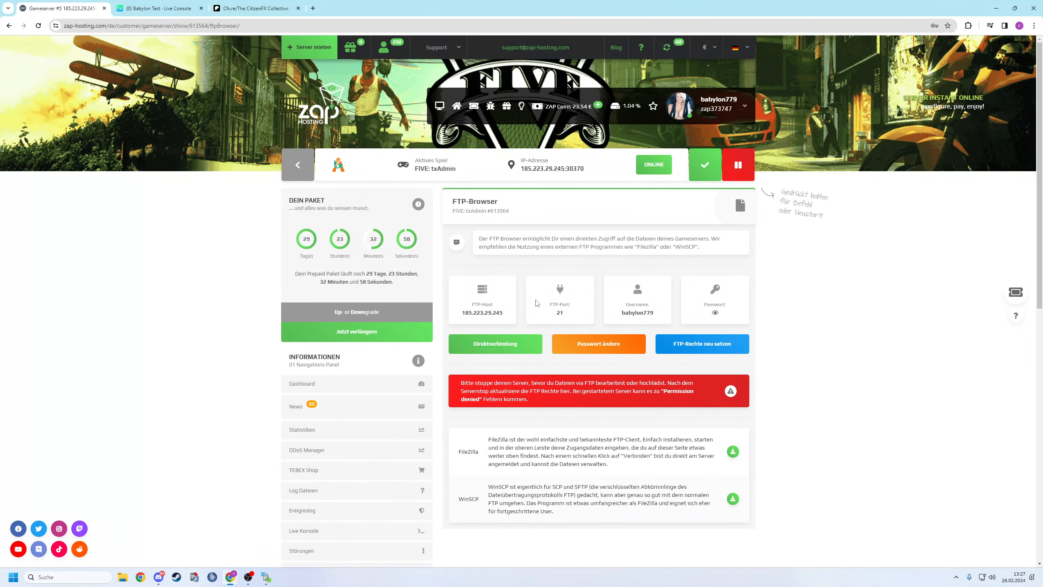
pyautogui.doubleClick(632, 313)
pyautogui.click(266, 576)
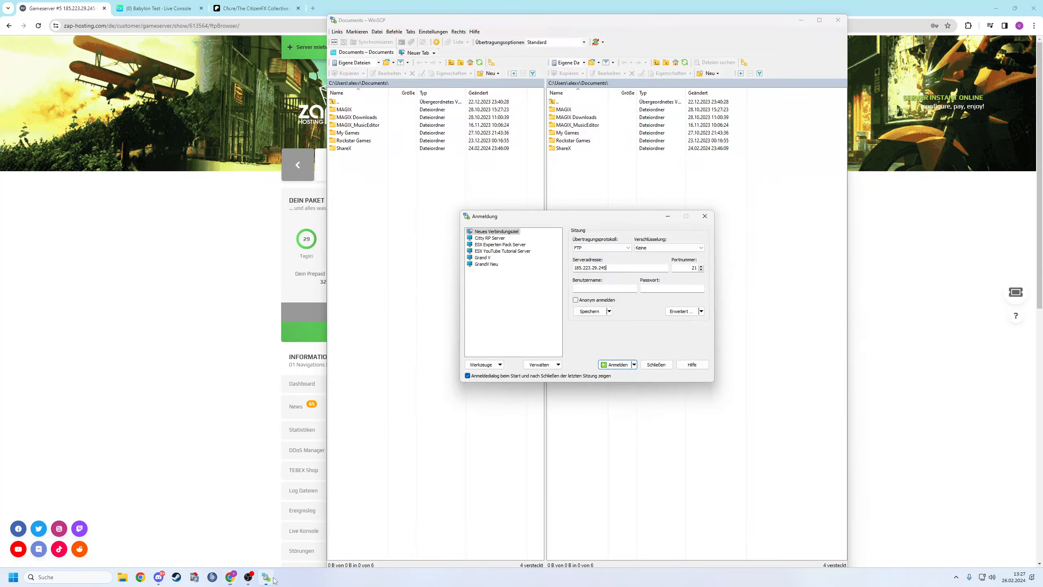
pyautogui.click(609, 289)
pyautogui.hotkey('ctrl', 'v')
# - Copy the FTP password from the ZAP-Hosting page into the password field of the WinSCP login
pyautogui.click(200, 294)
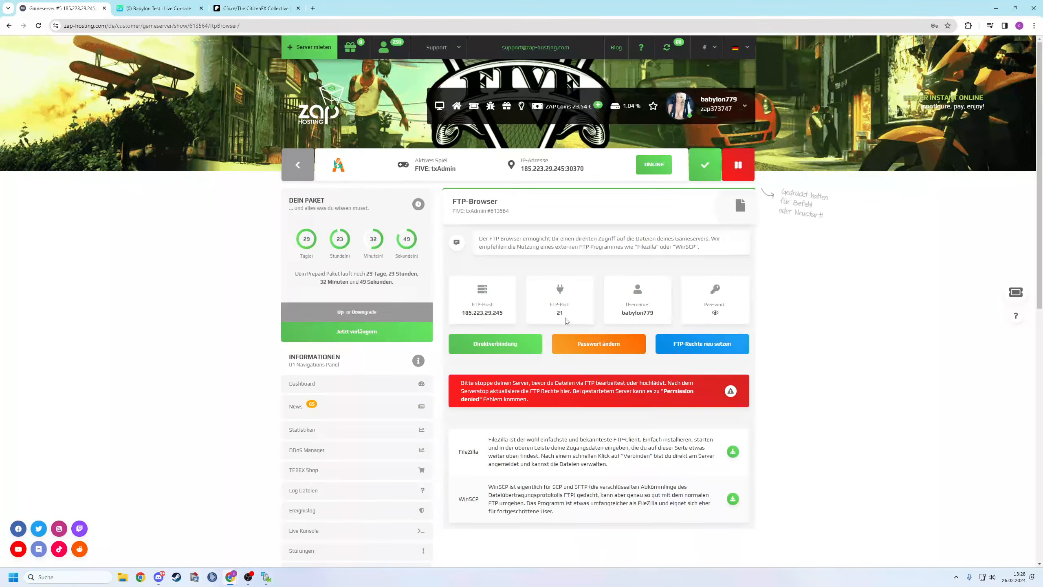
pyautogui.click(716, 315)
pyautogui.click(266, 579)
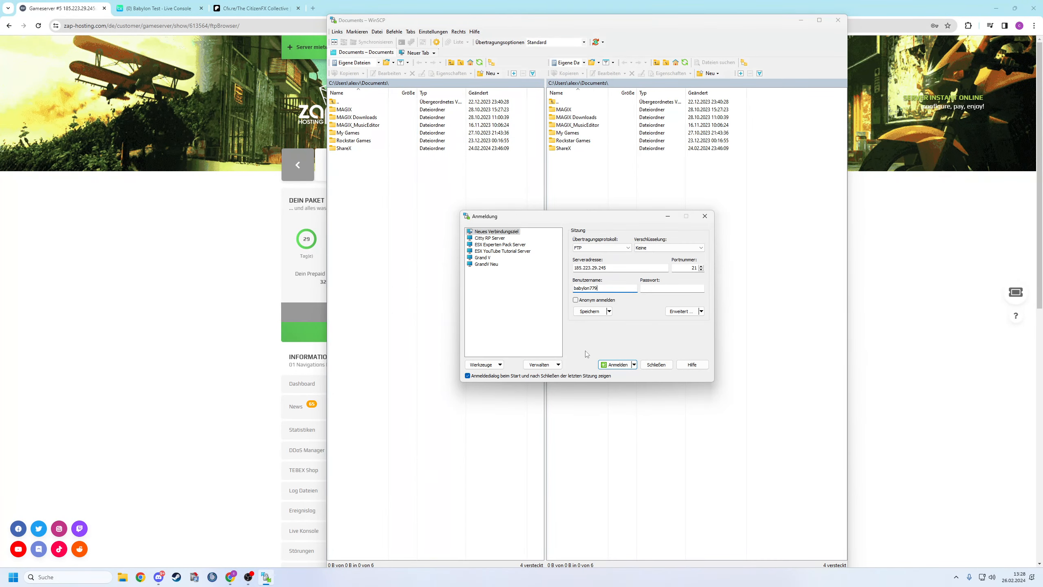
pyautogui.click(653, 291)
pyautogui.hotkey('ctrl', 'v')
# - Save the connection as "test server neu" without a folder, storing the password and creating a desktop shortcut
pyautogui.click(590, 311)
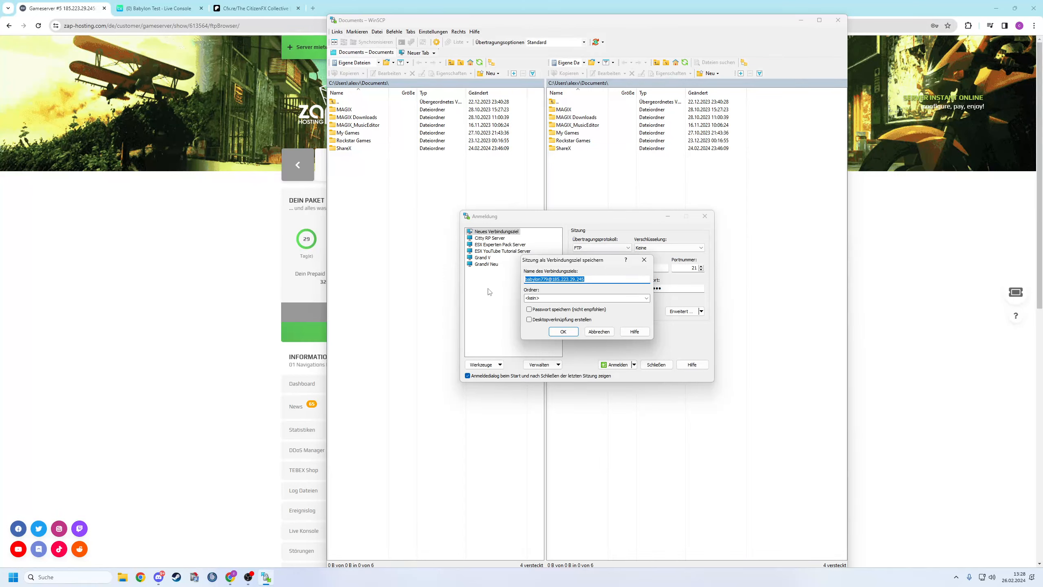
pyautogui.write('test server neu')
pyautogui.click(529, 299)
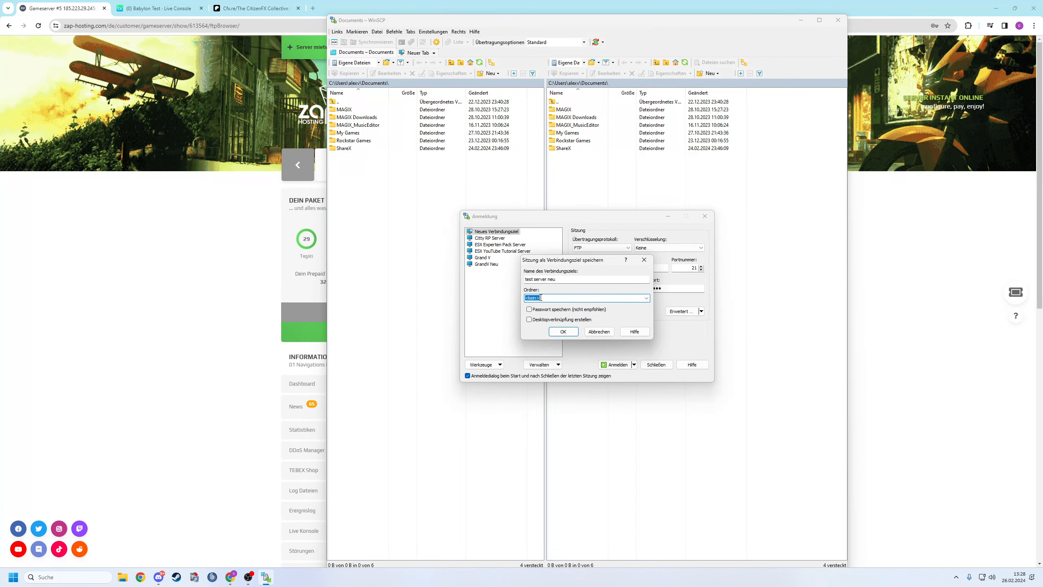
pyautogui.click(646, 299)
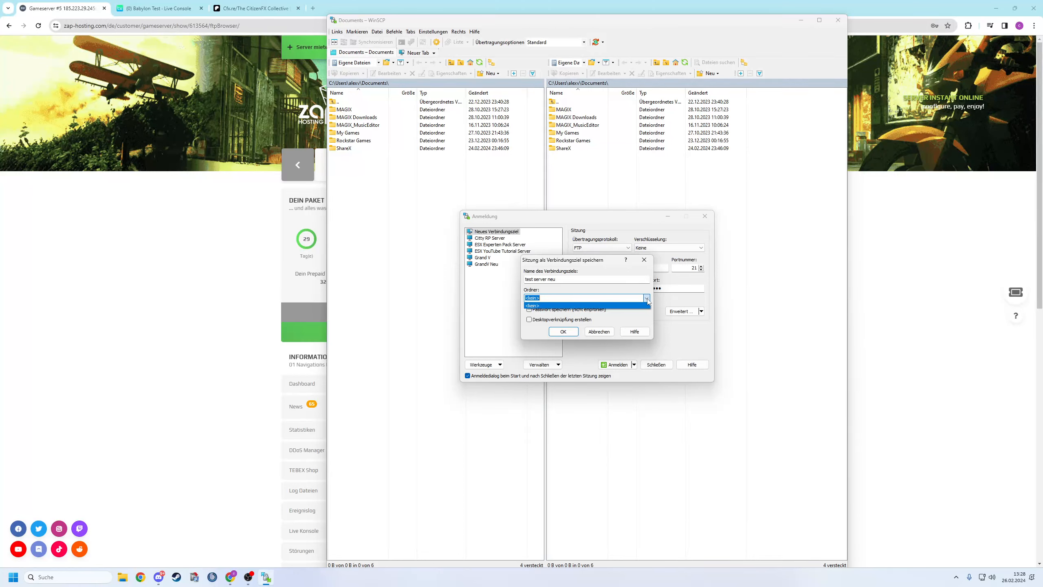
pyautogui.click(645, 299)
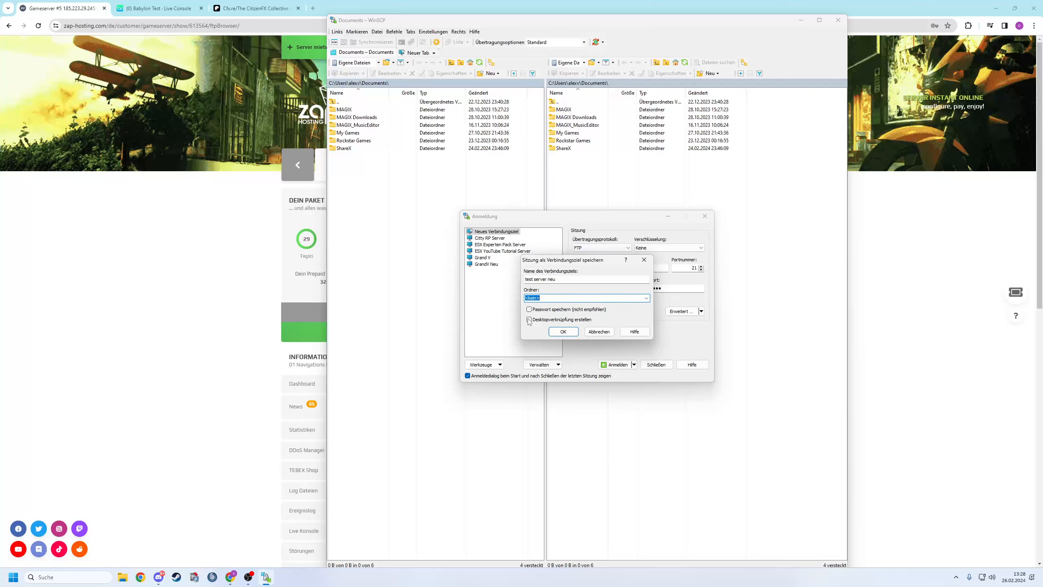
pyautogui.click(529, 320)
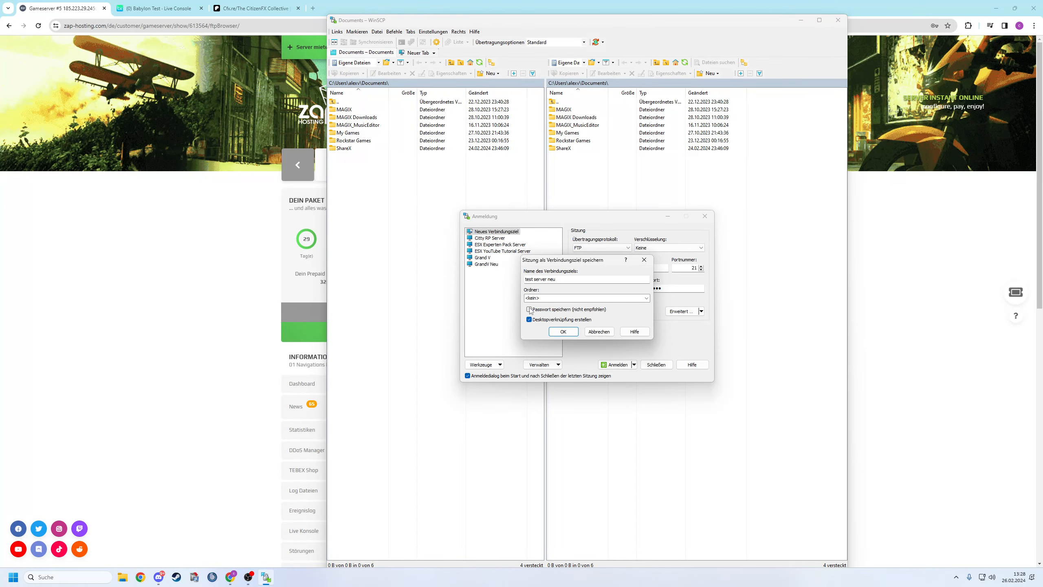
pyautogui.click(529, 310)
pyautogui.click(563, 332)
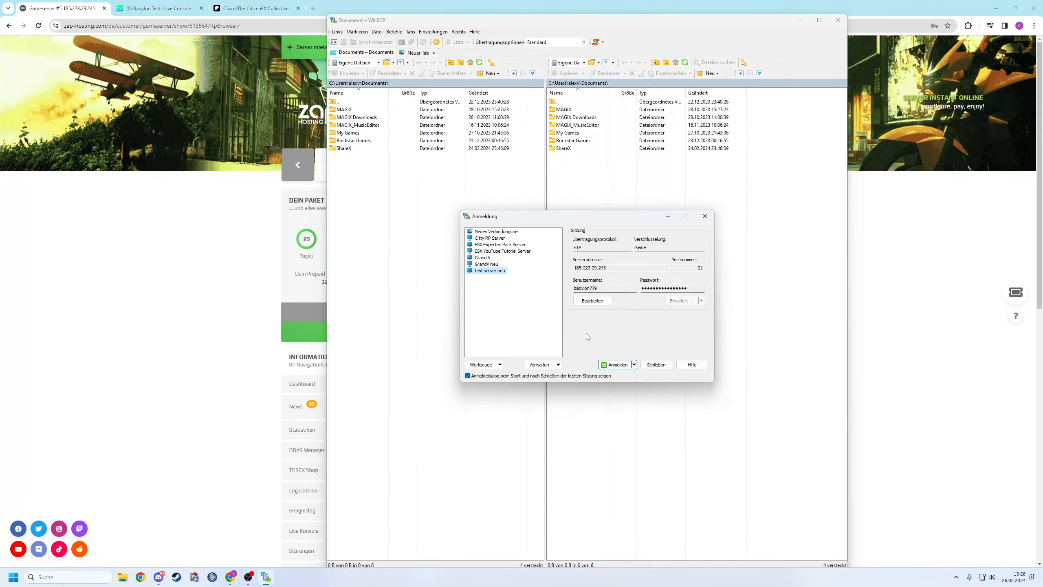
# - Log in to the saved connection and open the ESXLegacy_DC7E09.base folder inside gta5-fivem-txadmin
pyautogui.click(614, 364)
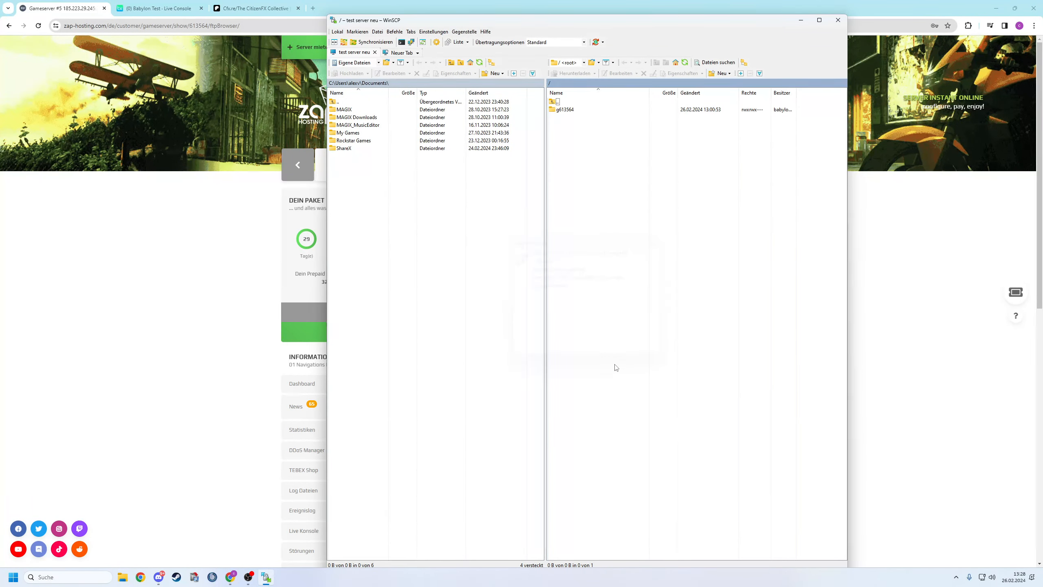
pyautogui.doubleClick(576, 110)
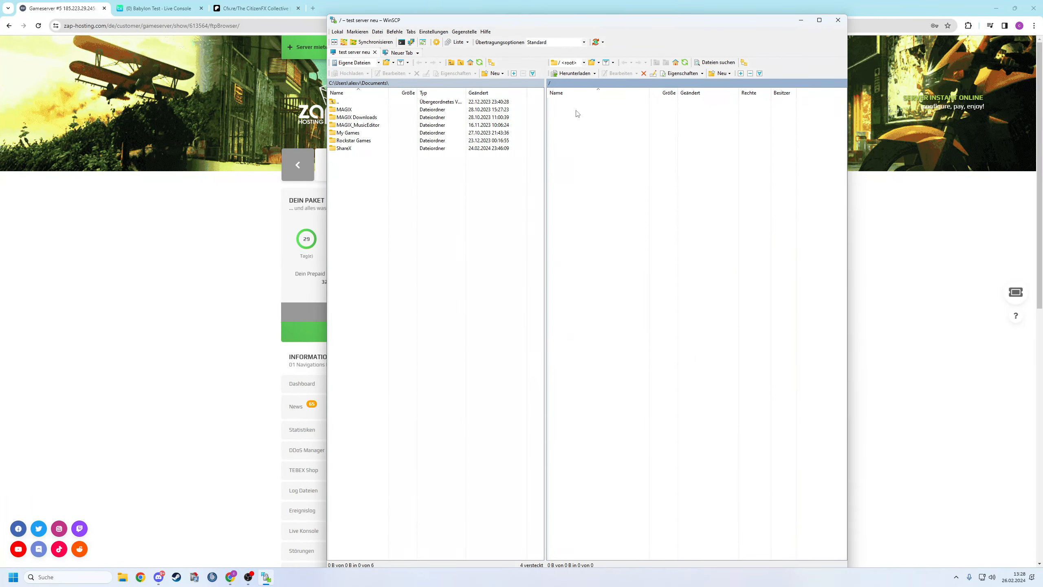
pyautogui.doubleClick(583, 110)
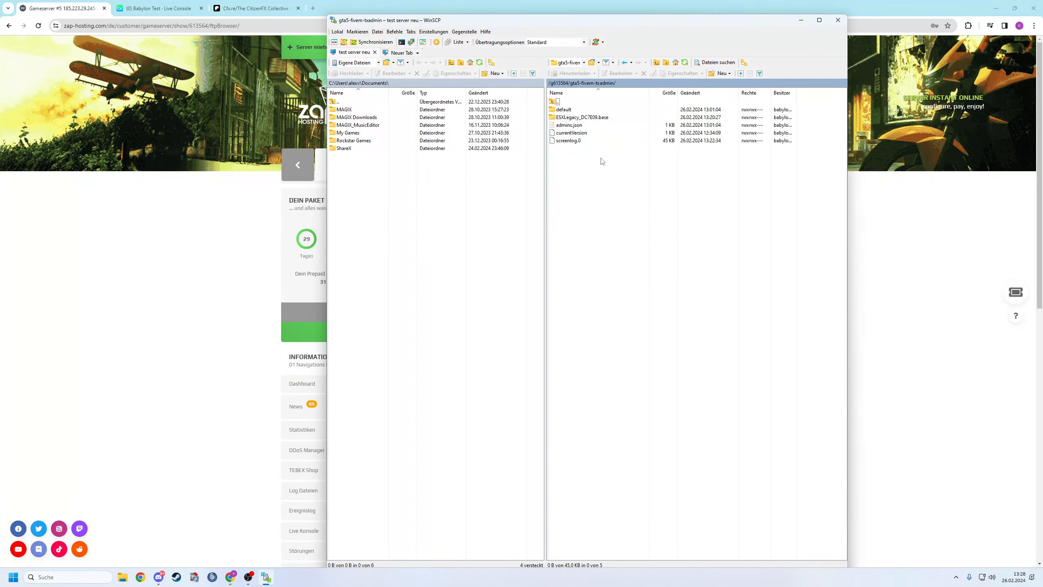
pyautogui.doubleClick(571, 117)
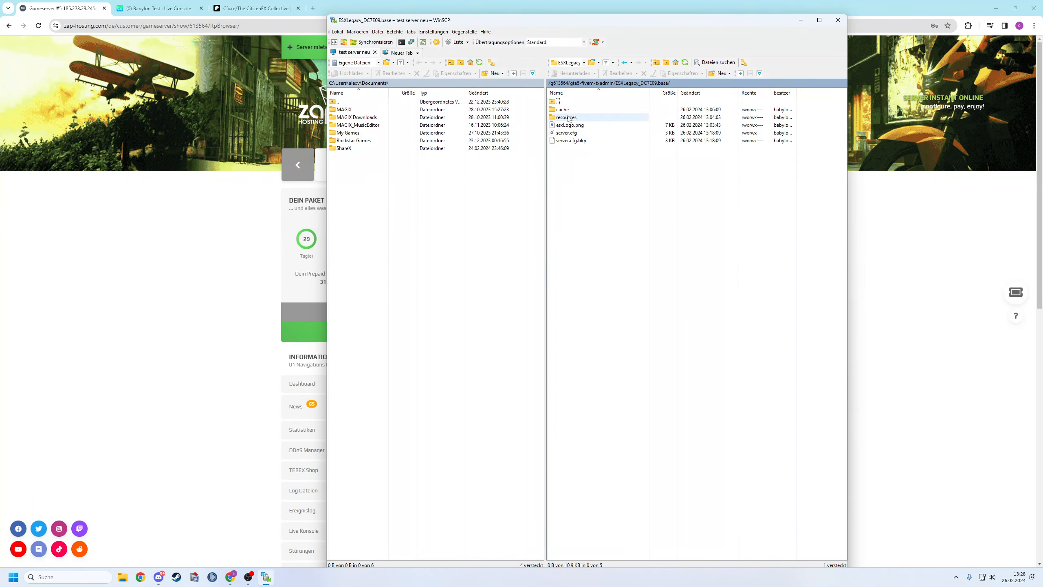
pyautogui.moveTo(578, 167); pyautogui.dragTo(602, 110)
pyautogui.click(581, 157)
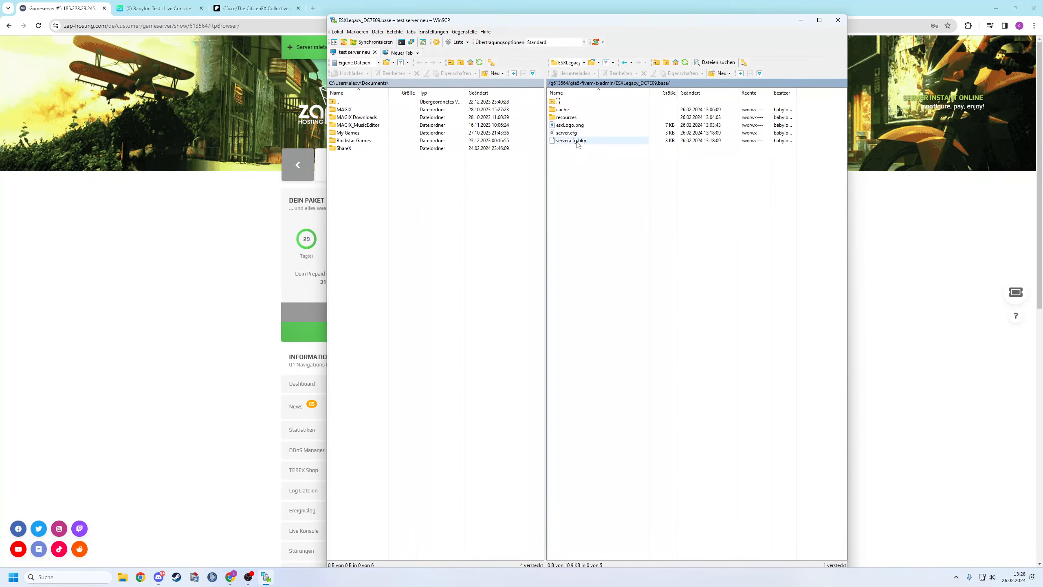
# - Open server.cfg in the editor, look through its settings, and close it
pyautogui.doubleClick(573, 133)
pyautogui.scroll(-4, 569, 223)
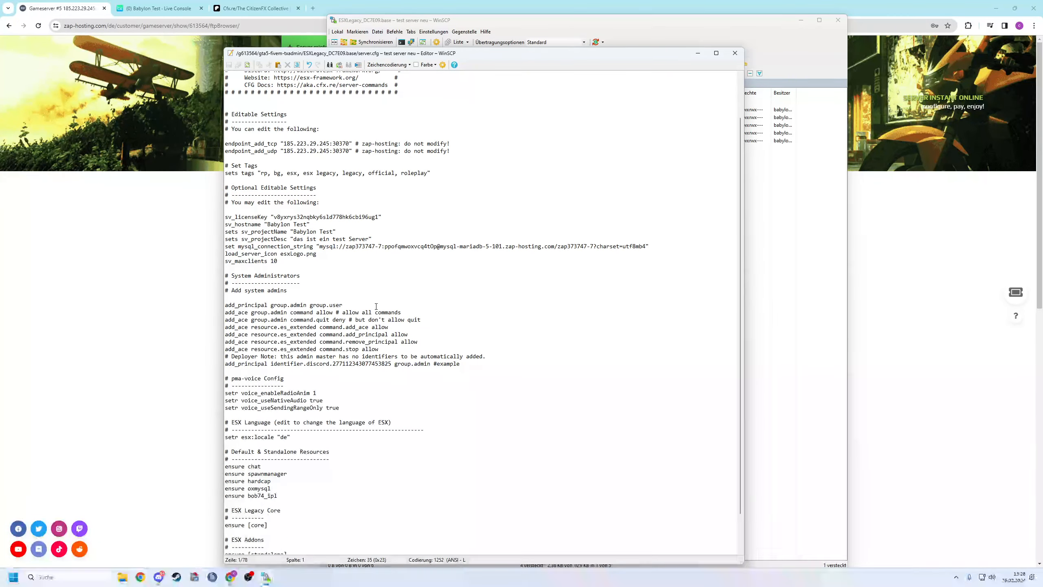
pyautogui.click(735, 53)
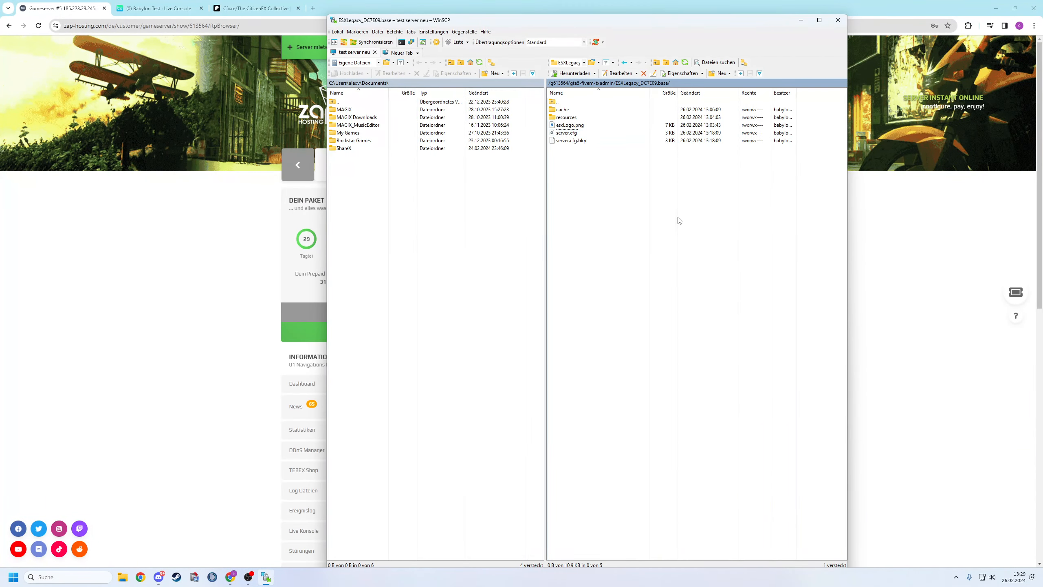
# - Open the resources folder, look into its [core] subfolder, and return to resources
pyautogui.doubleClick(567, 117)
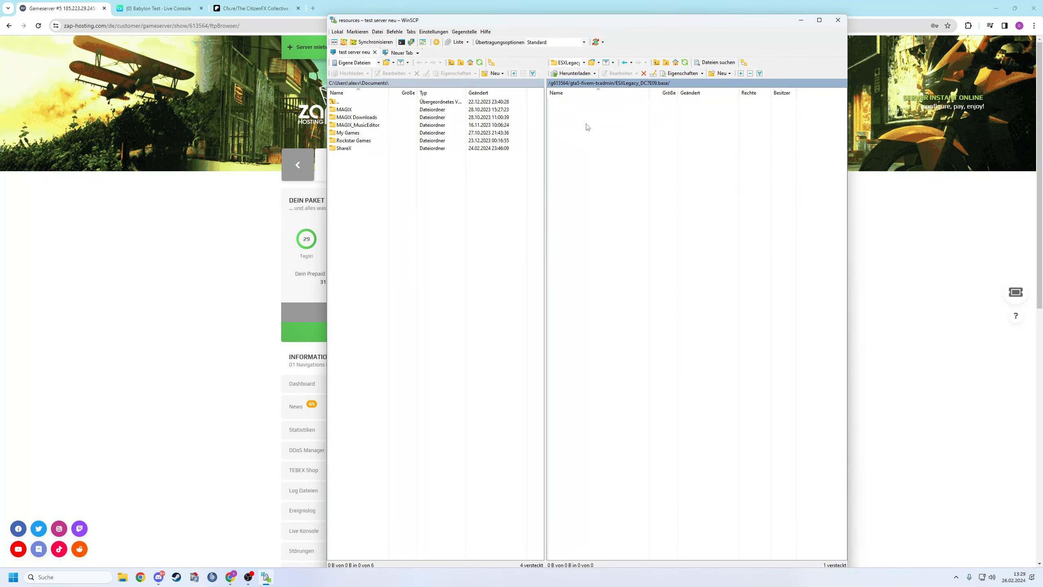
pyautogui.doubleClick(570, 118)
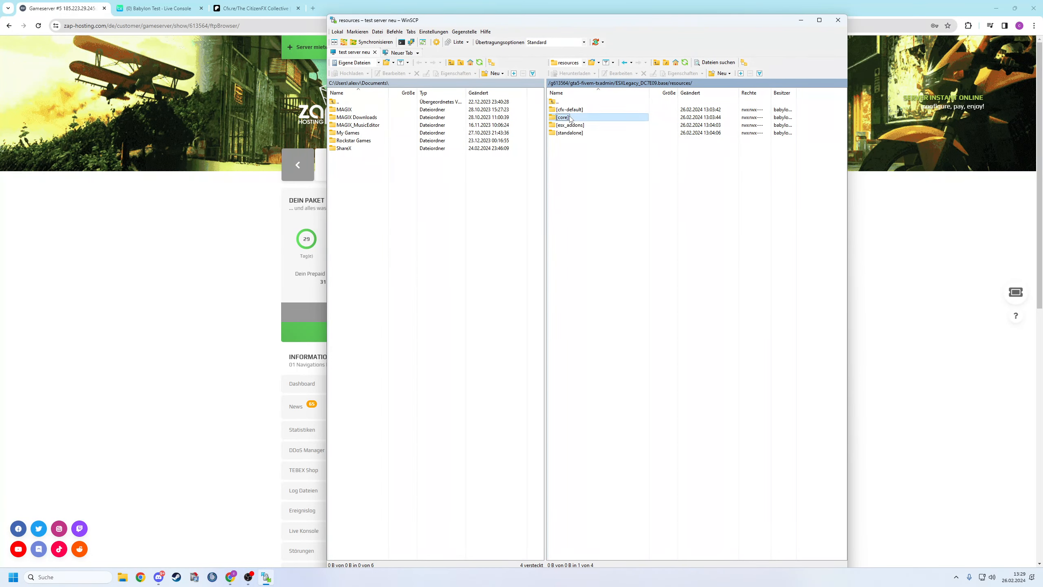
pyautogui.doubleClick(577, 102)
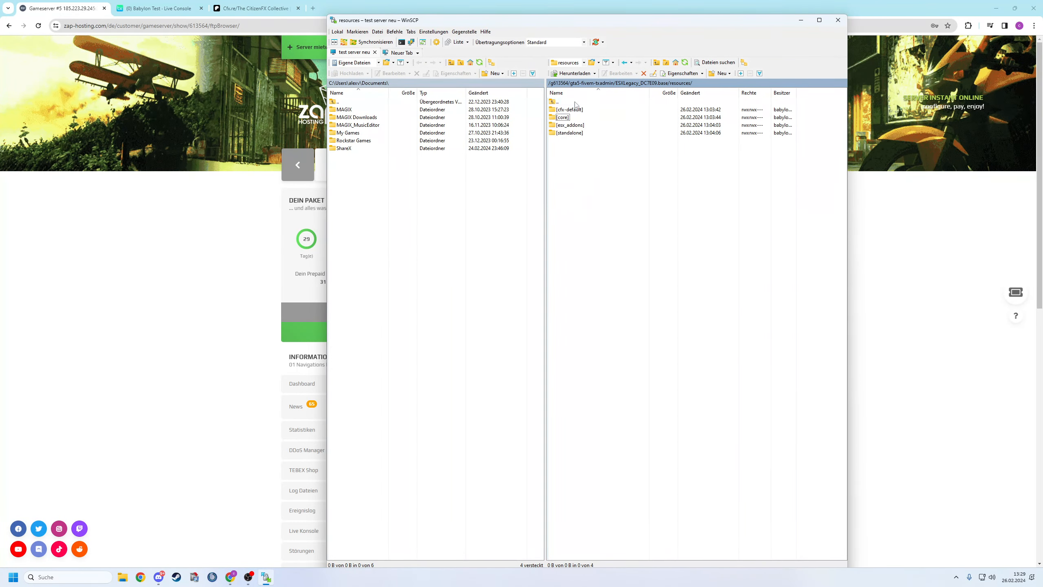
# - Open the [esx_addons] folder, look through its scripts, and return to resources
pyautogui.doubleClick(577, 125)
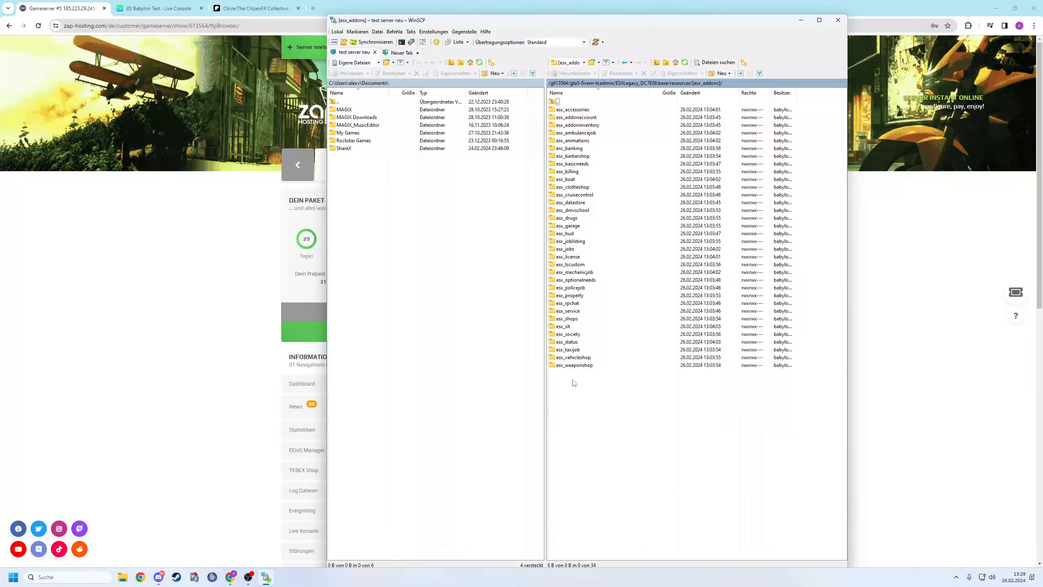
pyautogui.moveTo(573, 388); pyautogui.dragTo(642, 115)
pyautogui.click(614, 295)
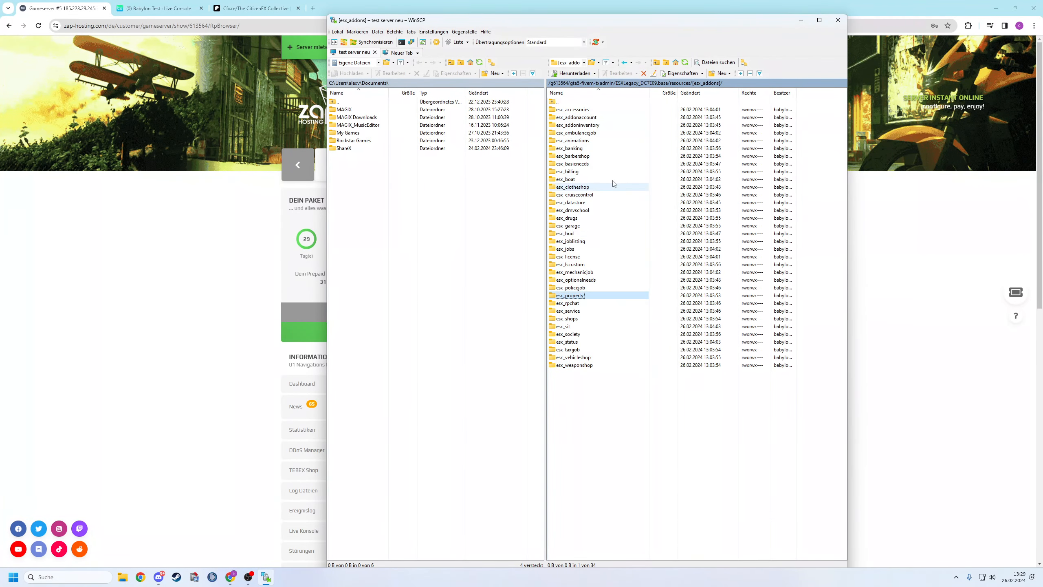
pyautogui.doubleClick(585, 102)
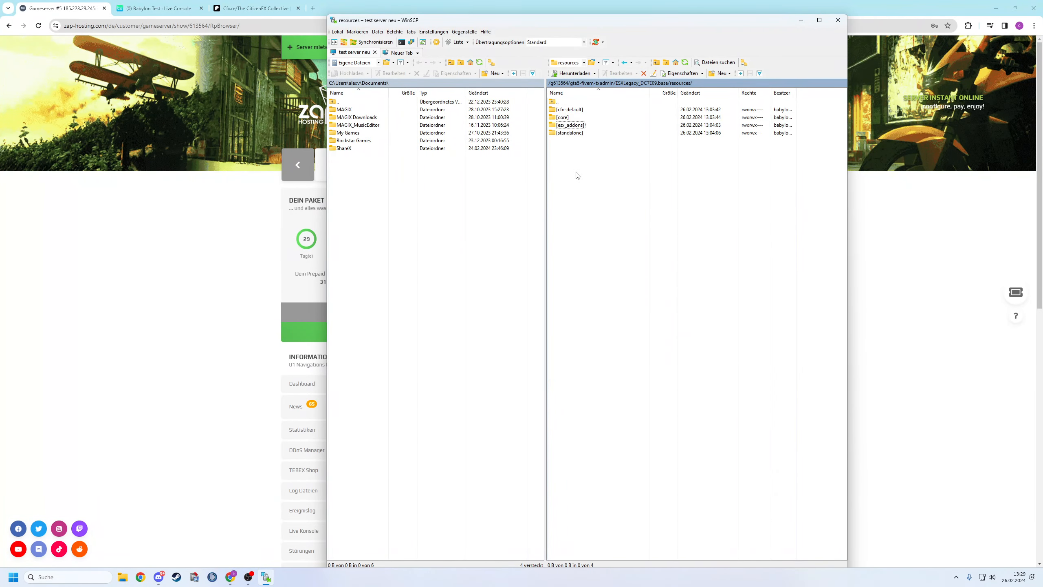
# - Open the [standalone] folder, look at its scripts, and return to resources
pyautogui.doubleClick(572, 133)
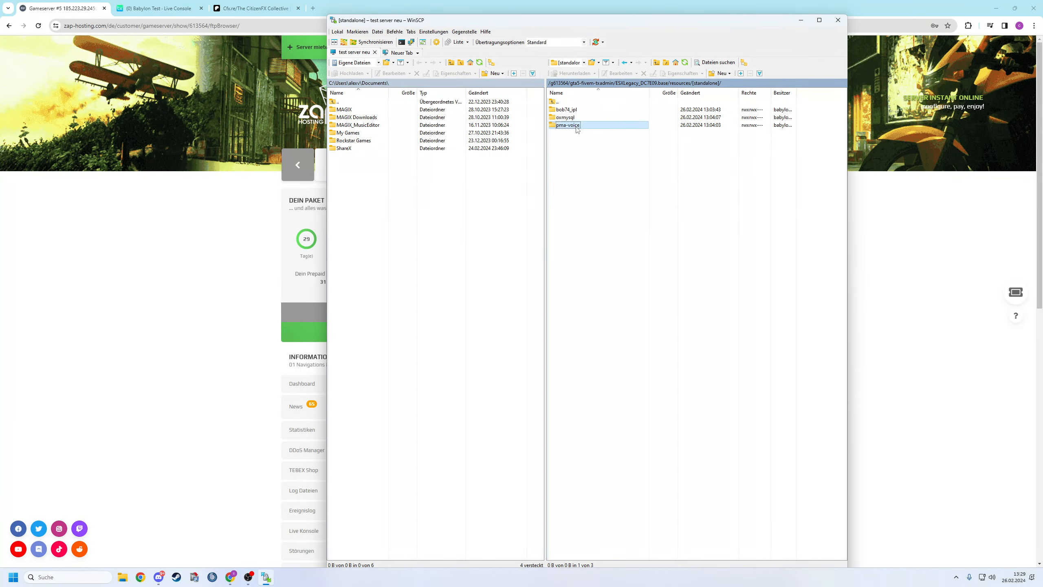
pyautogui.click(574, 117)
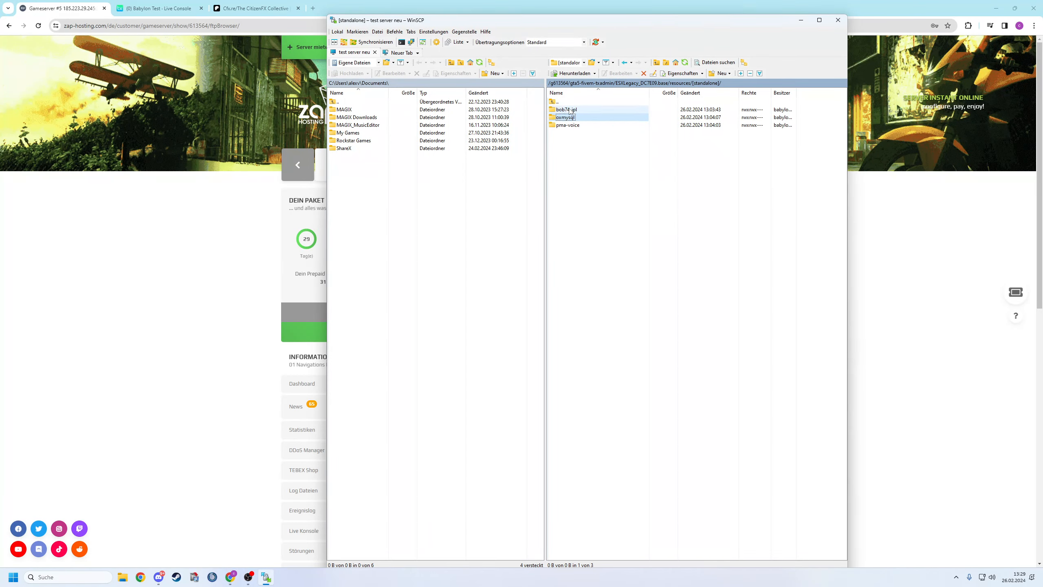
pyautogui.press('Up')
pyautogui.press('Up')
pyautogui.press('Return')
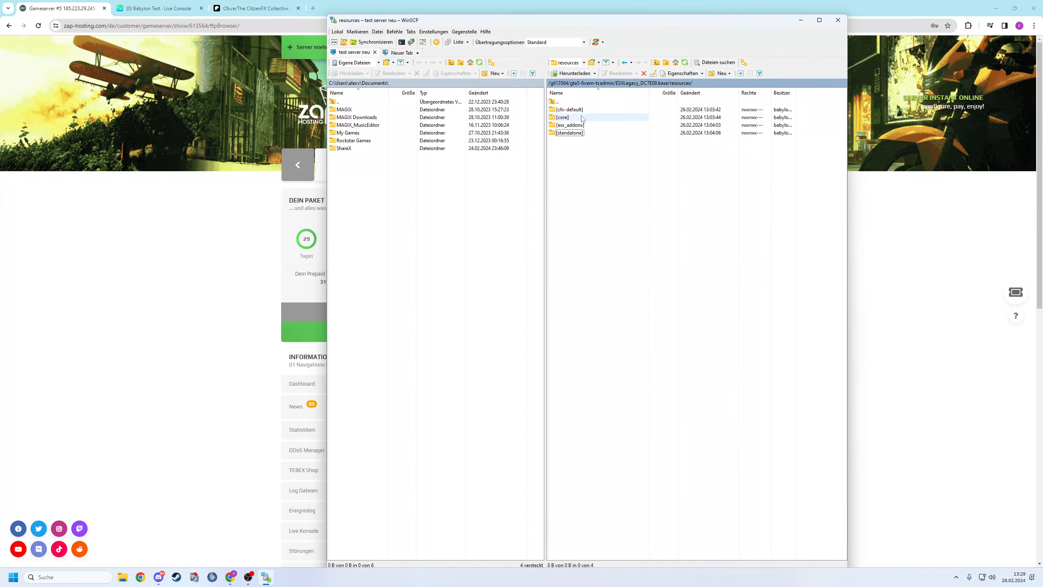
# - Look into the remaining resources subfolders, including [core] and [cfx-default], and go back up to ESXLegacy_DC7E09.base
pyautogui.press('Up')
pyautogui.press('Return')
pyautogui.doubleClick(575, 102)
pyautogui.doubleClick(574, 117)
pyautogui.doubleClick(573, 102)
pyautogui.click(574, 110)
pyautogui.doubleClick(575, 110)
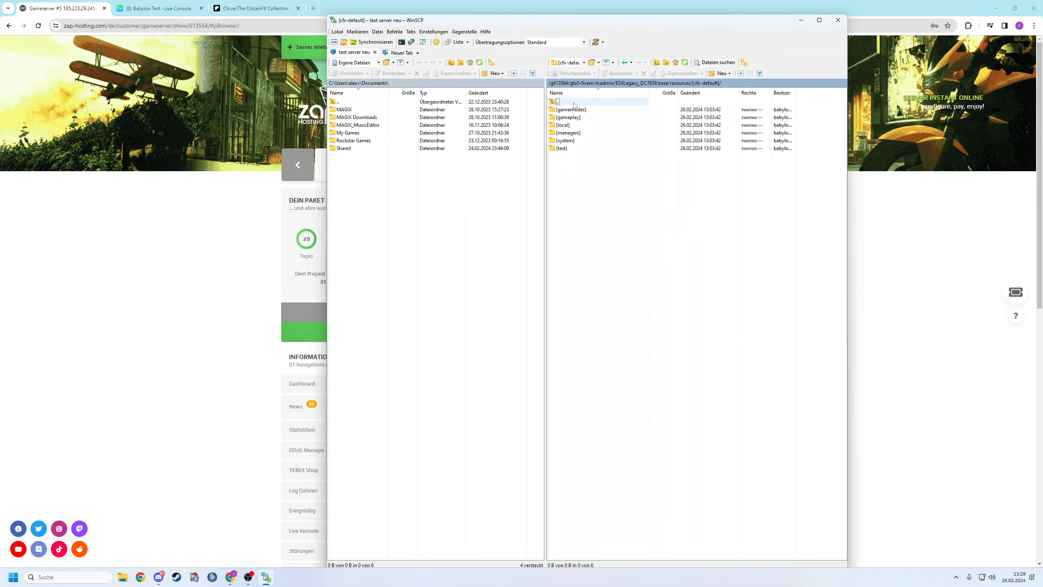
pyautogui.doubleClick(572, 102)
pyautogui.doubleClick(568, 102)
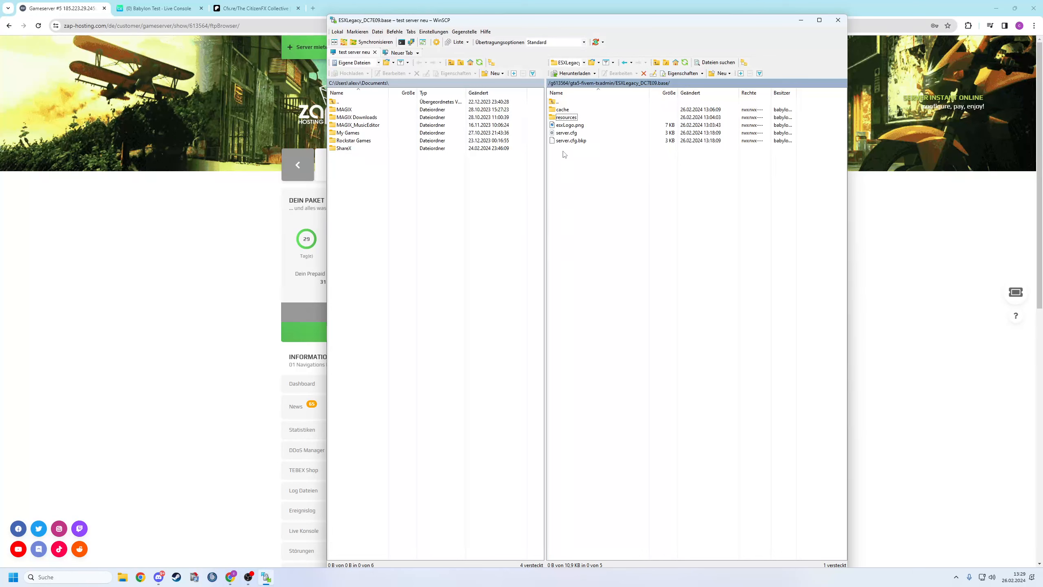
# - Minimise the open windows, move the "test server neu" shortcut toward the desktop's centre, and launch the FTP connection from it
pyautogui.click(799, 21)
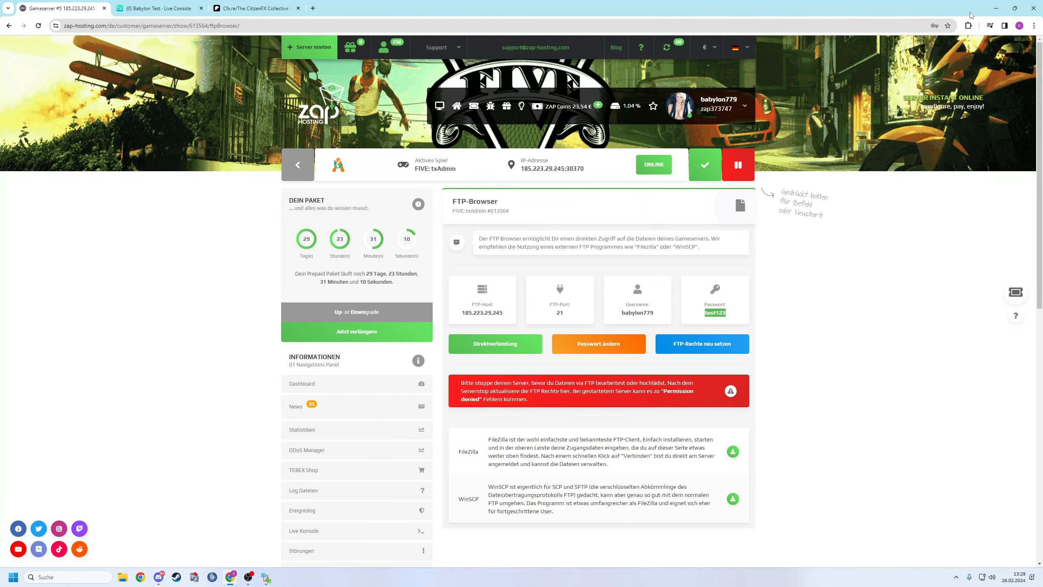
pyautogui.click(996, 8)
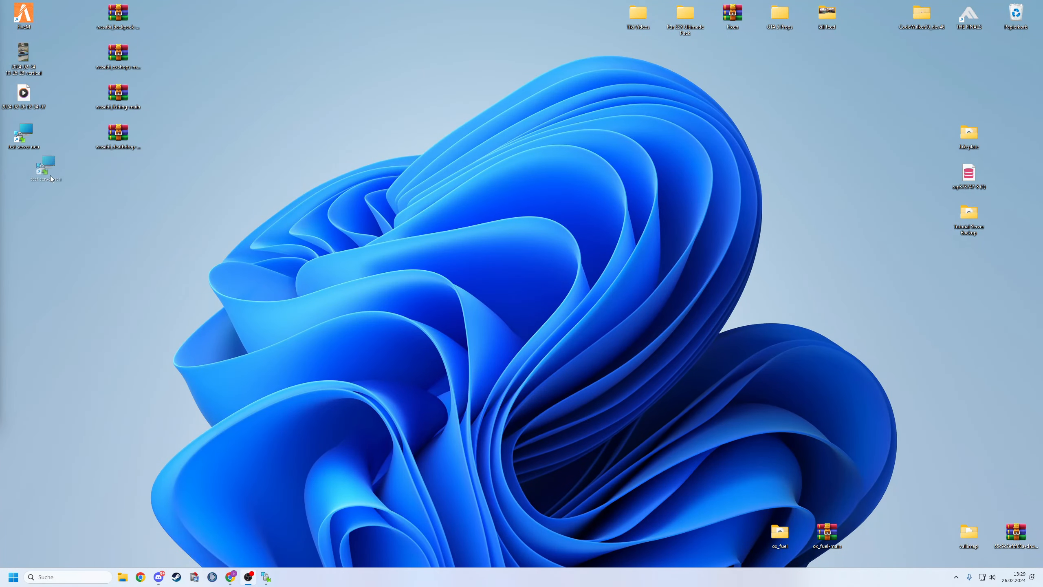
pyautogui.moveTo(23, 134); pyautogui.dragTo(329, 178)
pyautogui.doubleClick(306, 175)
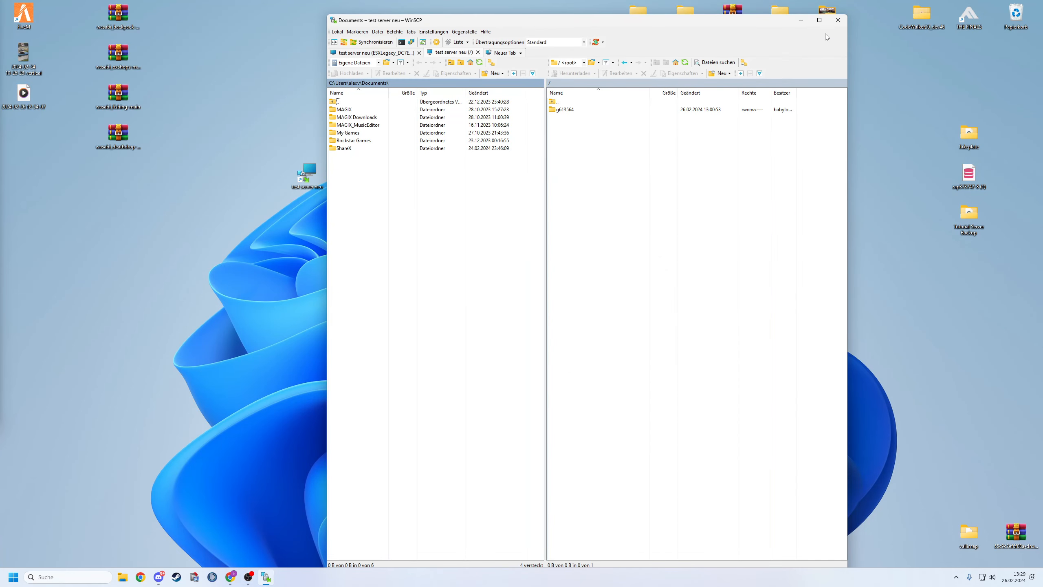
# - Open the gta5-fivem-txadmin folder in the new session, close WinSCP, and move the desktop shortcut back
pyautogui.doubleClick(567, 111)
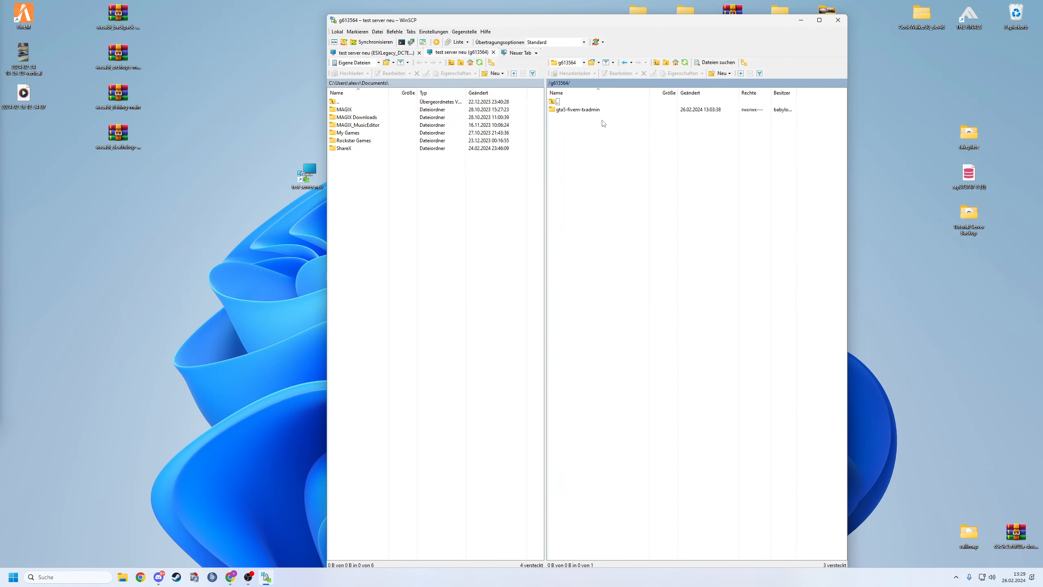
pyautogui.doubleClick(578, 110)
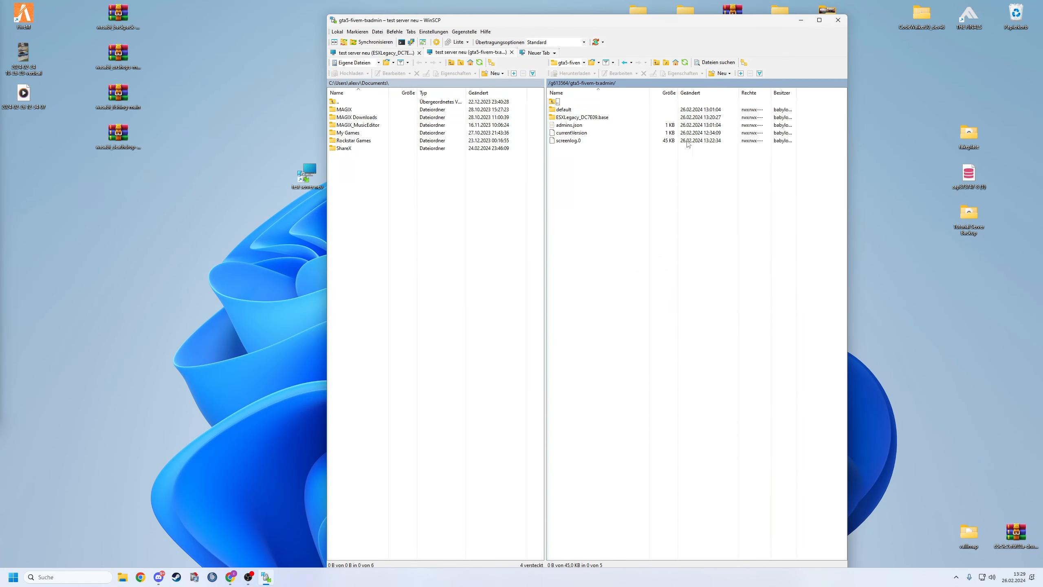
pyautogui.click(838, 20)
pyautogui.moveTo(305, 183); pyautogui.dragTo(332, 119)
# - Switch to the browser, open the game server's database overview, and open its database management in phpMyAdmin
pyautogui.moveTo(230, 576)
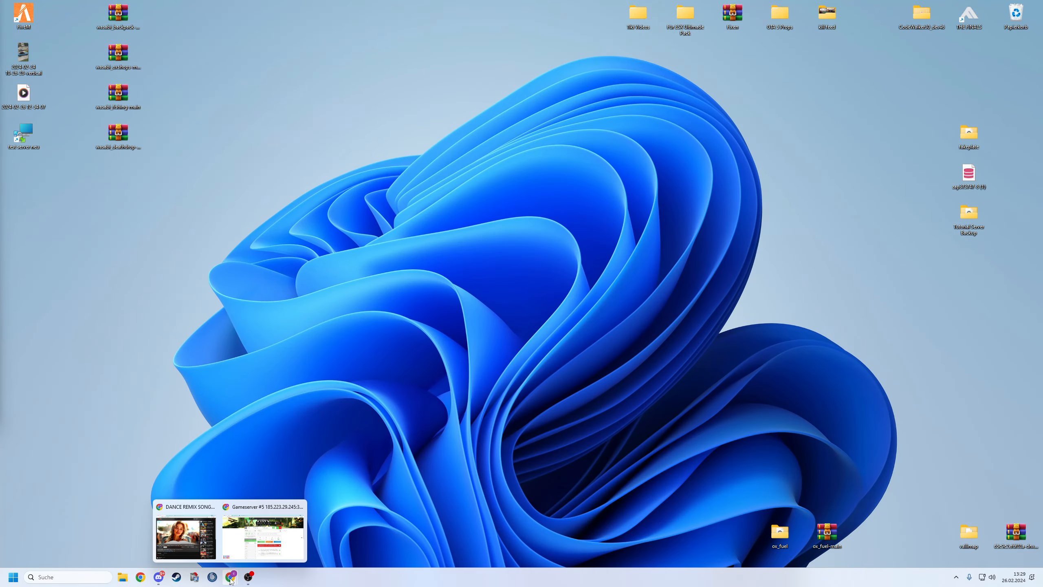
pyautogui.click(264, 543)
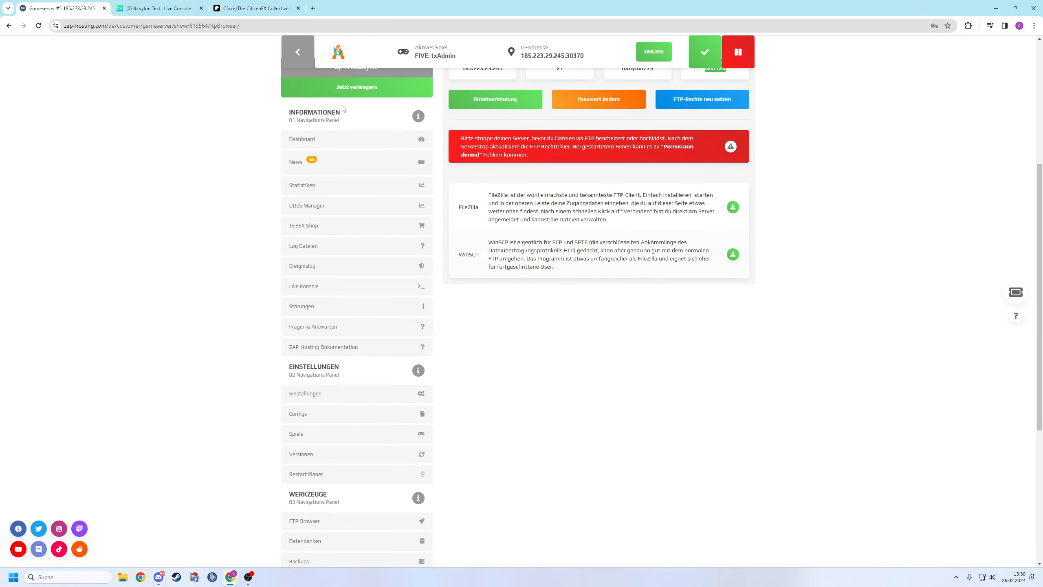
pyautogui.click(293, 142)
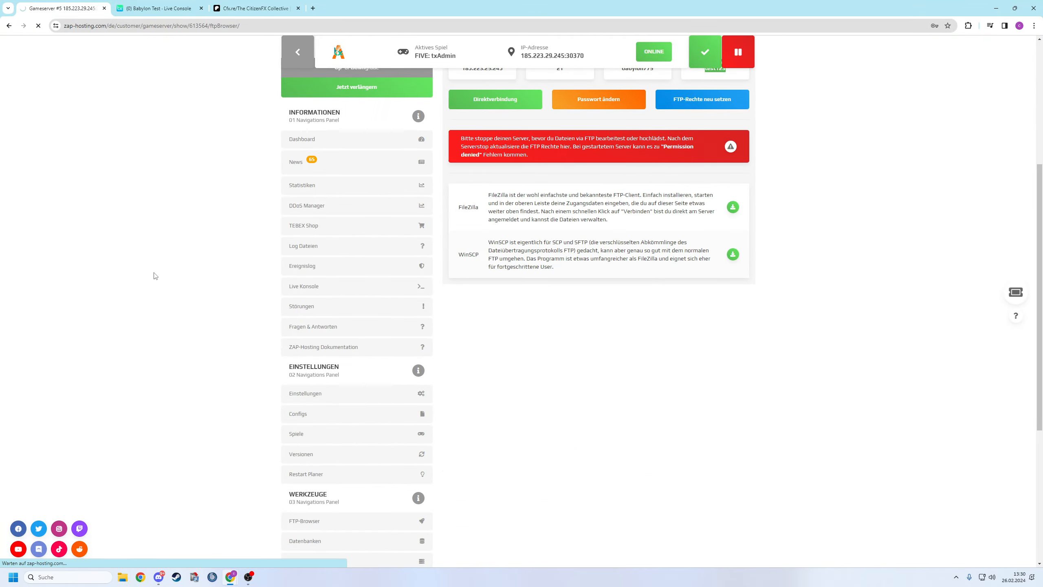
pyautogui.scroll(-10, 251, 257)
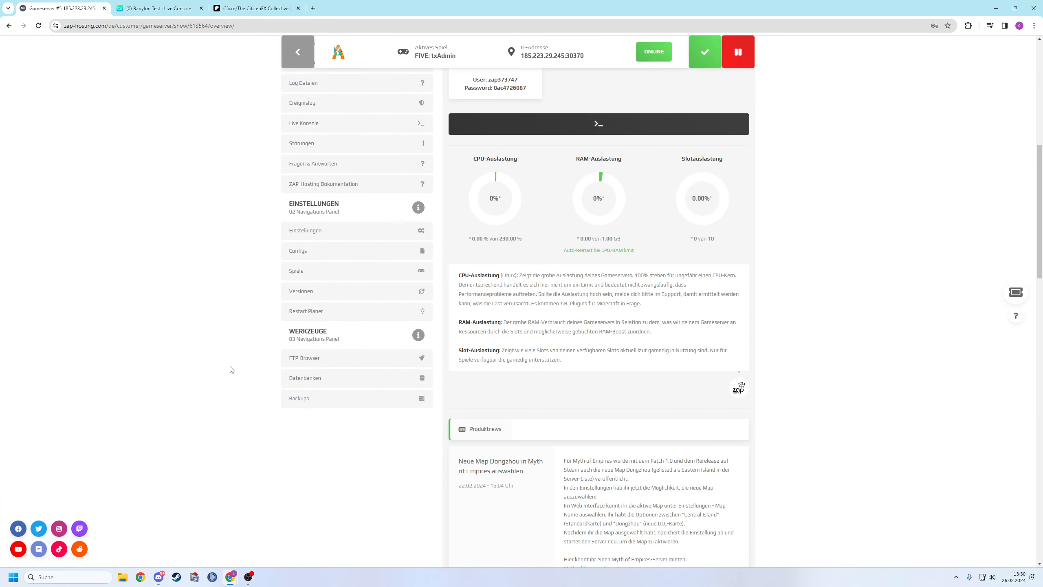
pyautogui.click(301, 382)
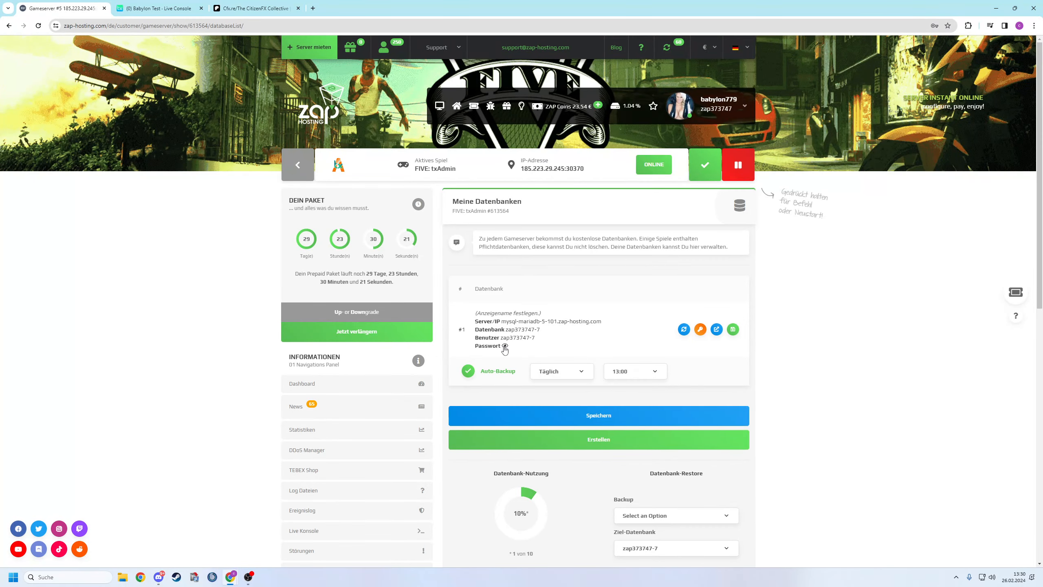
pyautogui.click(716, 331)
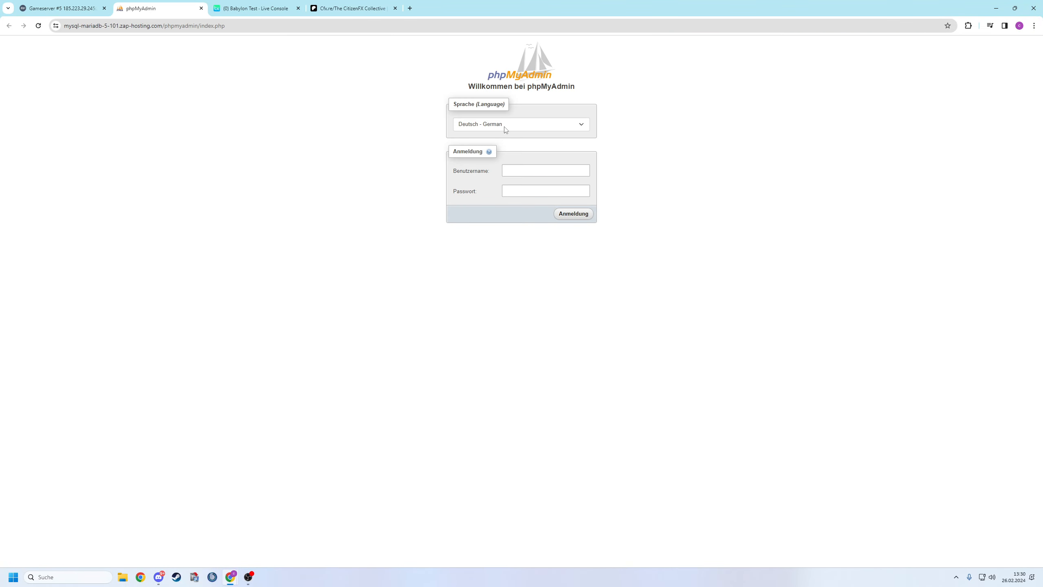
# - Log in to phpMyAdmin with the database user name and password from the hosting page, and dismiss the offer to save the password
pyautogui.click(74, 9)
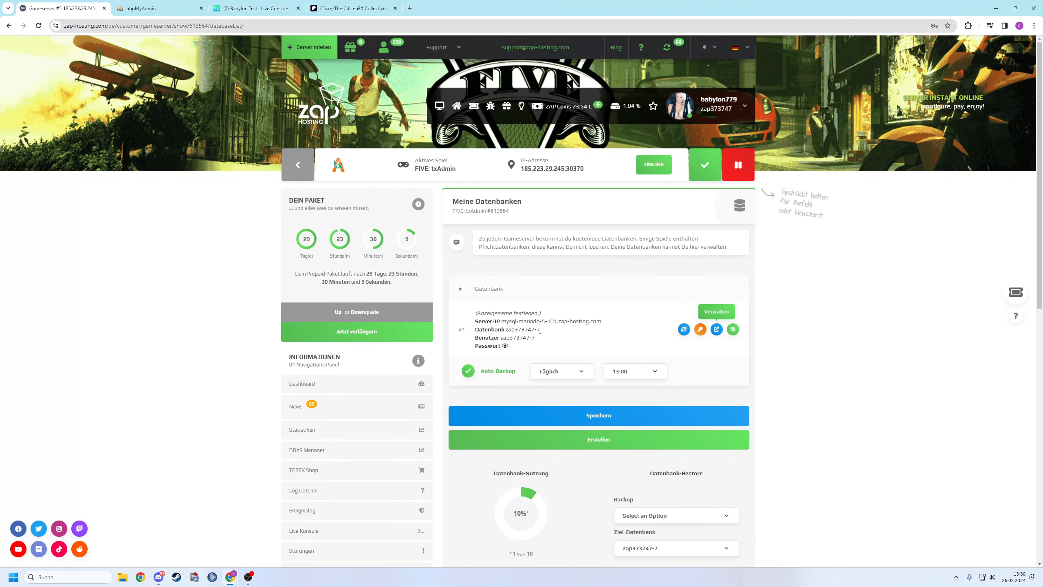
pyautogui.moveTo(541, 329); pyautogui.dragTo(506, 329)
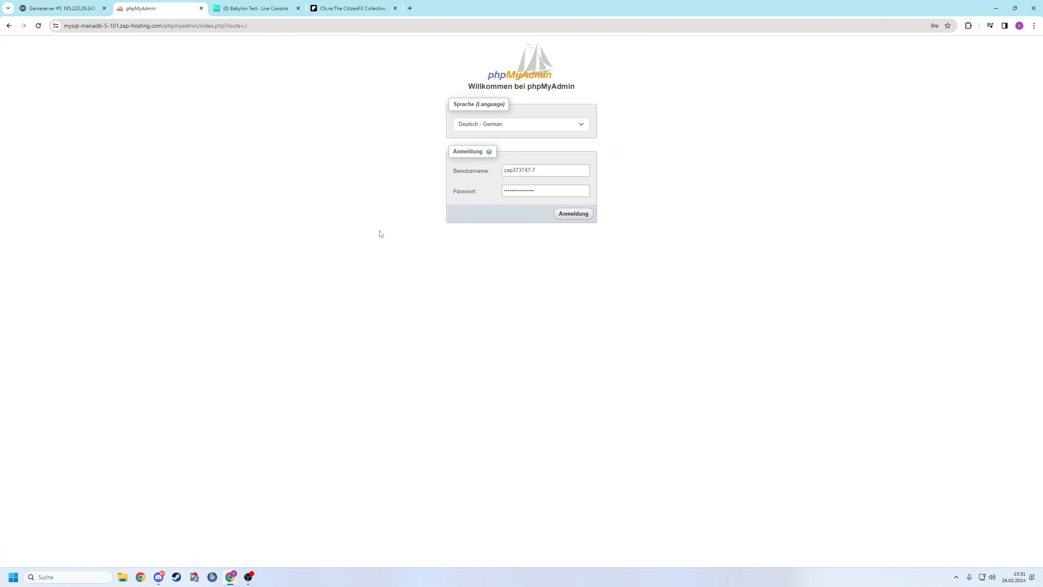
pyautogui.click(573, 215)
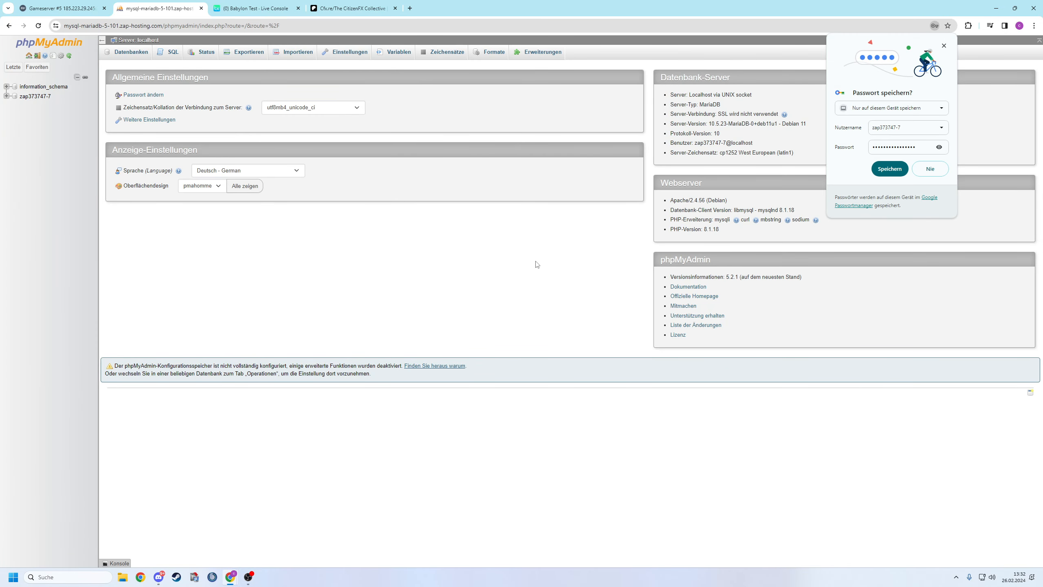
pyautogui.click(944, 46)
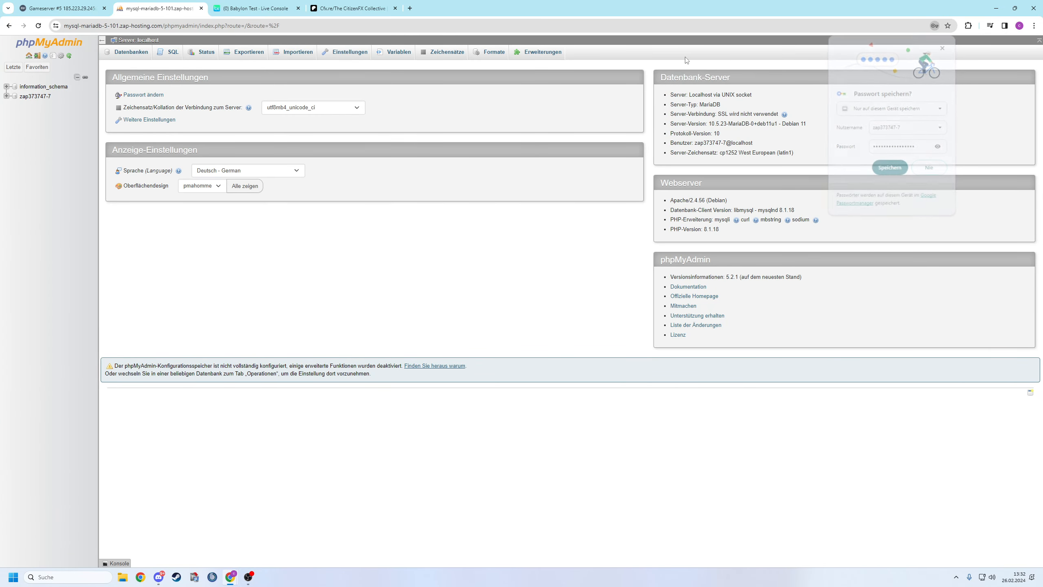
# - Open the server's database, view the jobs and owned_vehicles tables, and minimise the browser
pyautogui.click(35, 97)
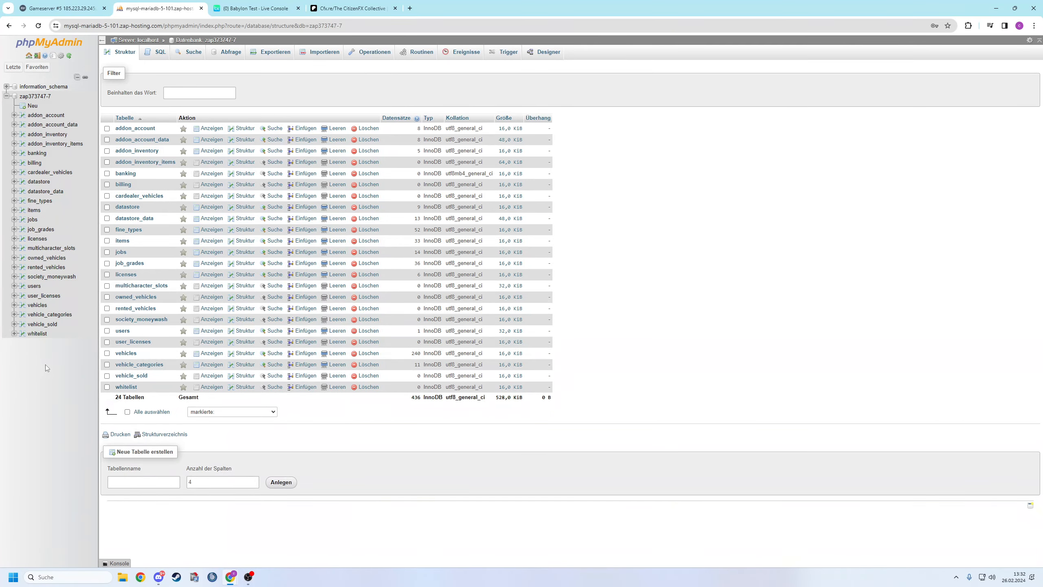
pyautogui.click(121, 253)
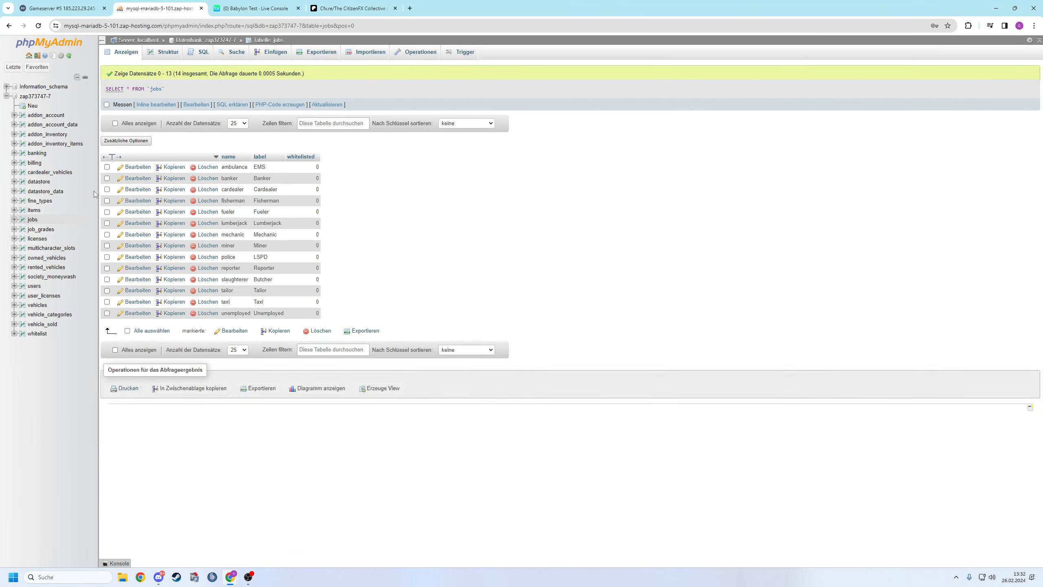
pyautogui.click(46, 258)
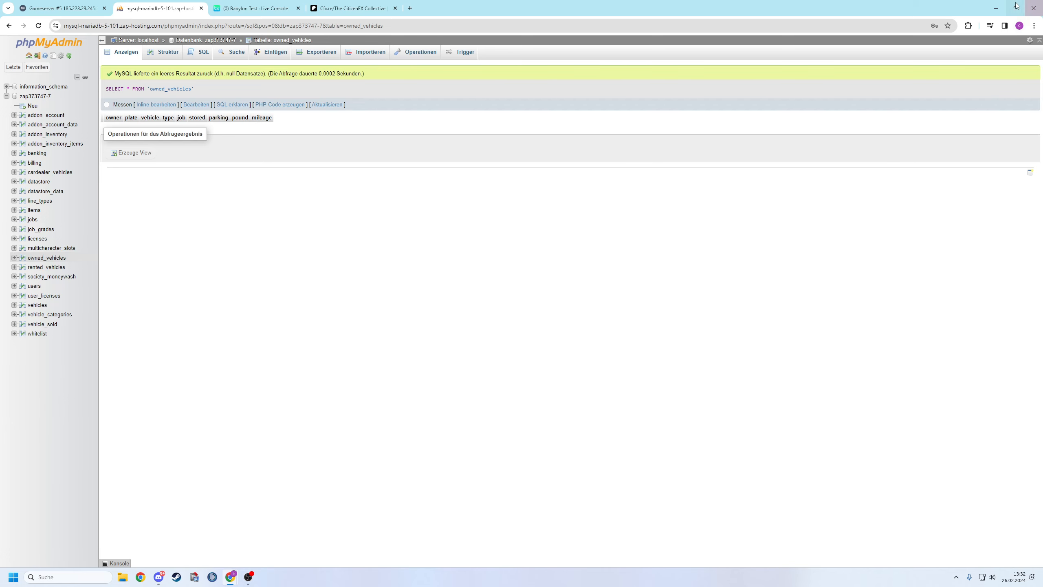
pyautogui.click(995, 8)
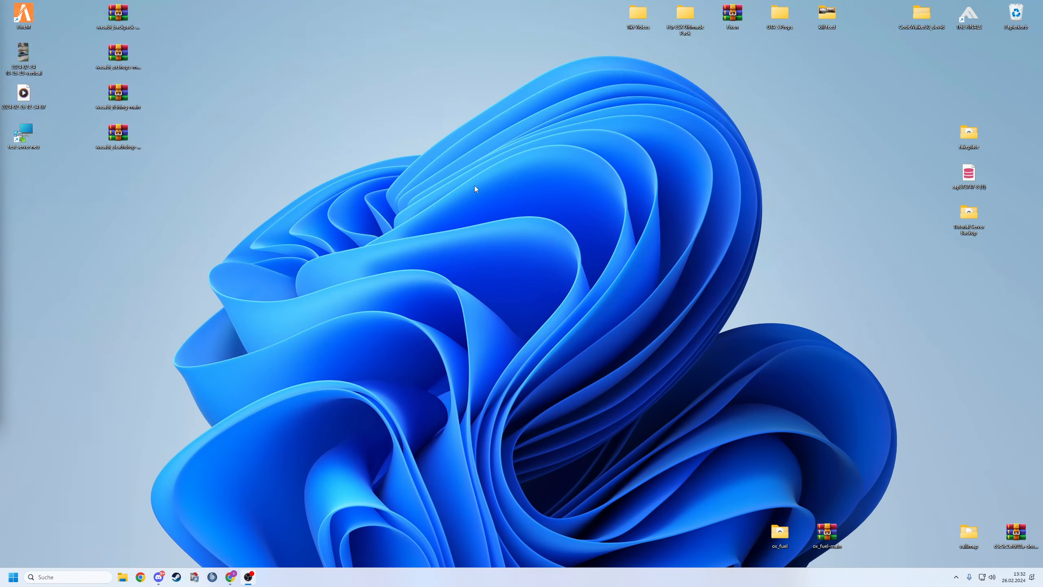